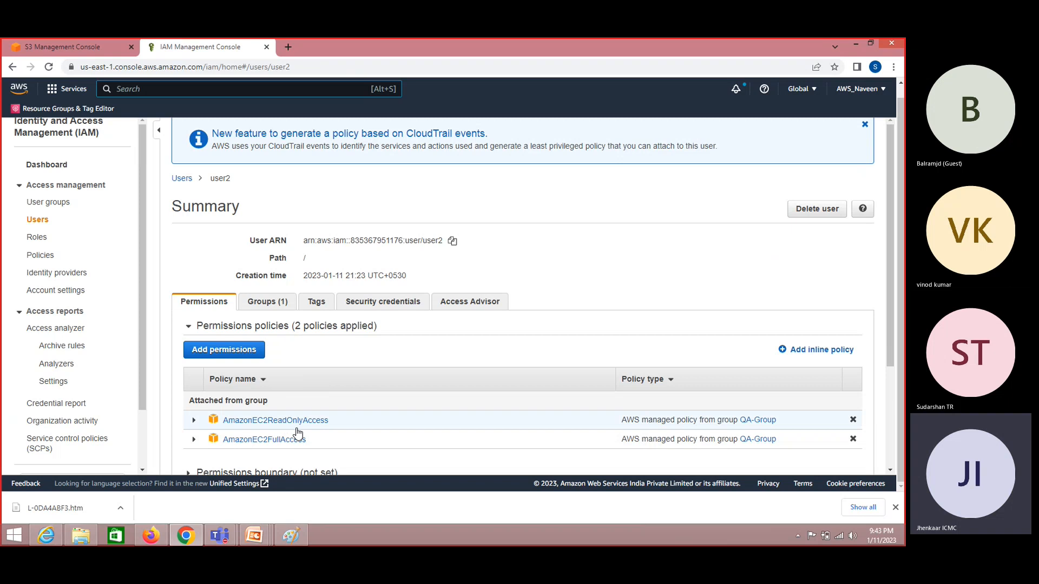
- Check that user2 is in QA-Group and inherits AmazonEC2ReadOnlyAccess and AmazonEC2FullAccess from it
click(270, 304)
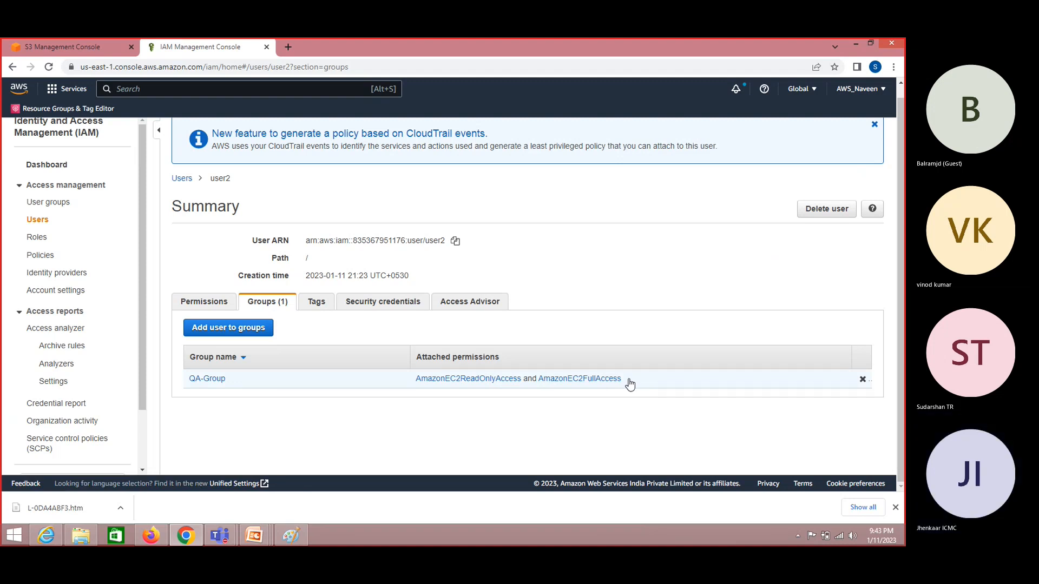
click(218, 303)
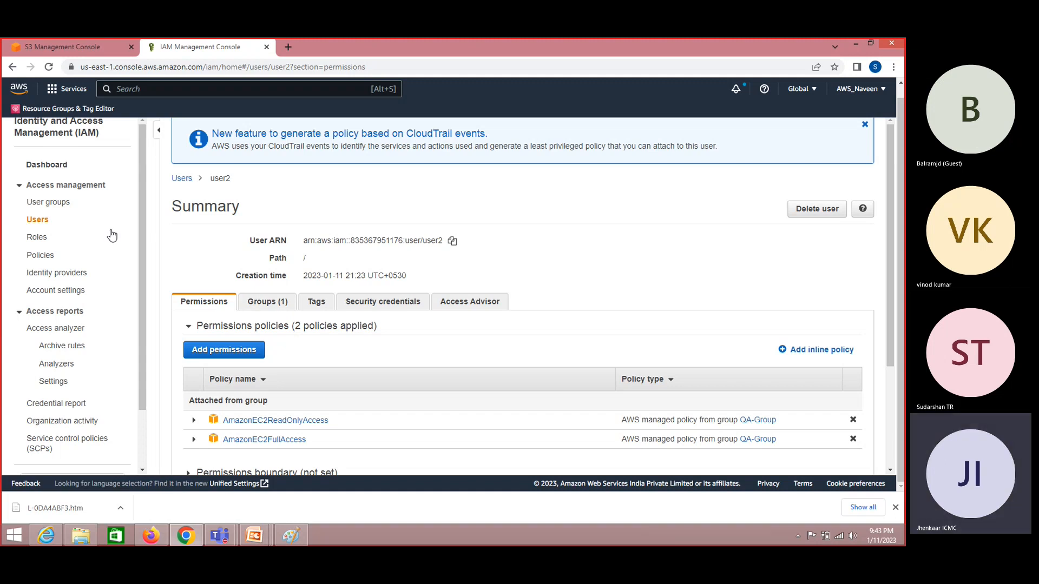
- Look at user1's details, then bring up the 1038-policy Policies list and focus its filter
click(44, 224)
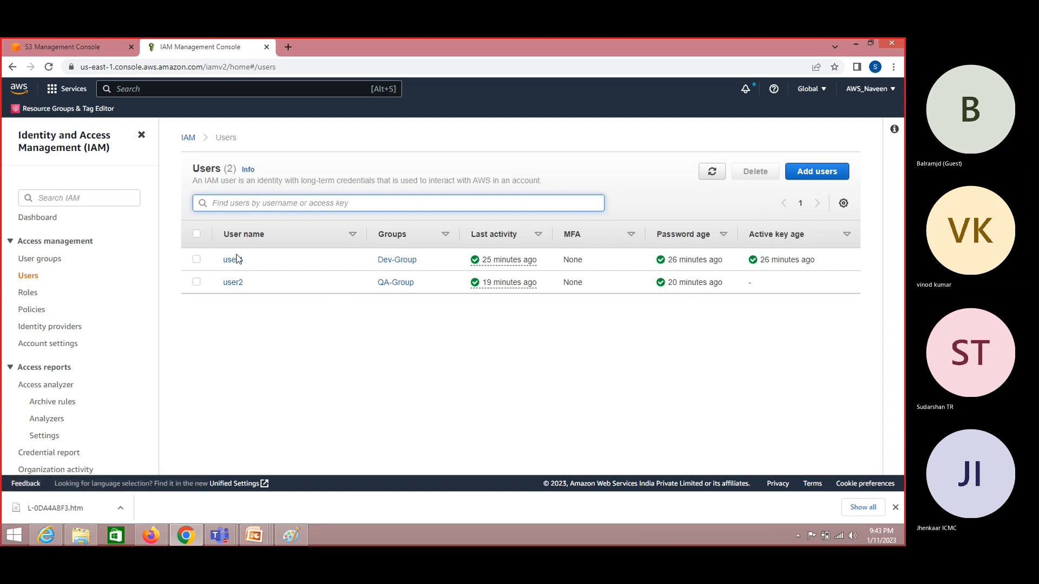
click(236, 261)
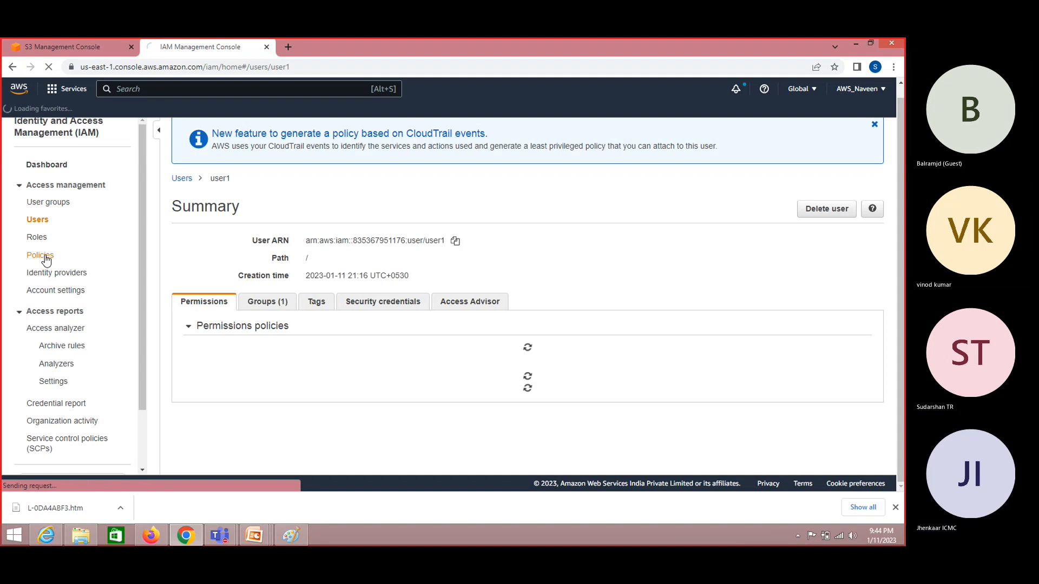
click(46, 259)
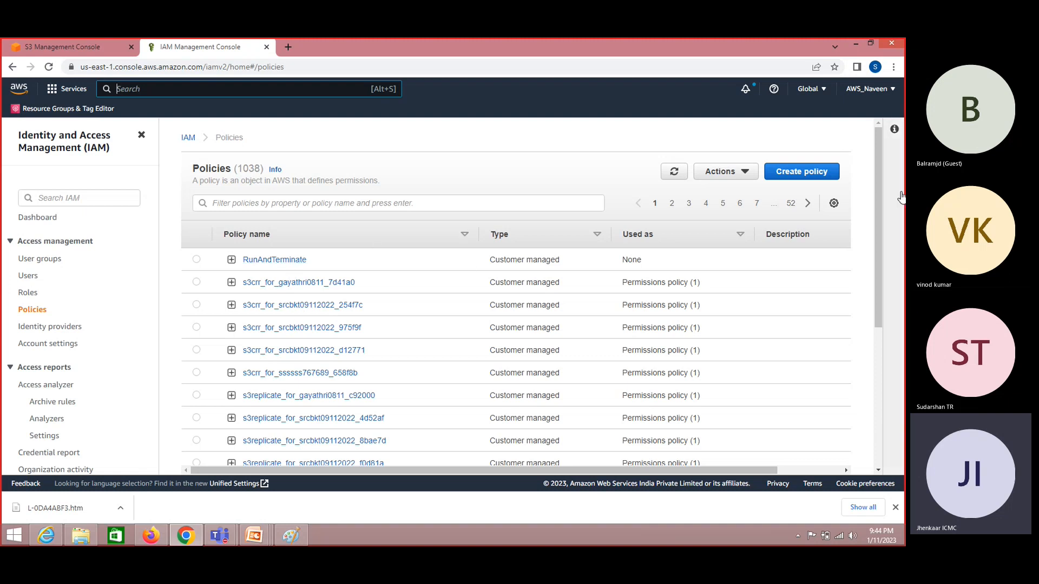
drag(879, 245, 875, 214)
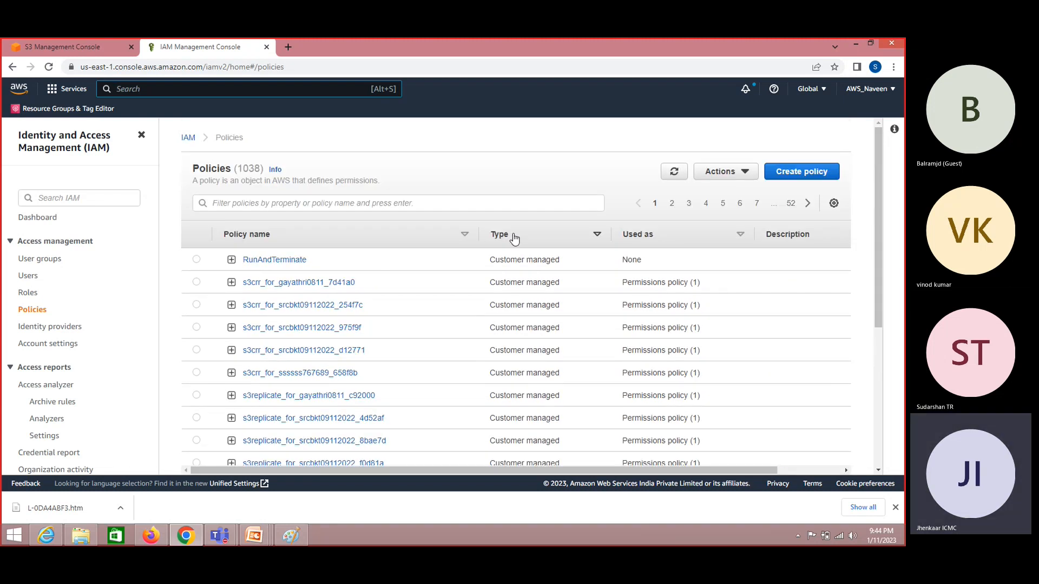
click(332, 202)
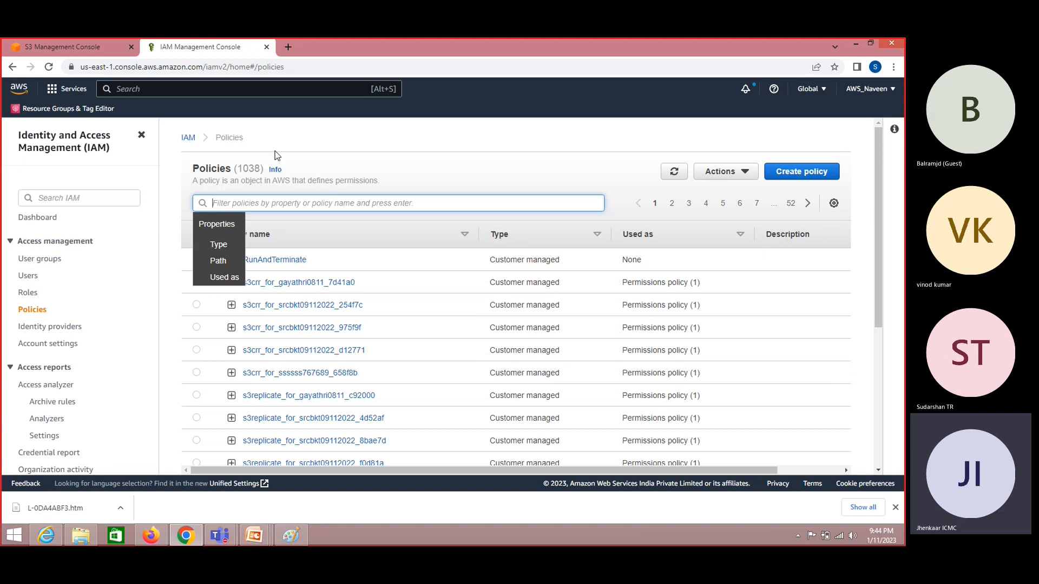
key(alt+Tab)
key(alt+shift+Tab)
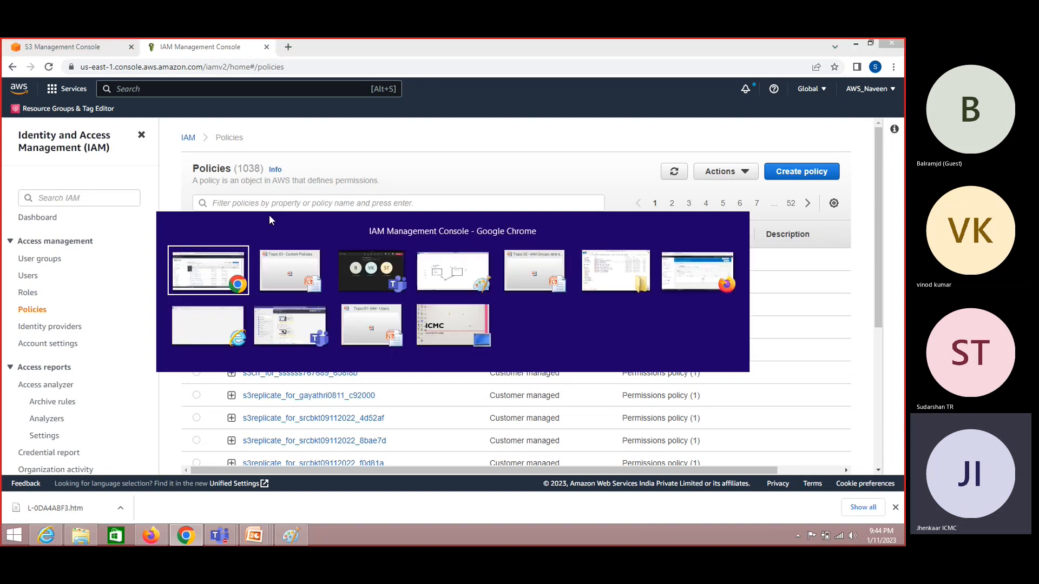
- Add an EC2FullAccess label under EC2ReadOnlyAccess in the Paint QA Team box
click(291, 535)
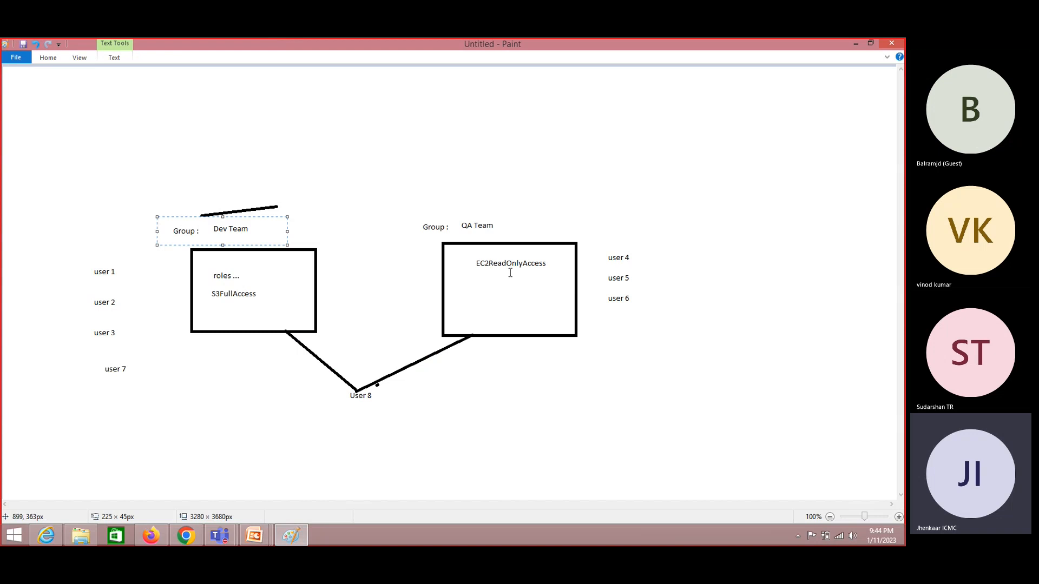
click(484, 276)
text(EC2)
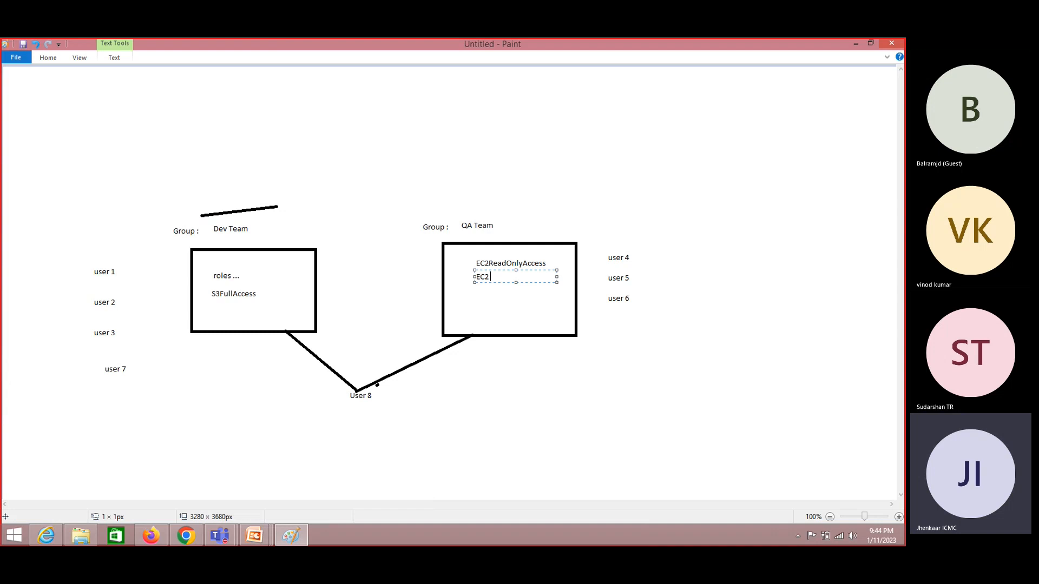
text(FullAccess)
key(alt+Tab)
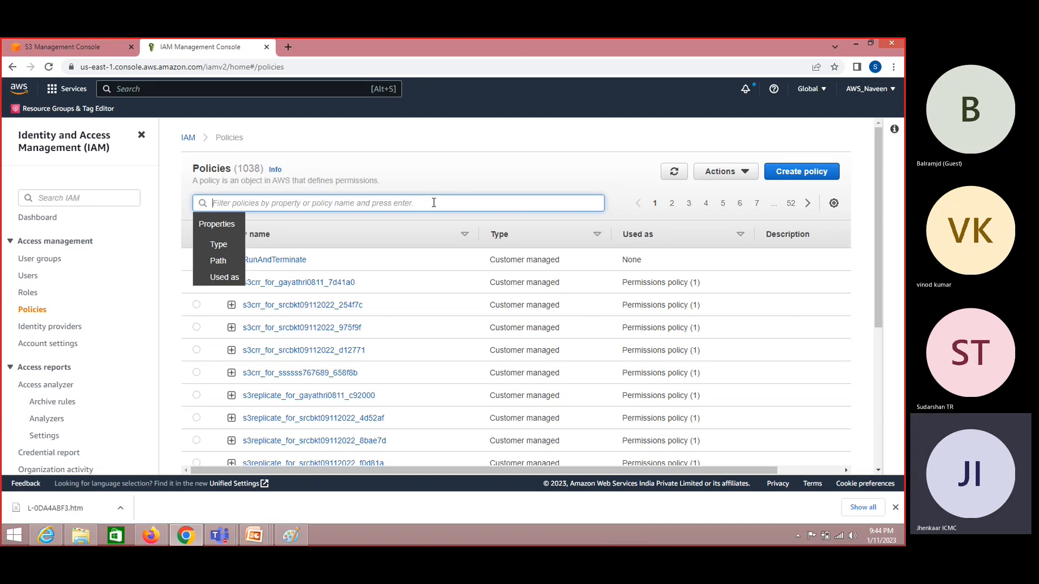
- Search the policies for MyPolicy, clear the search, and begin creating a new policy
key(Escape)
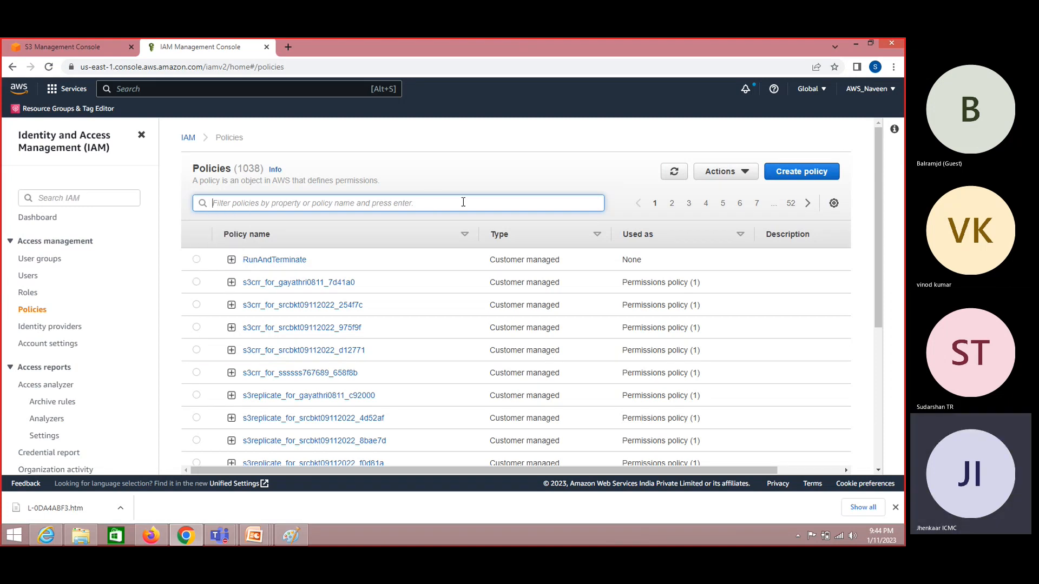
click(463, 202)
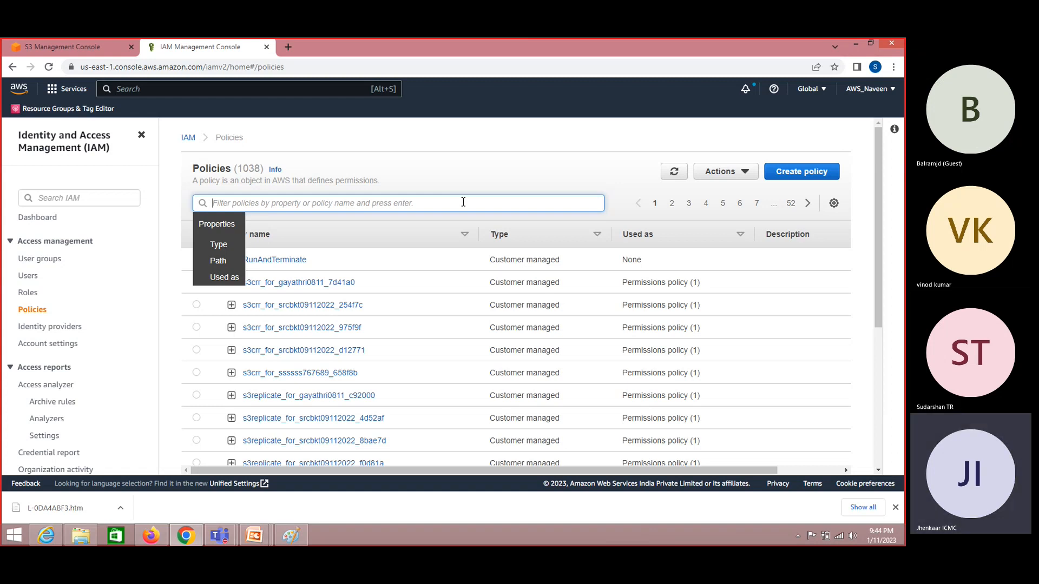
text(MyP)
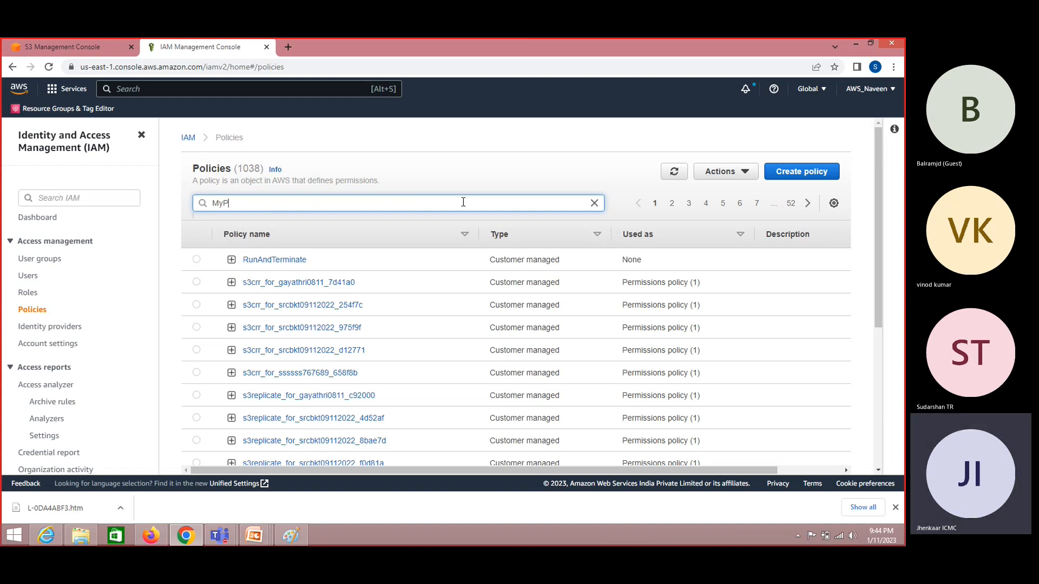
text(olicy)
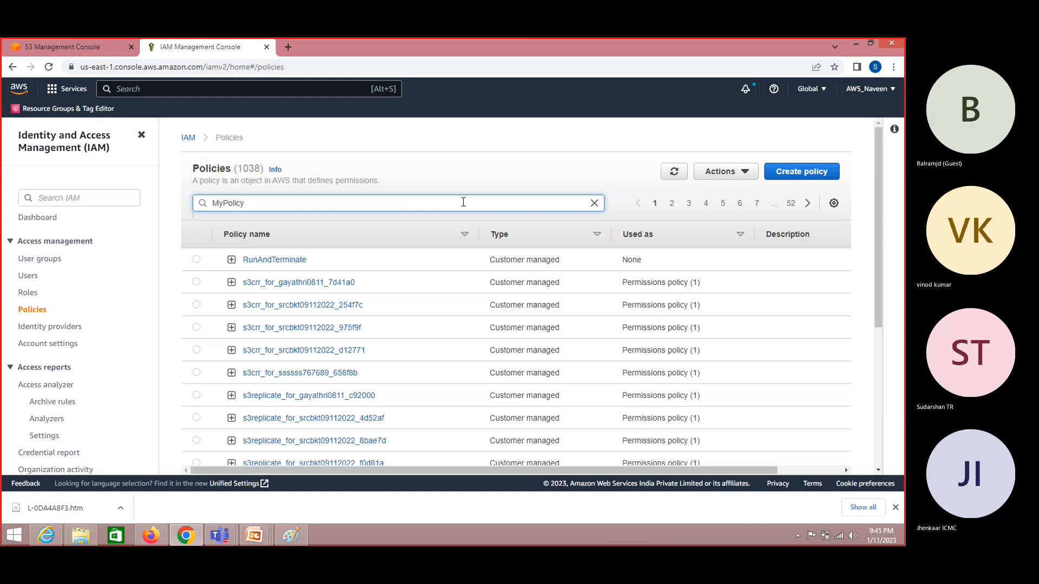
drag(463, 202, 172, 189)
key(BackSpace)
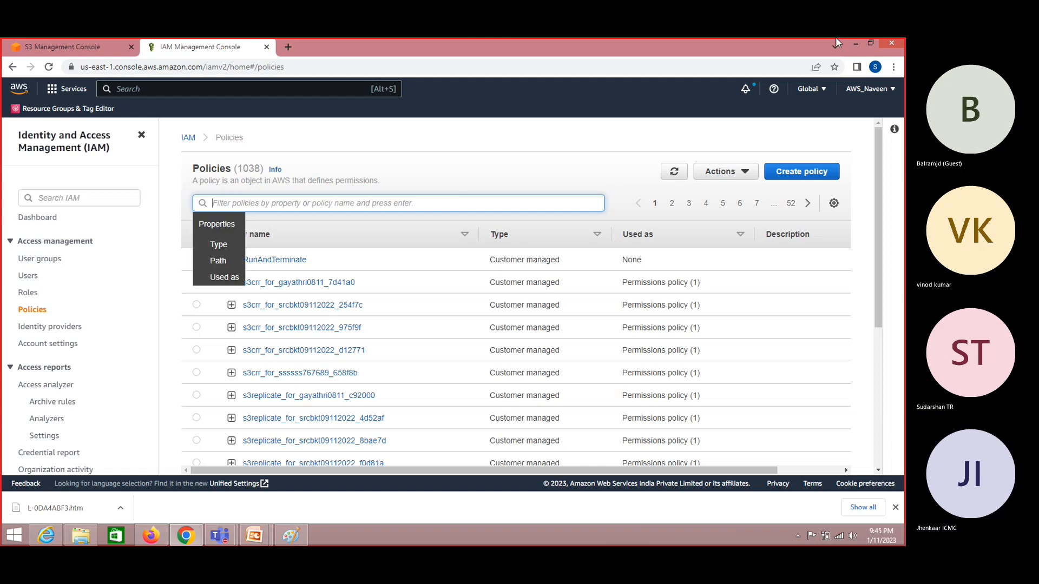
click(805, 173)
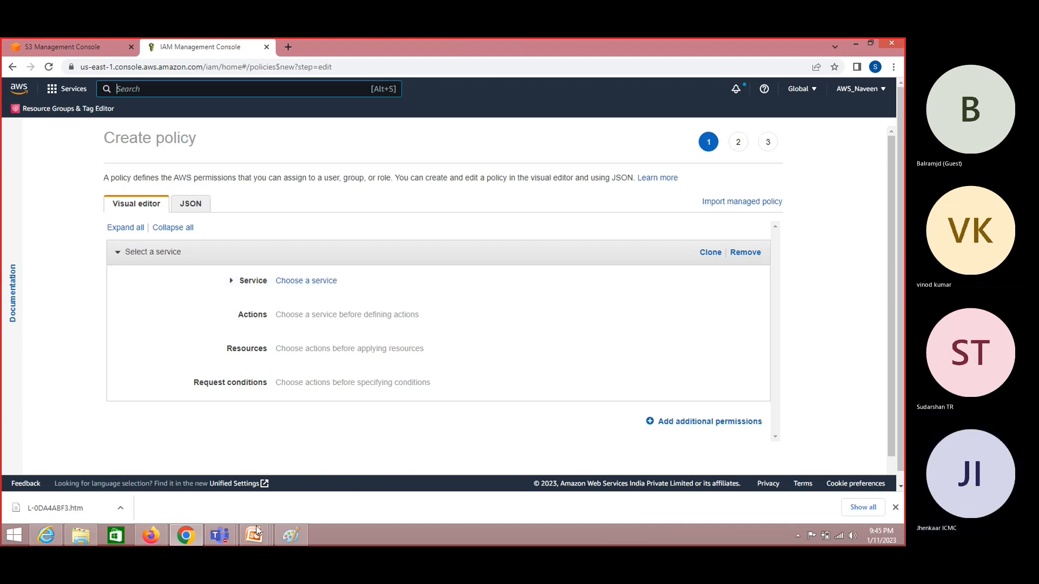
- Discard the old Paint diagram and draw a rectangle near the blank canvas's upper left
click(291, 535)
key(ctrl+n)
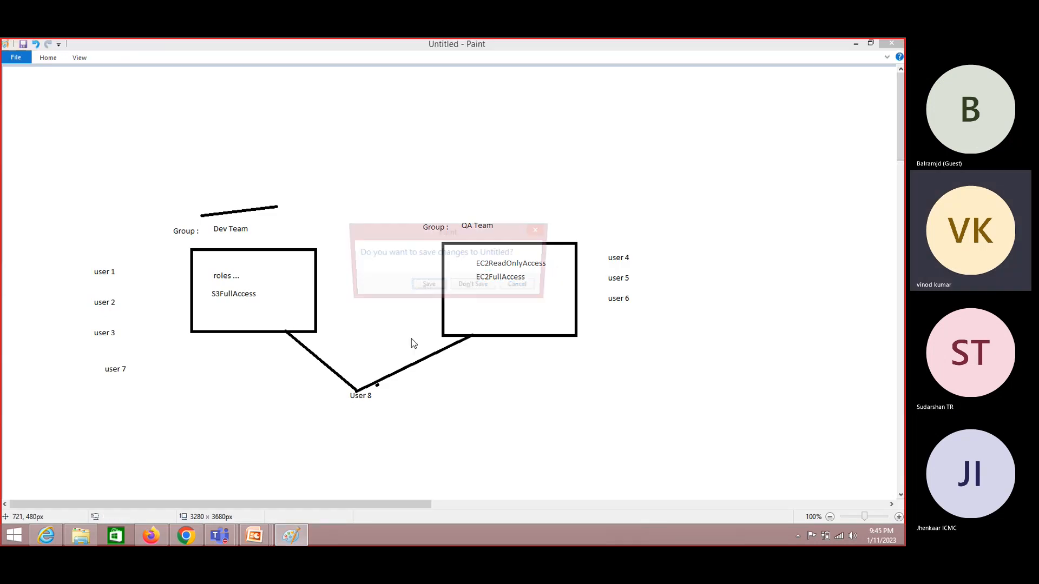
key(n)
click(48, 57)
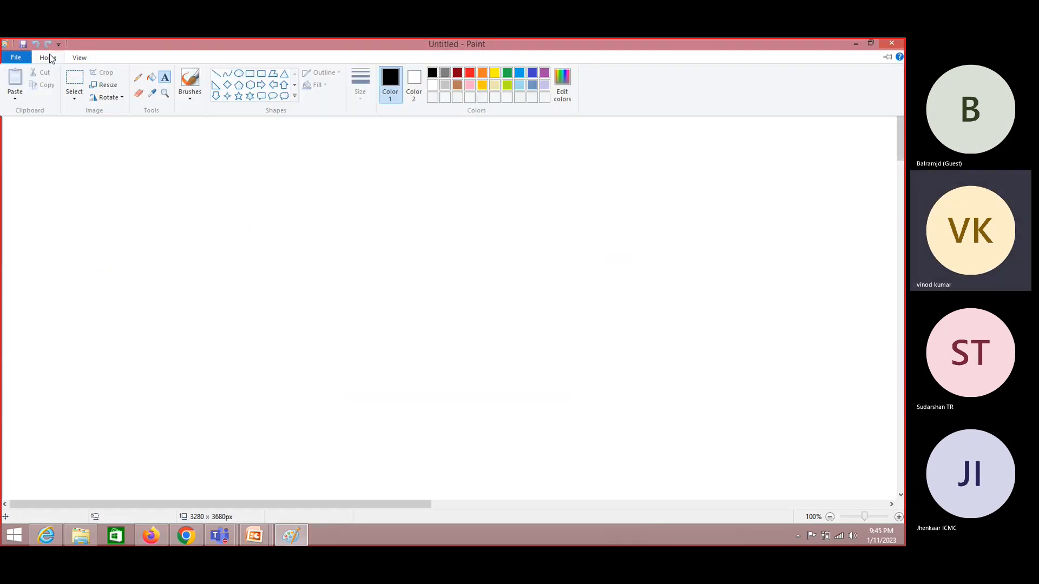
click(250, 75)
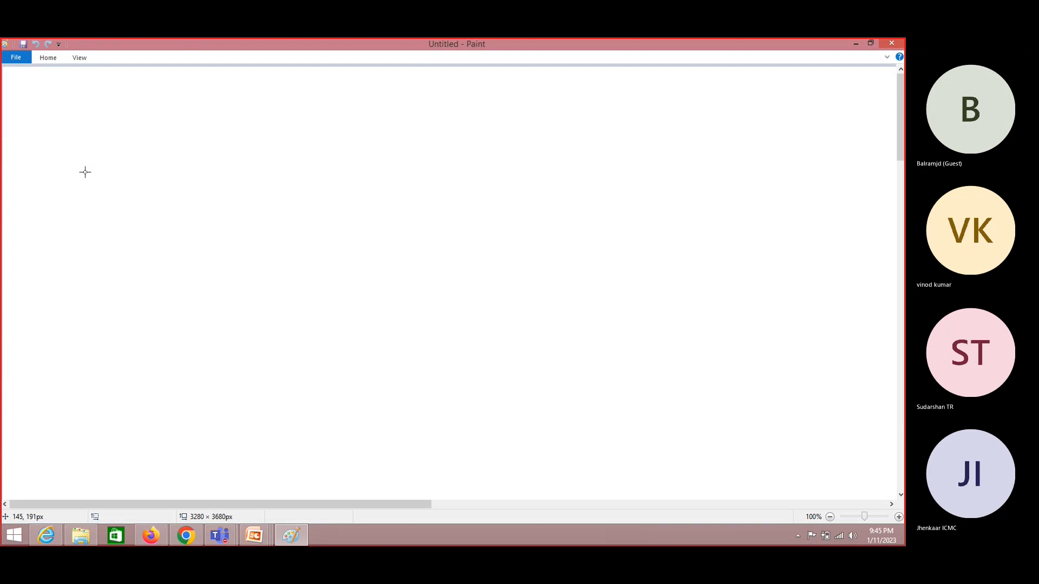
drag(107, 158, 276, 280)
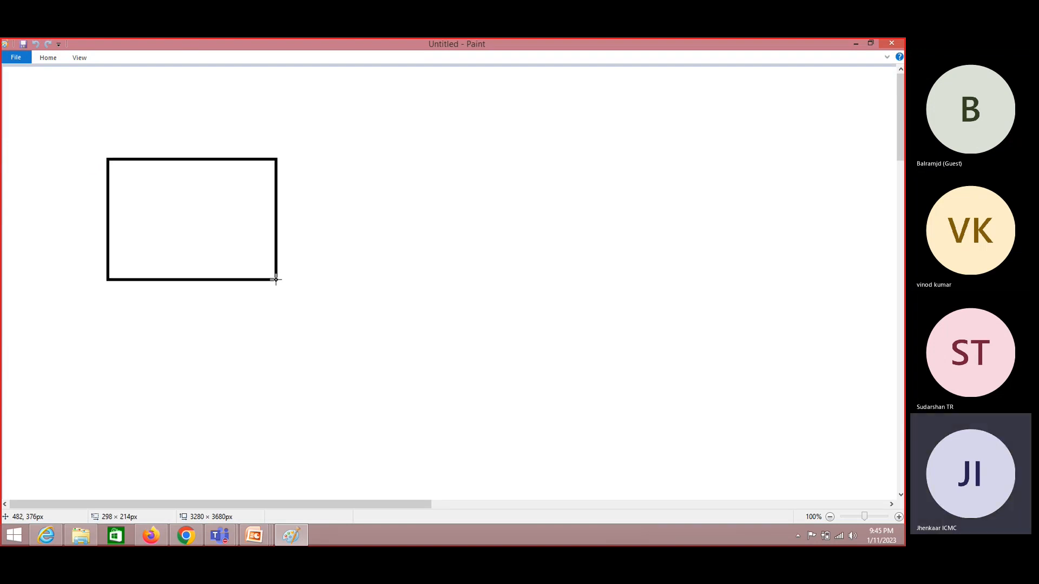
- Title the rectangle 'Users / Groups' with a text label above it
click(48, 58)
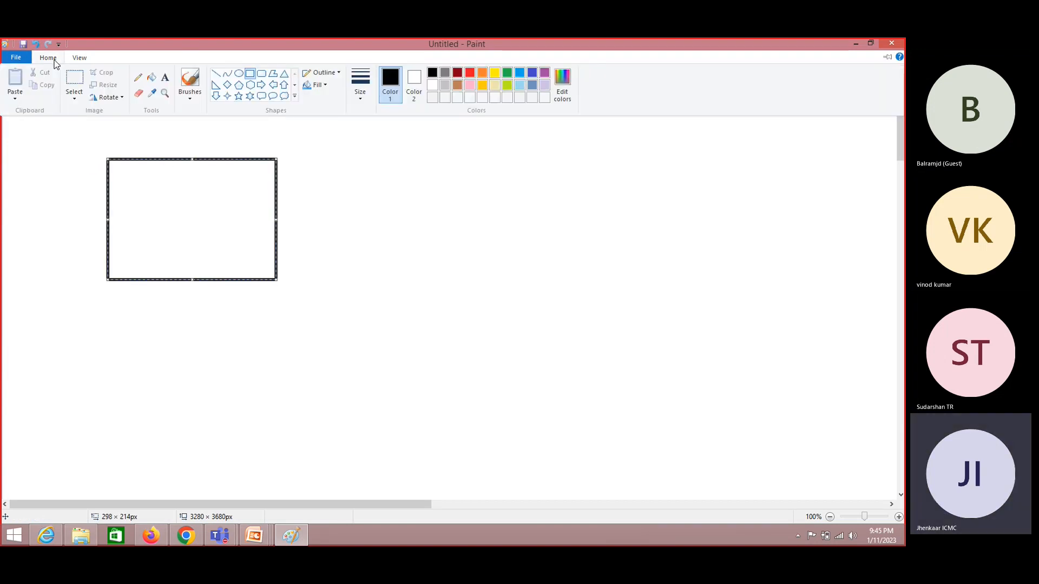
click(164, 78)
click(131, 143)
text(Us)
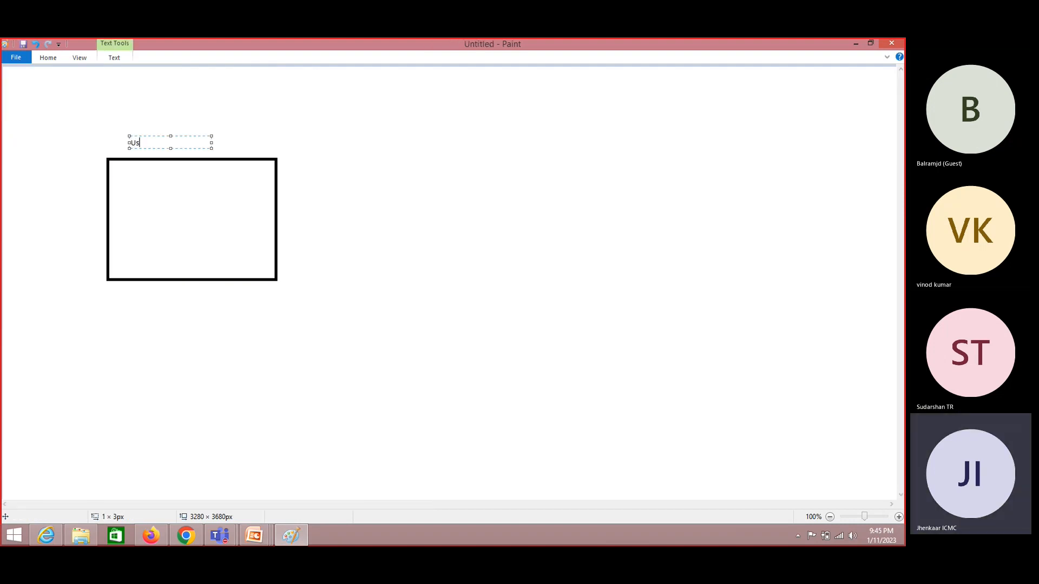
text(ers / Groups)
click(139, 169)
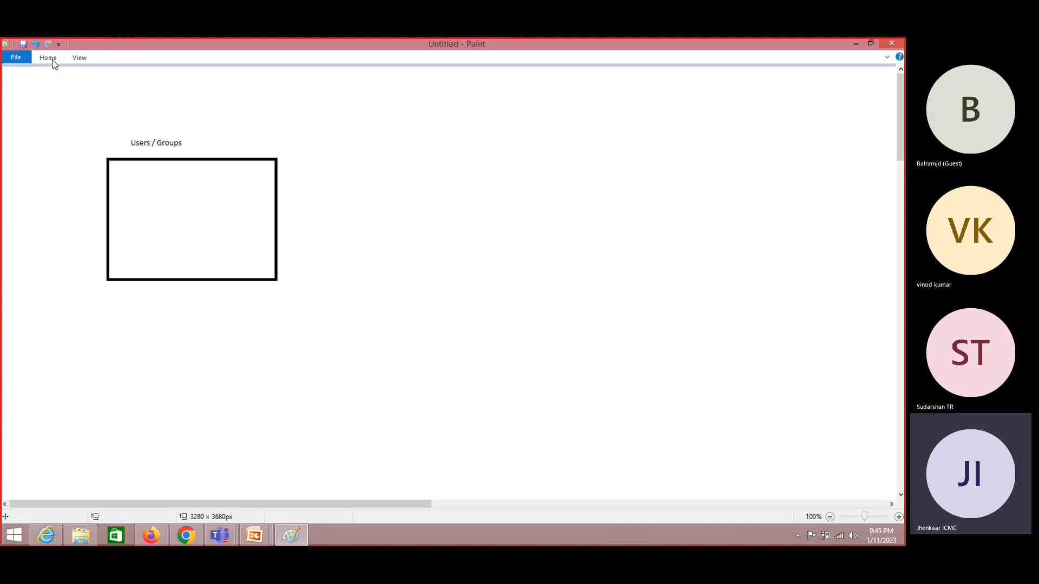
- Add a 'polices' label left of the box and 'by amazon --- EC2,S3' inside it
click(49, 59)
click(139, 167)
click(63, 199)
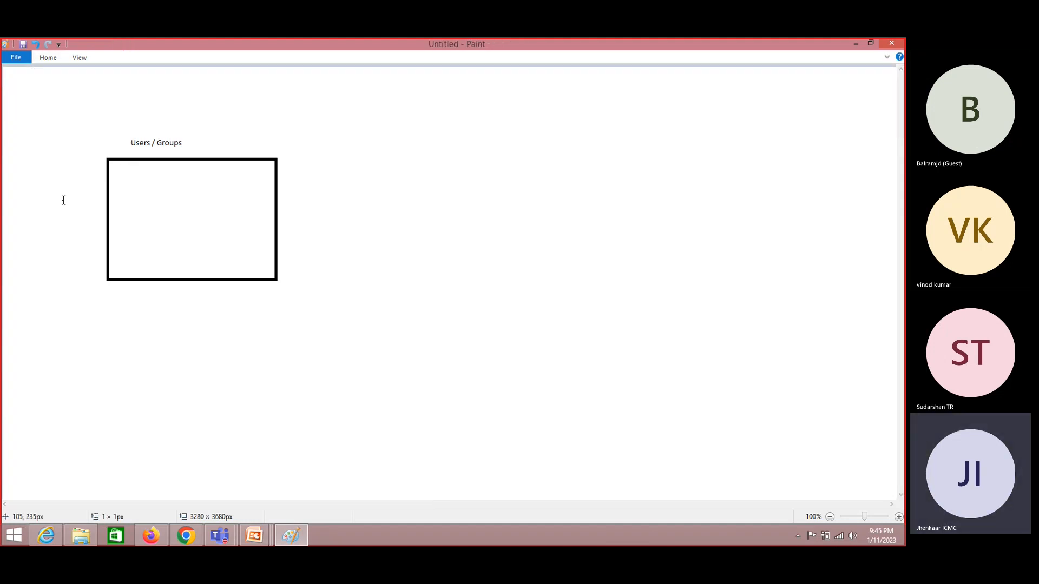
text(polices)
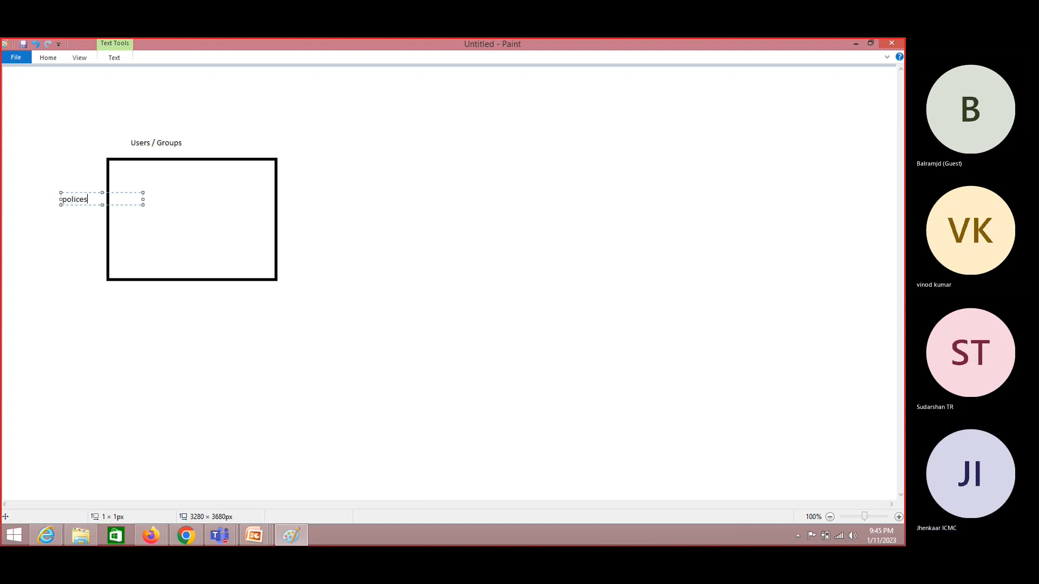
click(162, 212)
click(142, 231)
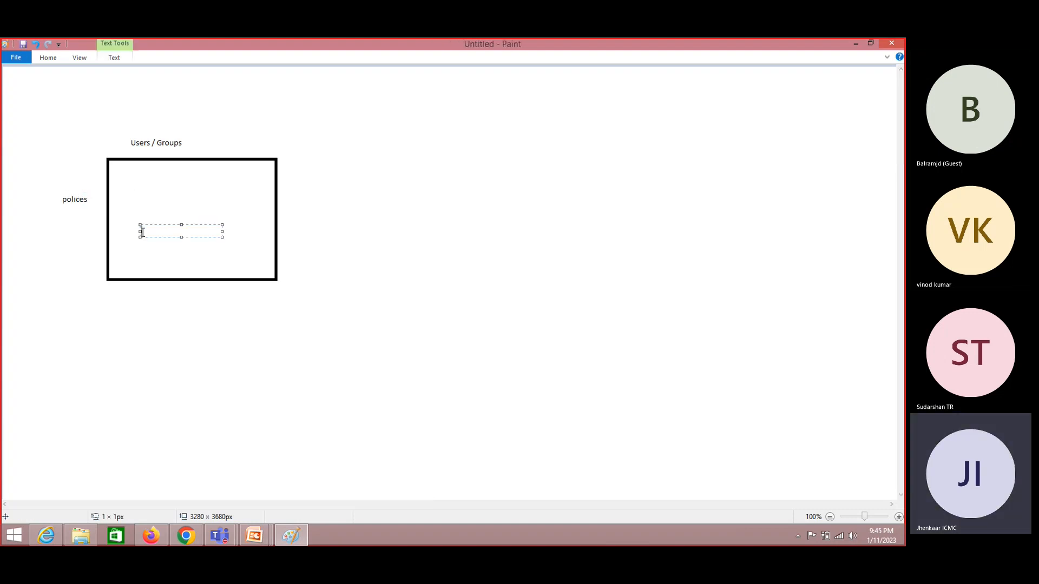
text(by amazon --- EC2,S3)
key(Return)
text(....)
- Add a 'MyPolicy' label inside the Users / Groups box below the dots
click(362, 235)
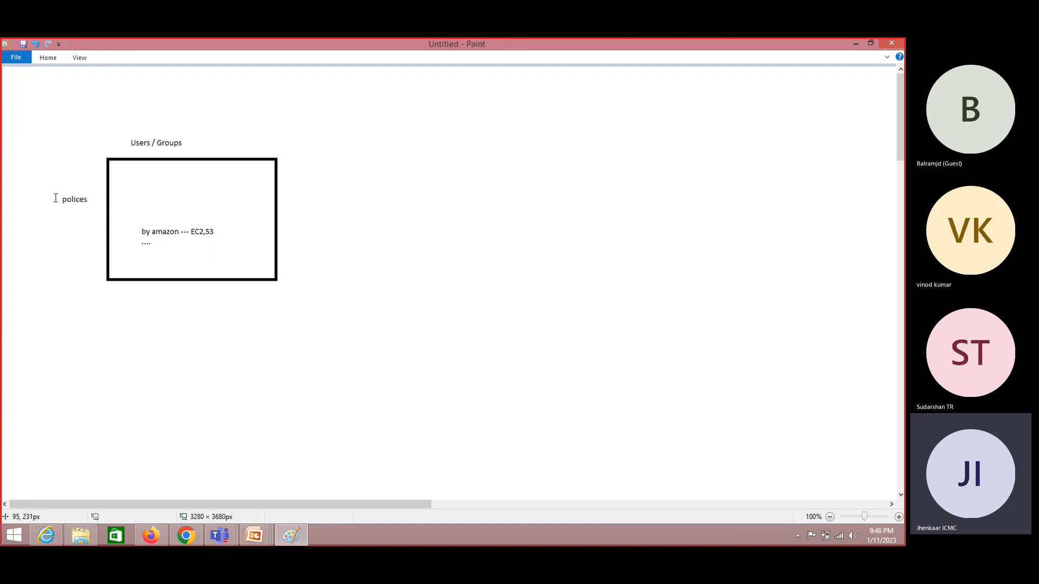
click(53, 218)
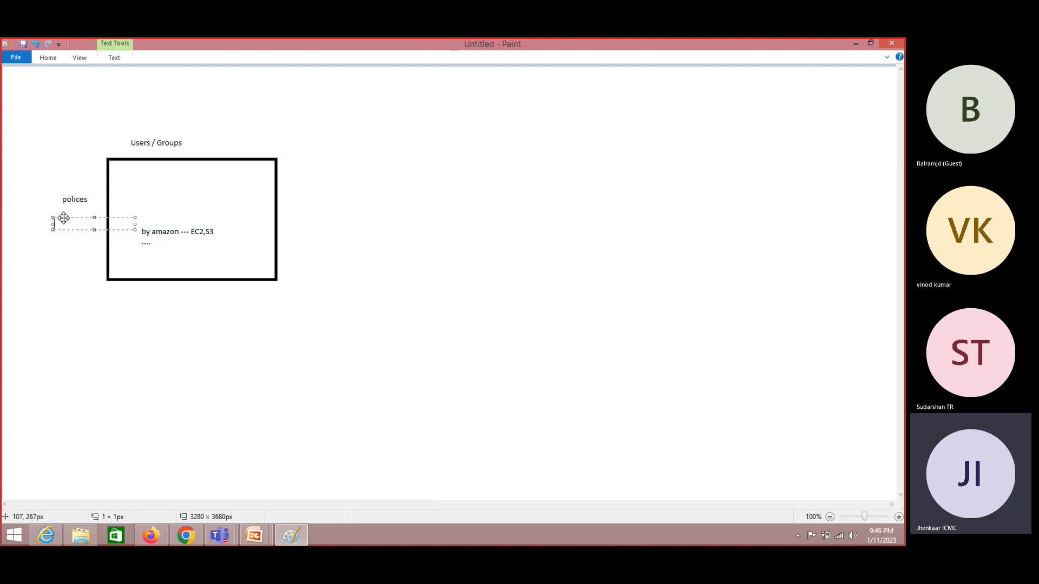
text(M)
click(161, 253)
click(151, 251)
text(M)
double_click(174, 257)
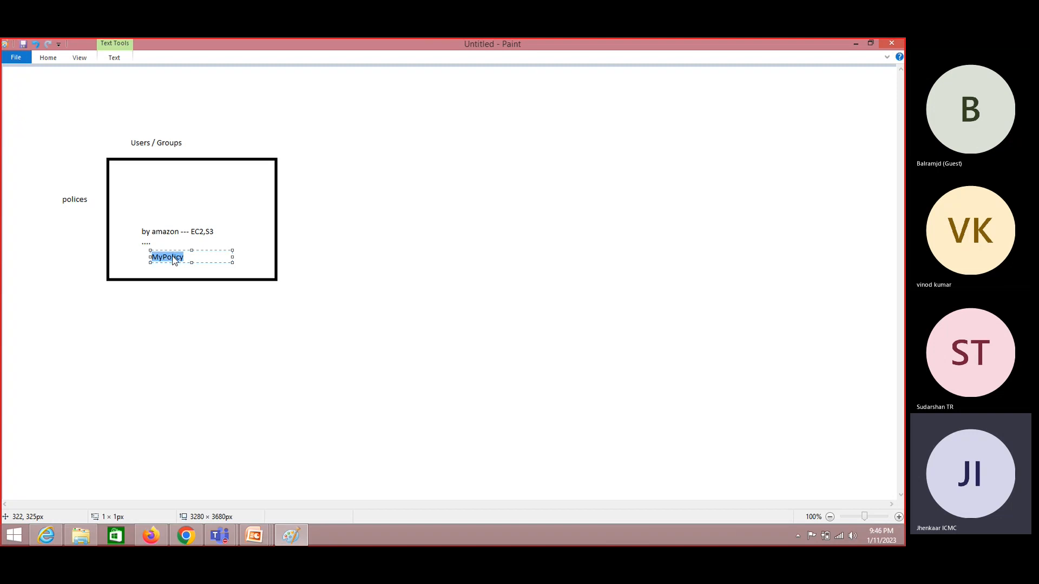
key(alt+Tab)
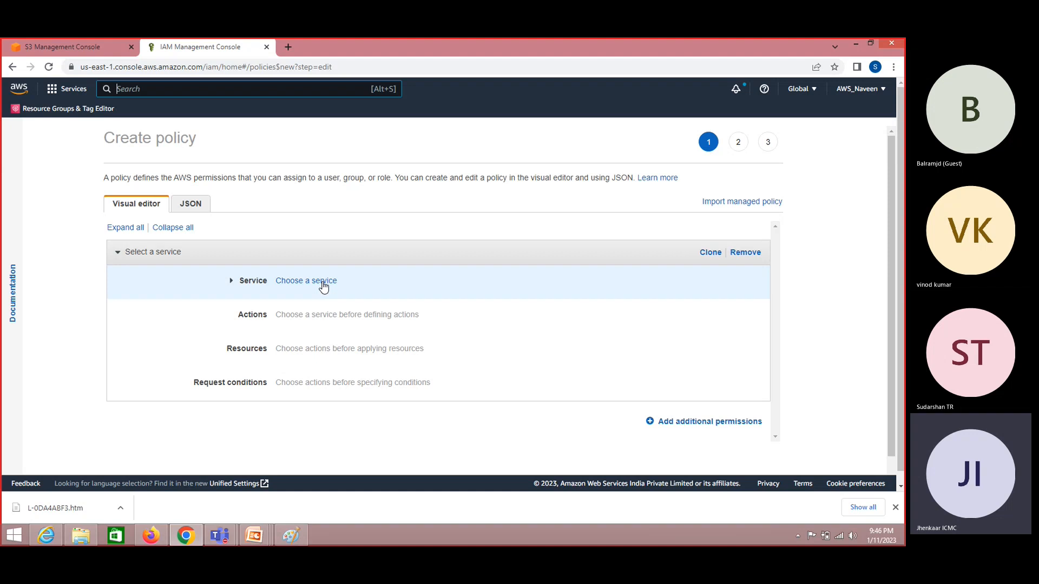
key(alt+Tab)
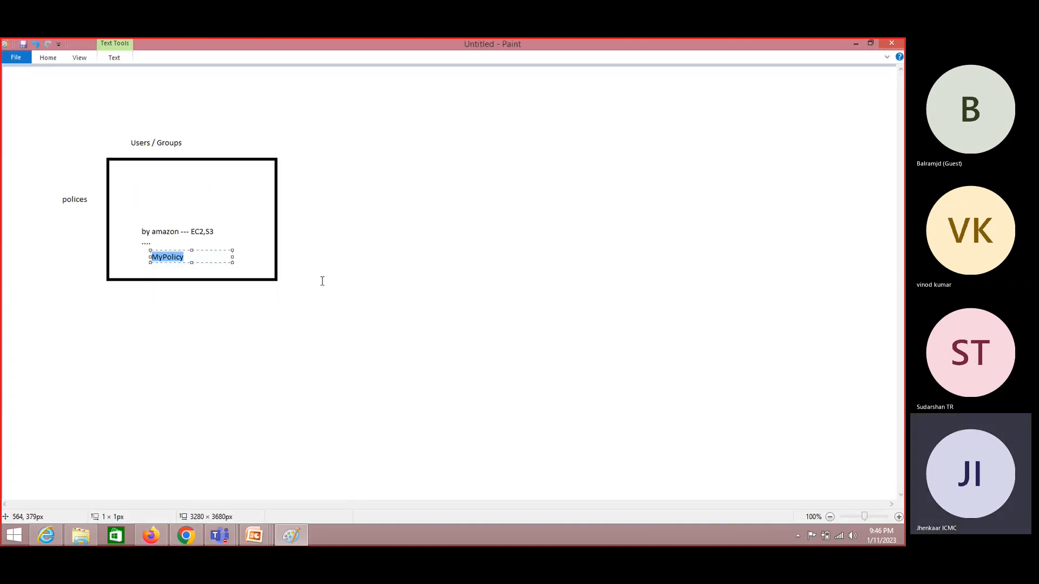
- Add the note 'FOr which servie, i m creating a policy ?' right of the box on one line
click(364, 187)
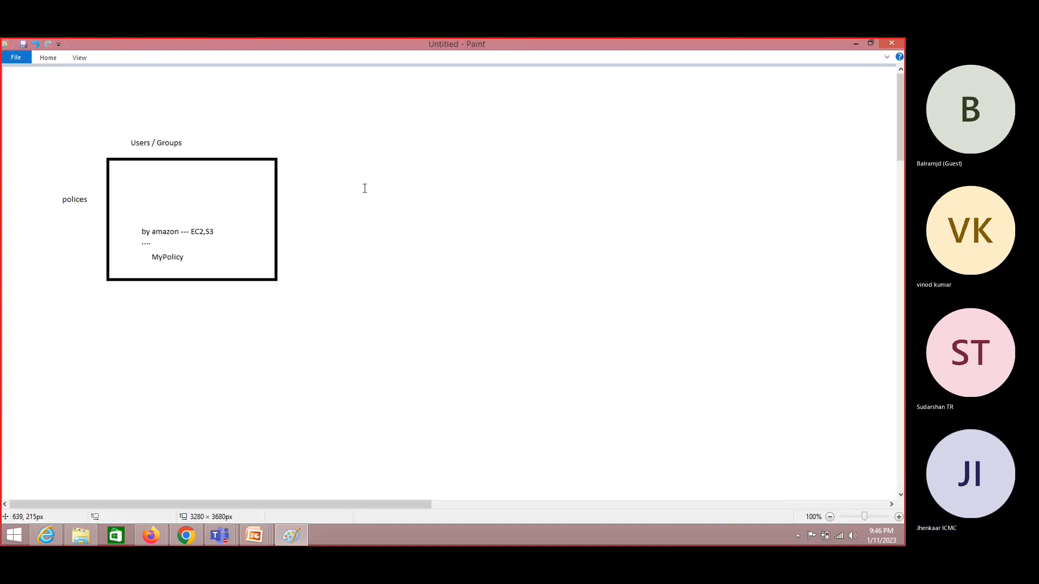
click(364, 188)
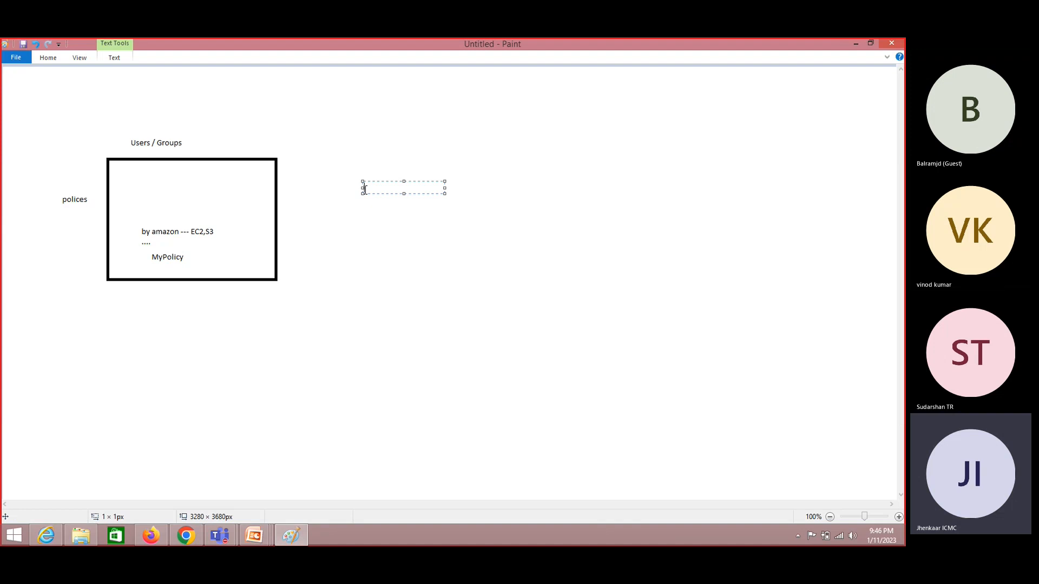
text(FOr which servie, i m)
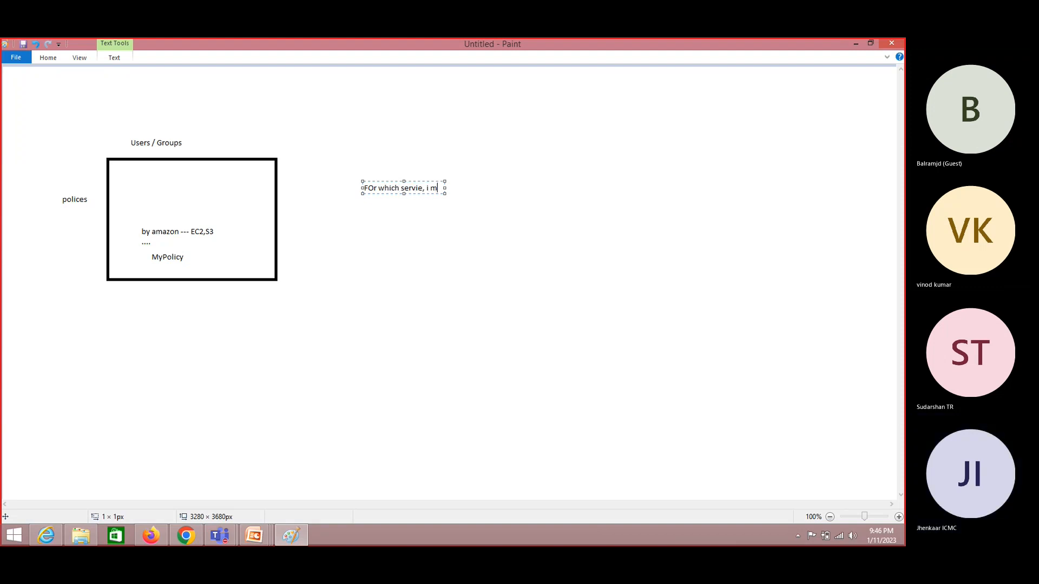
text( creating a policy ?)
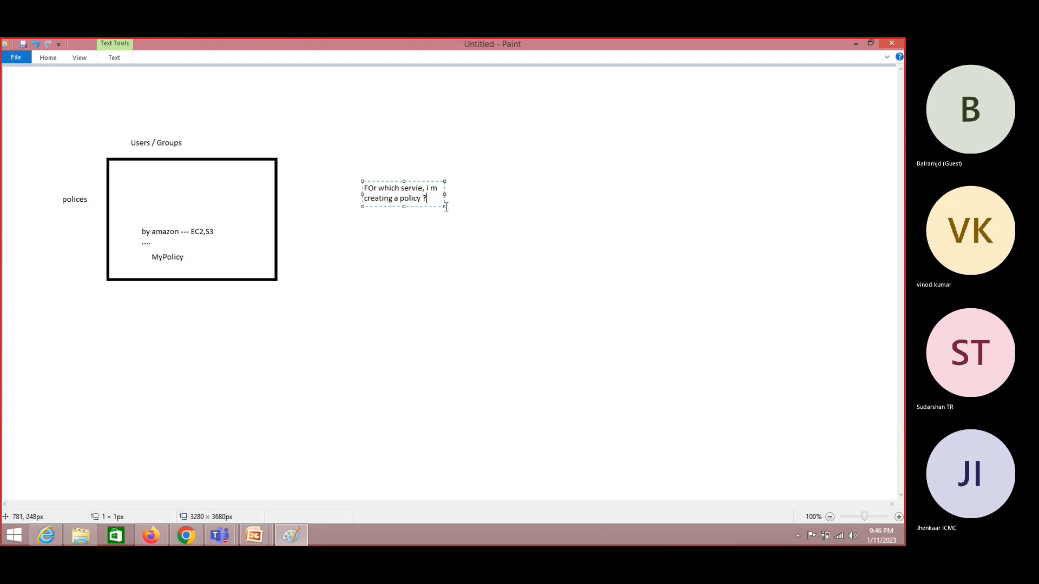
mouse_move(443, 205)
mouse_down()
mouse_move(621, 232)
mouse_move(638, 220)
mouse_up()
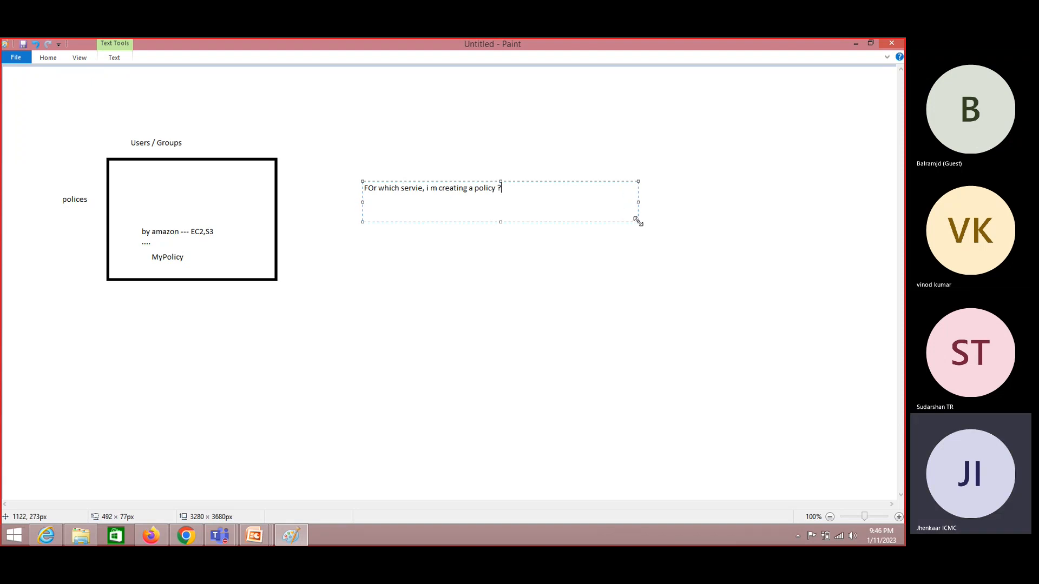
- Choose EC2 as the policy's service, then remove that EC2 permission block
key(alt+Tab)
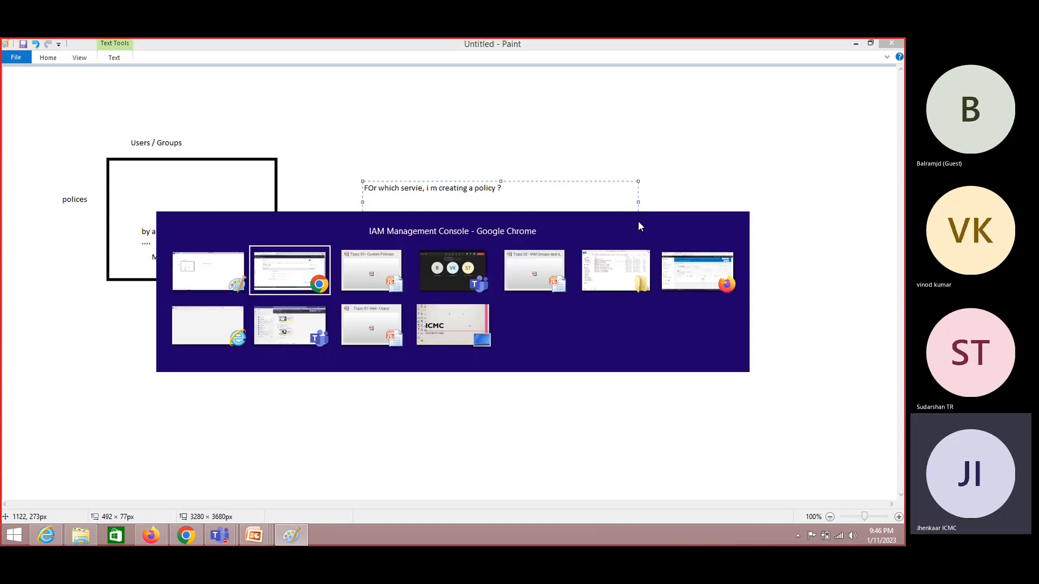
click(319, 282)
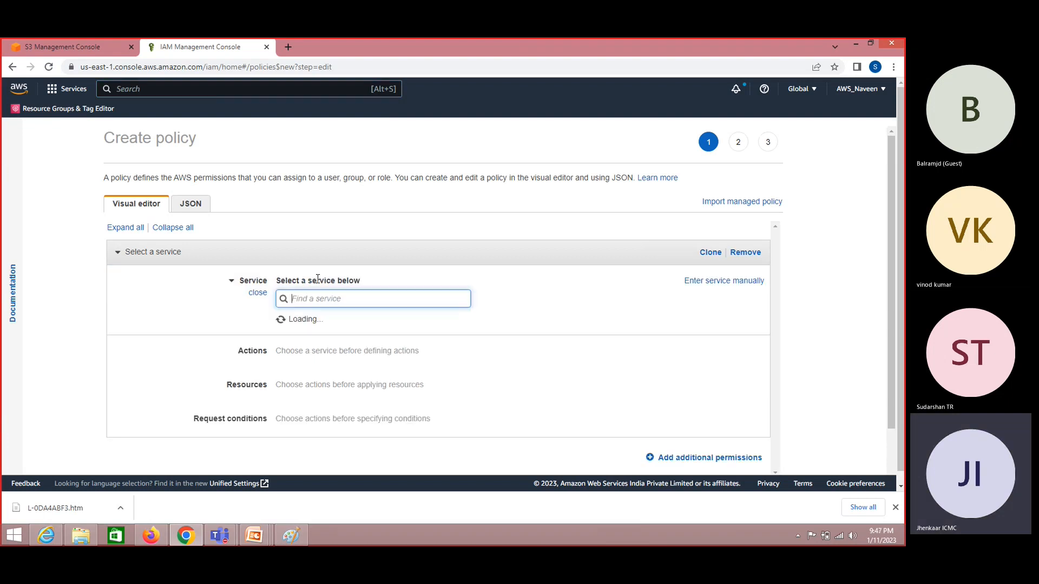
text(ec2)
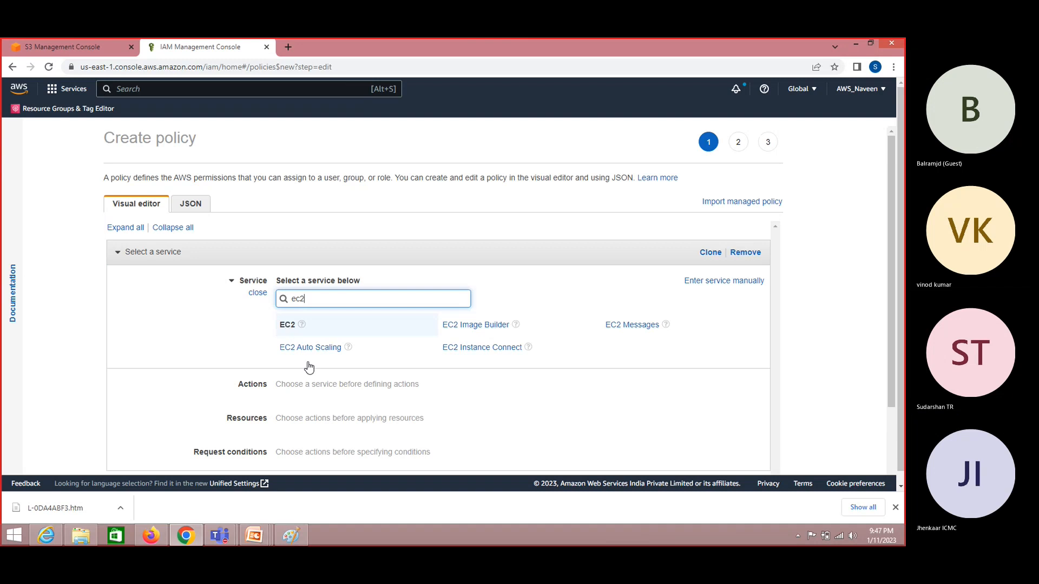
click(331, 327)
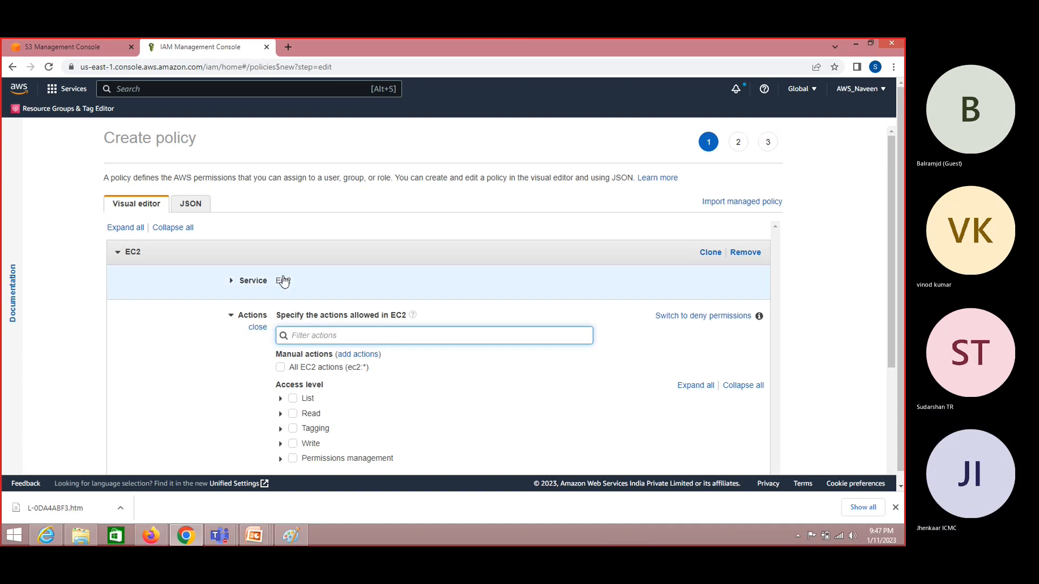
click(233, 281)
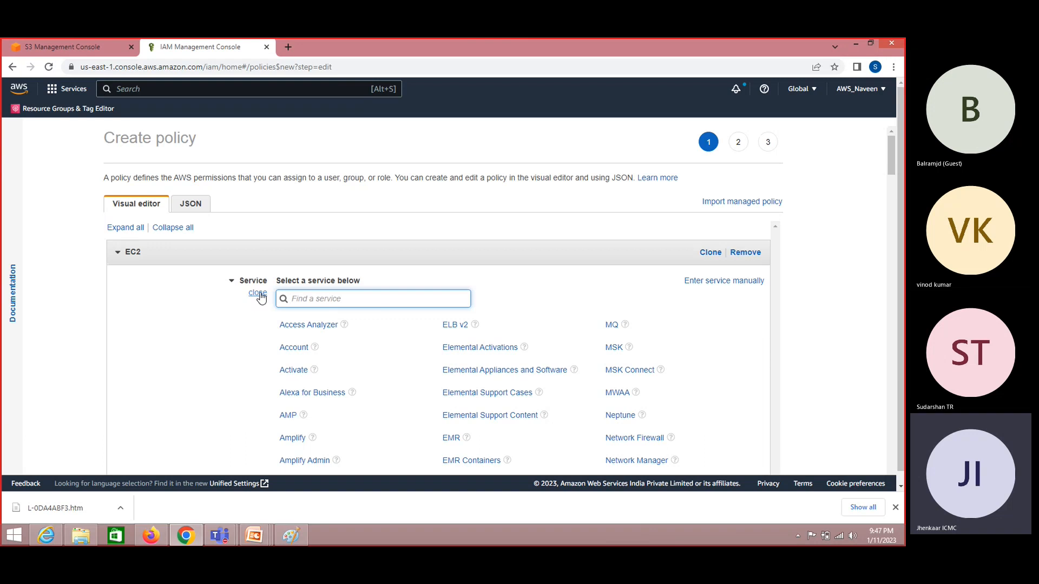
click(256, 293)
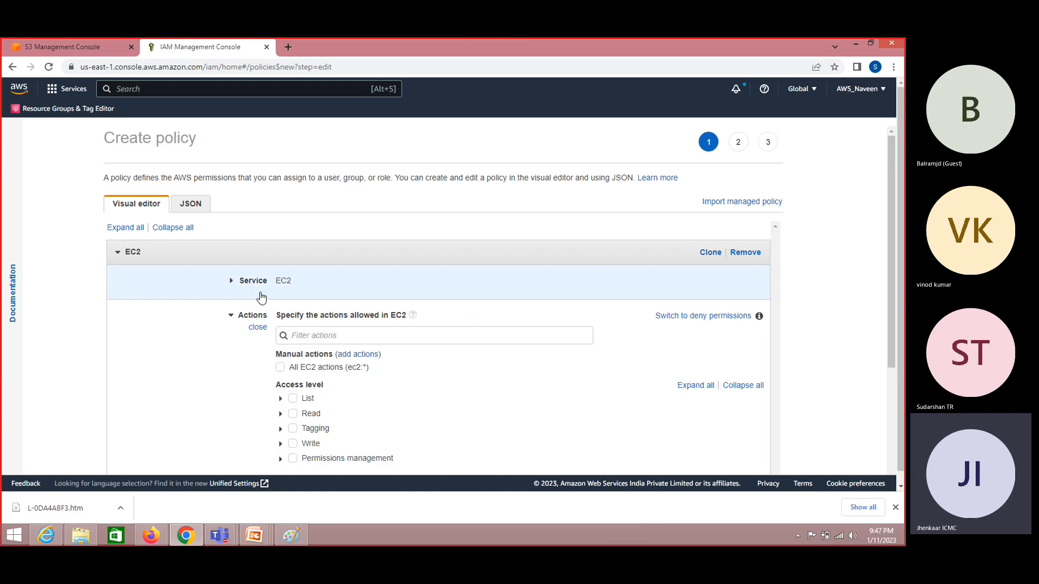
click(746, 253)
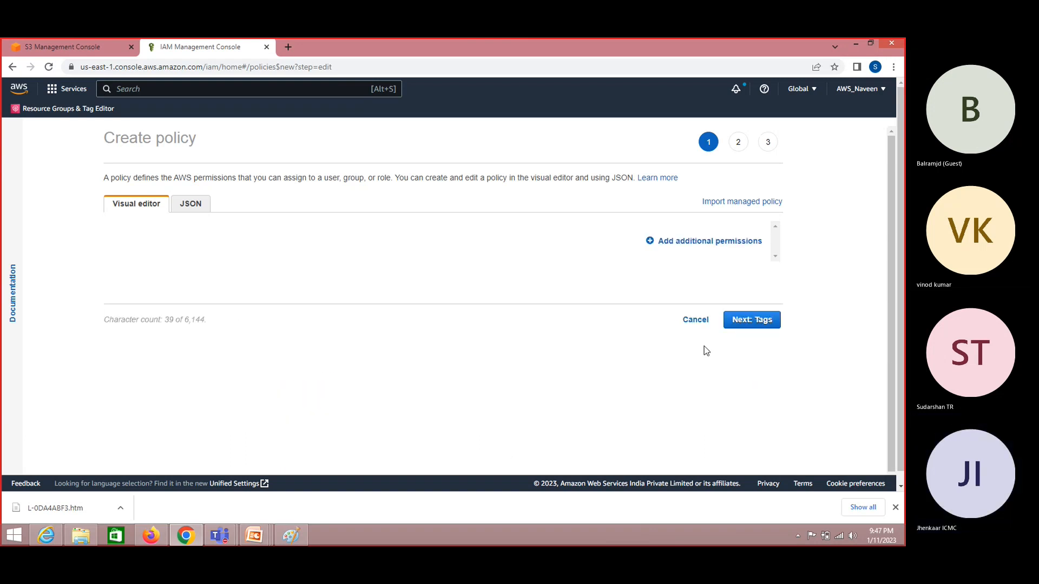
- Add a new permission block and narrow its service search to IAM
click(718, 244)
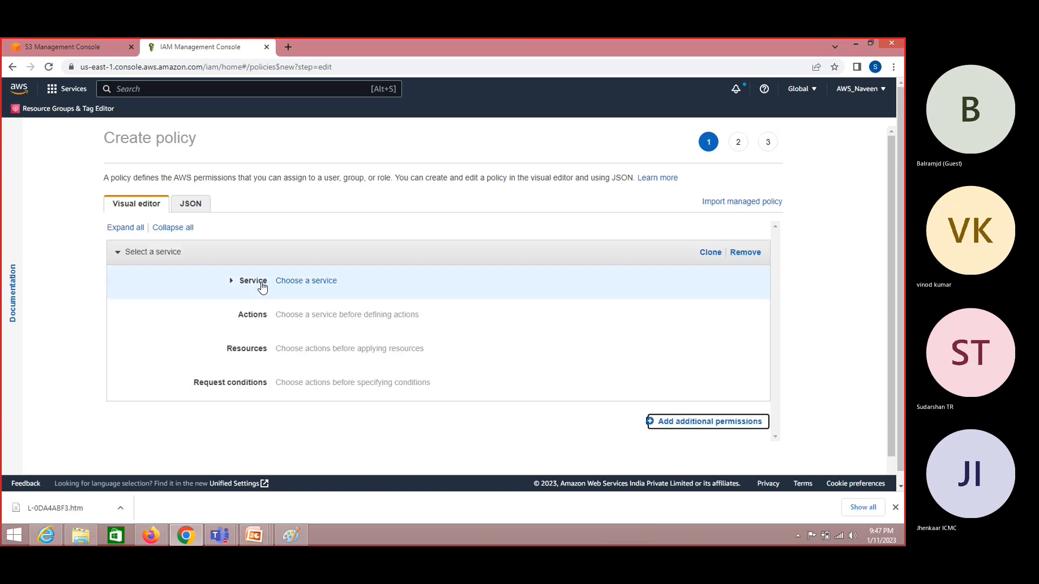
click(312, 281)
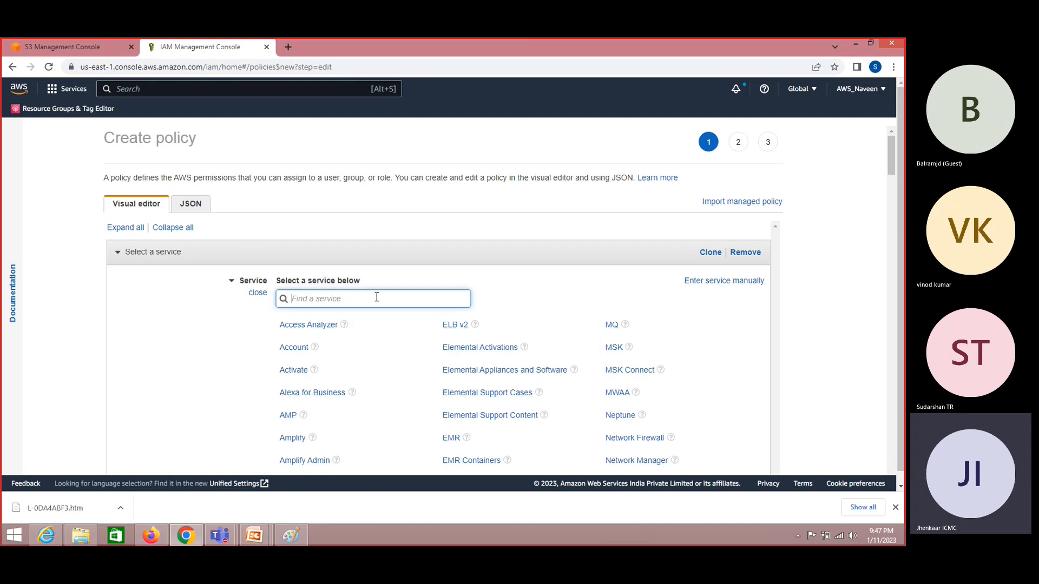
mouse_move(890, 157)
mouse_down()
mouse_move(894, 257)
mouse_move(892, 163)
mouse_up()
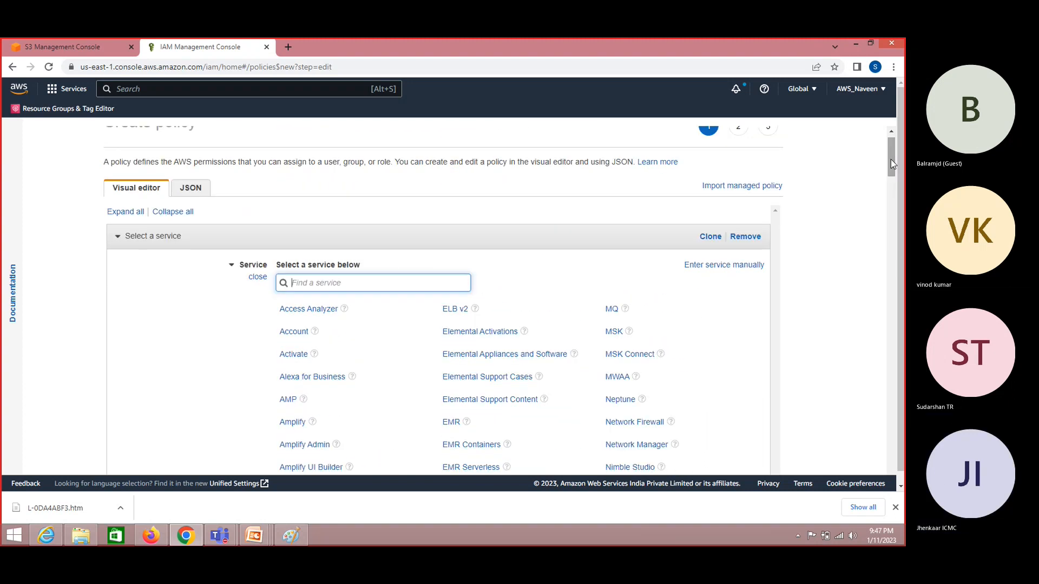
text(s3)
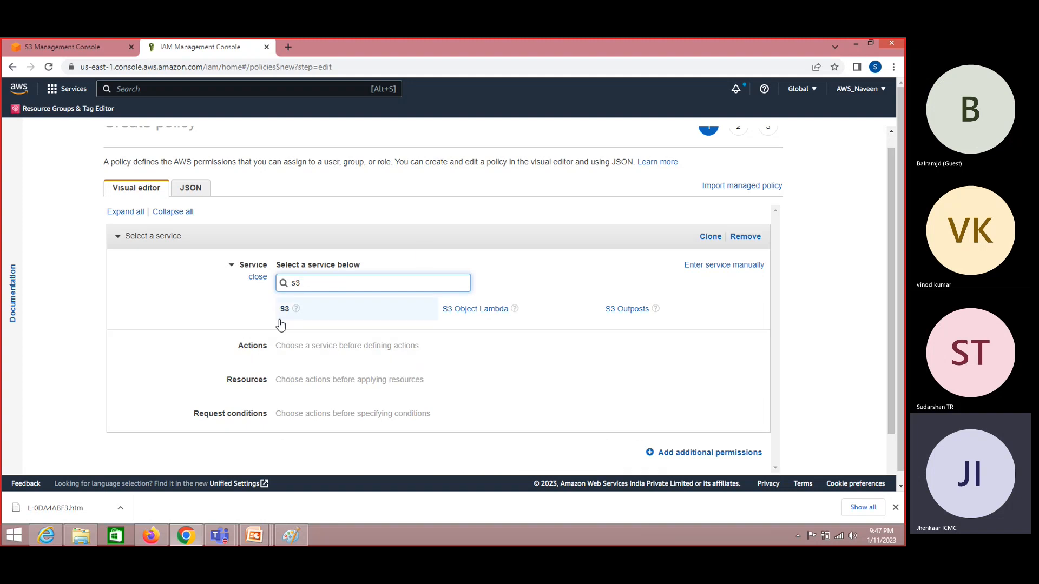
key(BackSpace)
key(BackSpace)
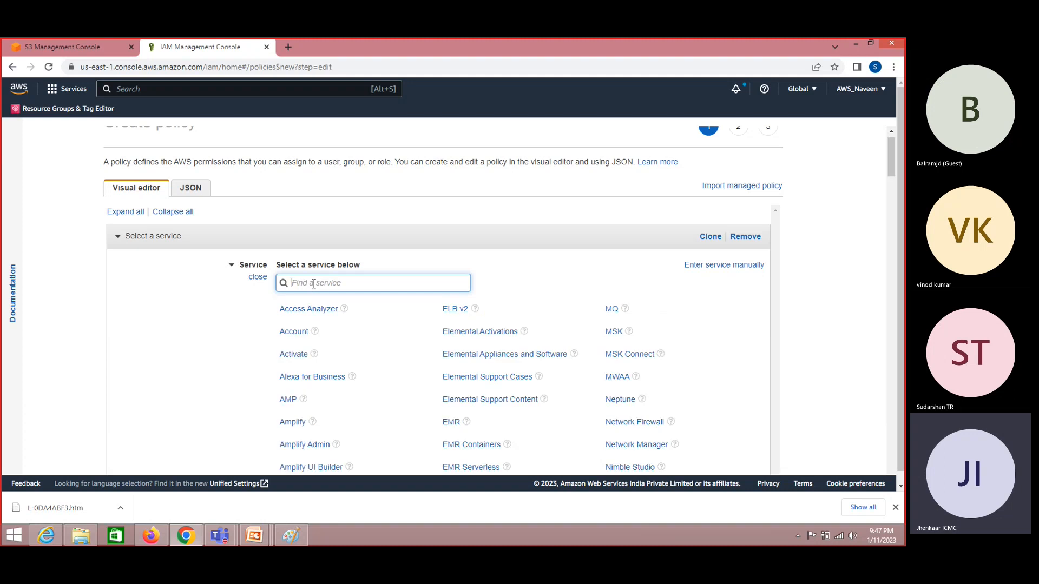
text(IAM)
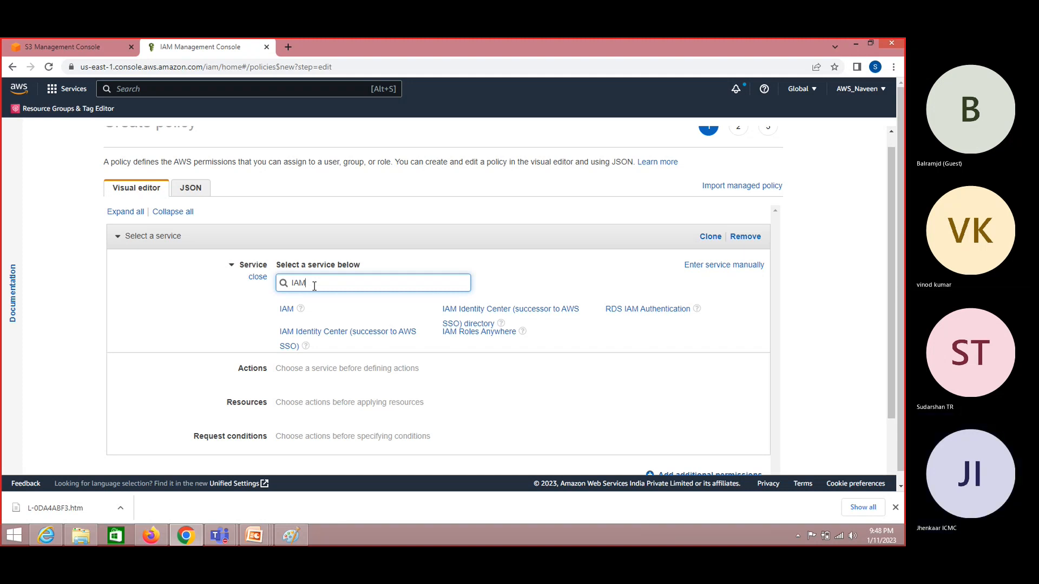
- Choose IAM and grant all List (36) and Read (28) actions, 64 in total
click(288, 311)
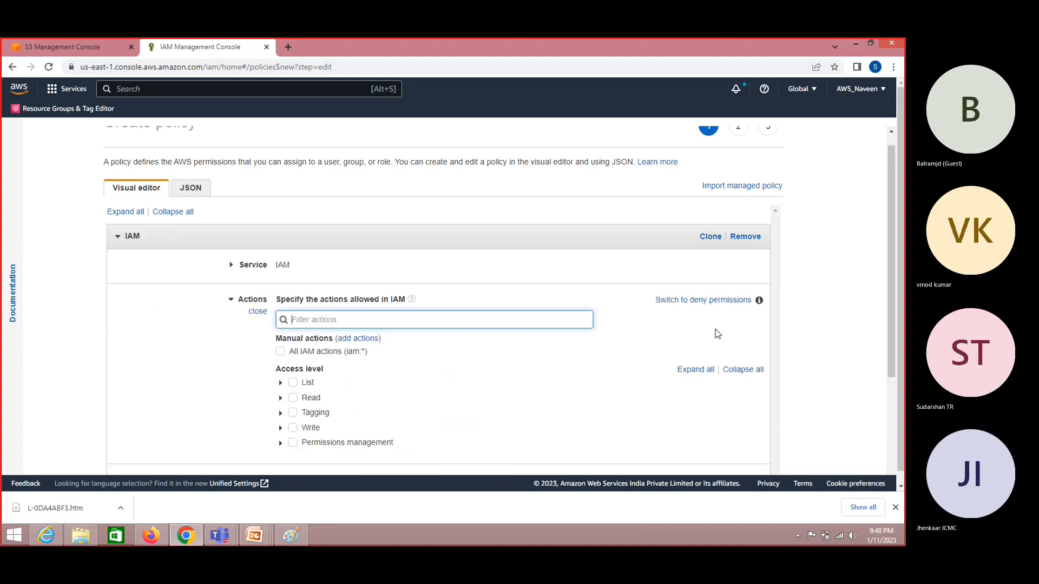
drag(887, 239, 890, 286)
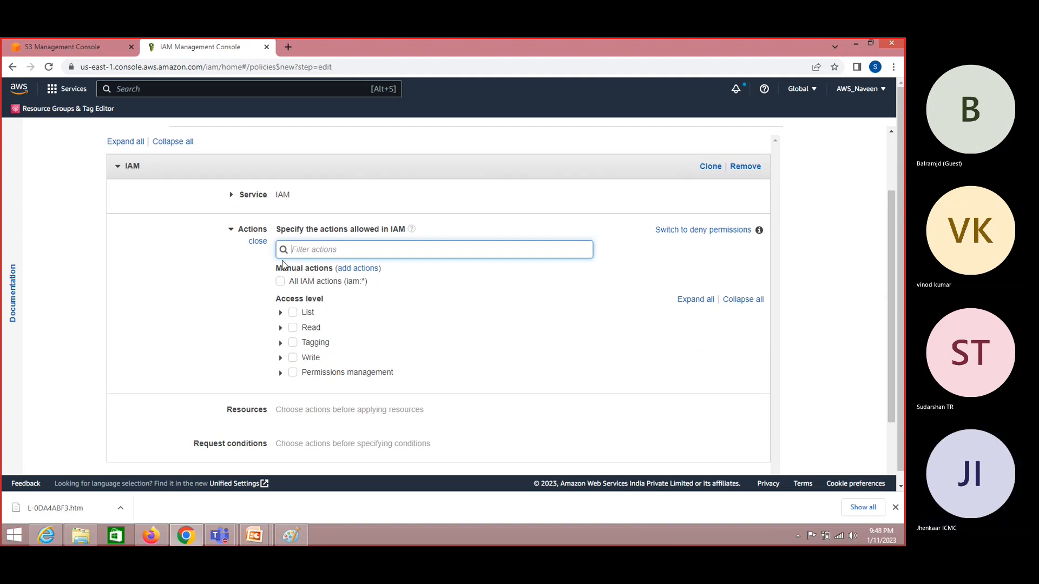
click(292, 313)
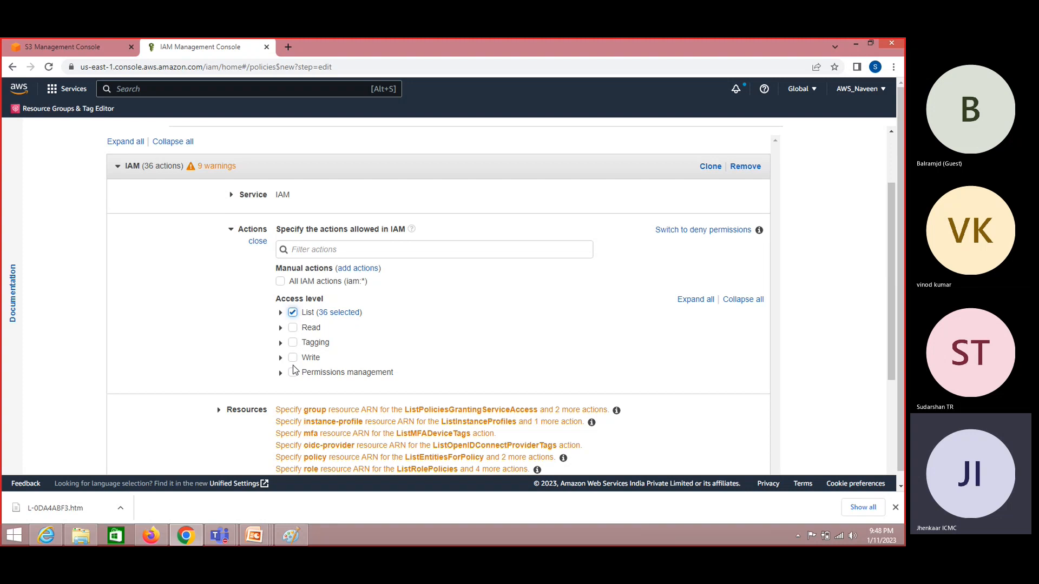
click(292, 328)
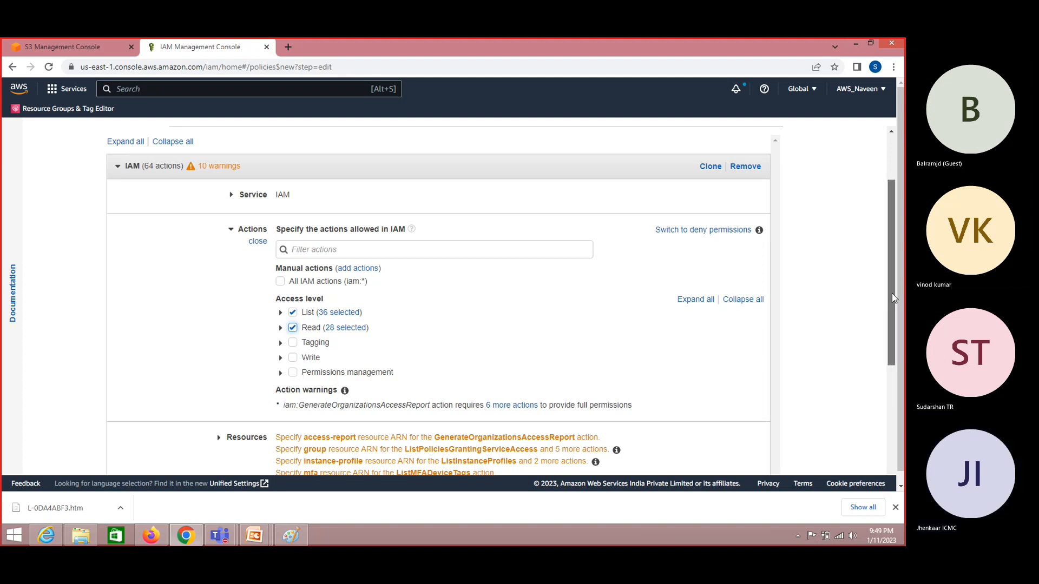
- Set the IAM permission's resources to All resources and continue to the Add tags step
drag(891, 293, 893, 324)
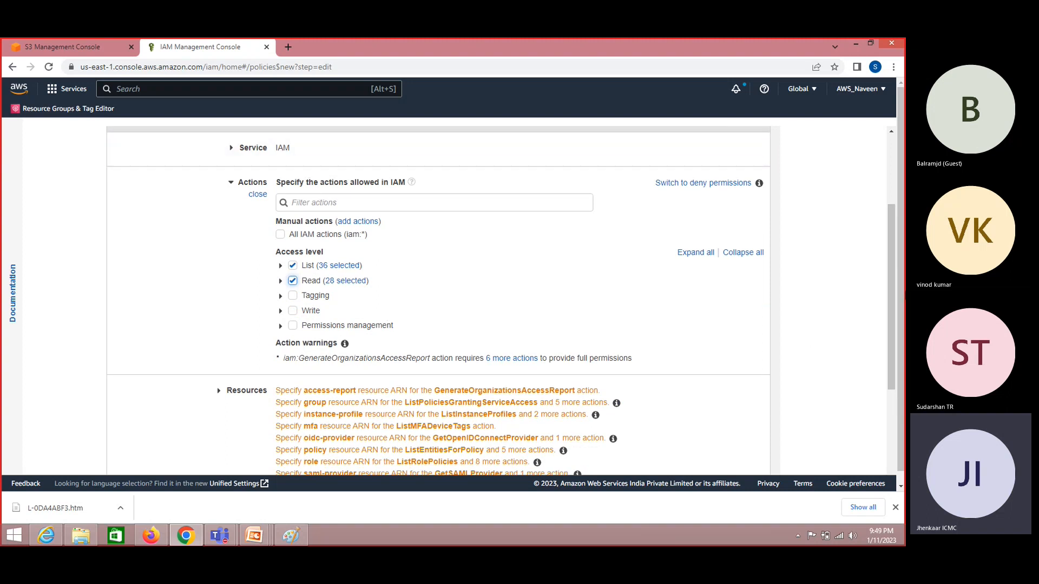
drag(890, 288, 890, 238)
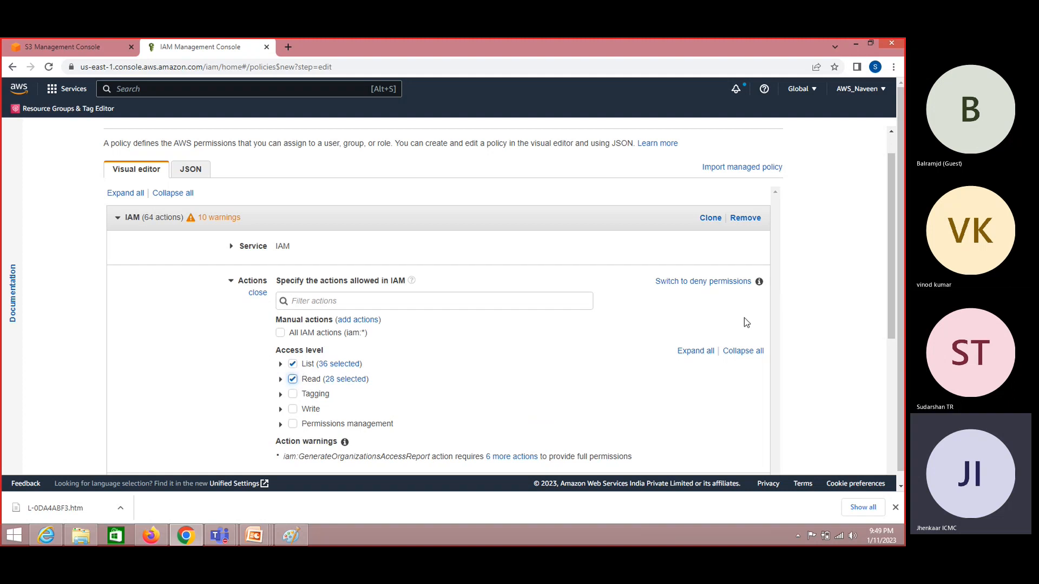
drag(889, 290, 889, 417)
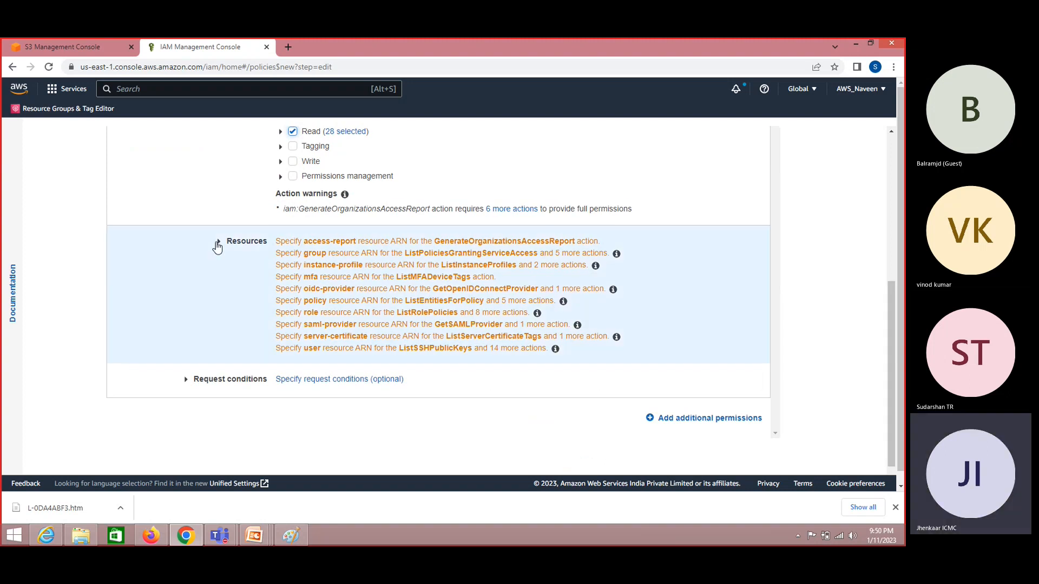
click(218, 244)
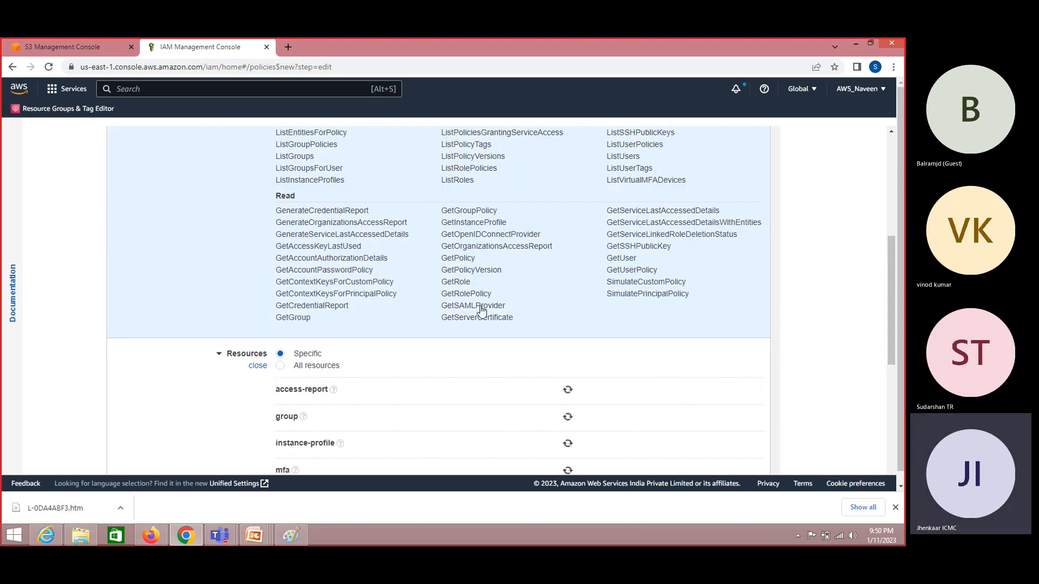
click(280, 366)
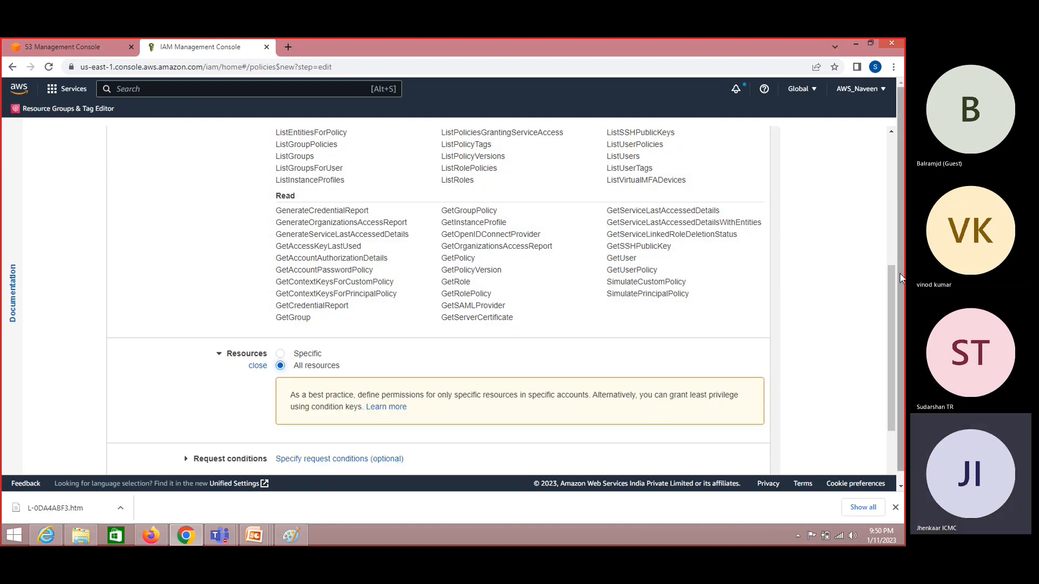
scroll(891, 307, down, 2)
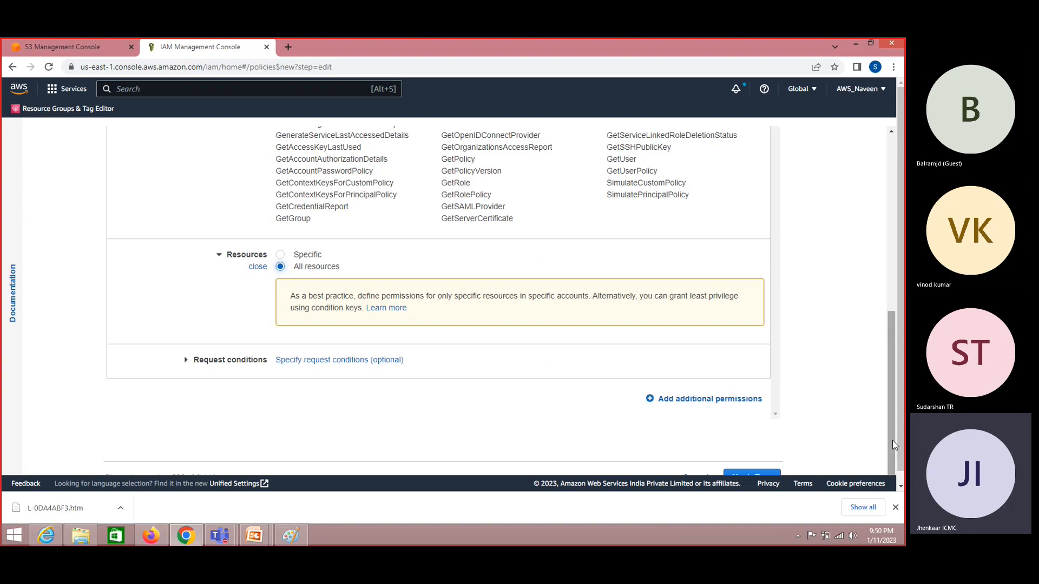
scroll(898, 471, down, 1)
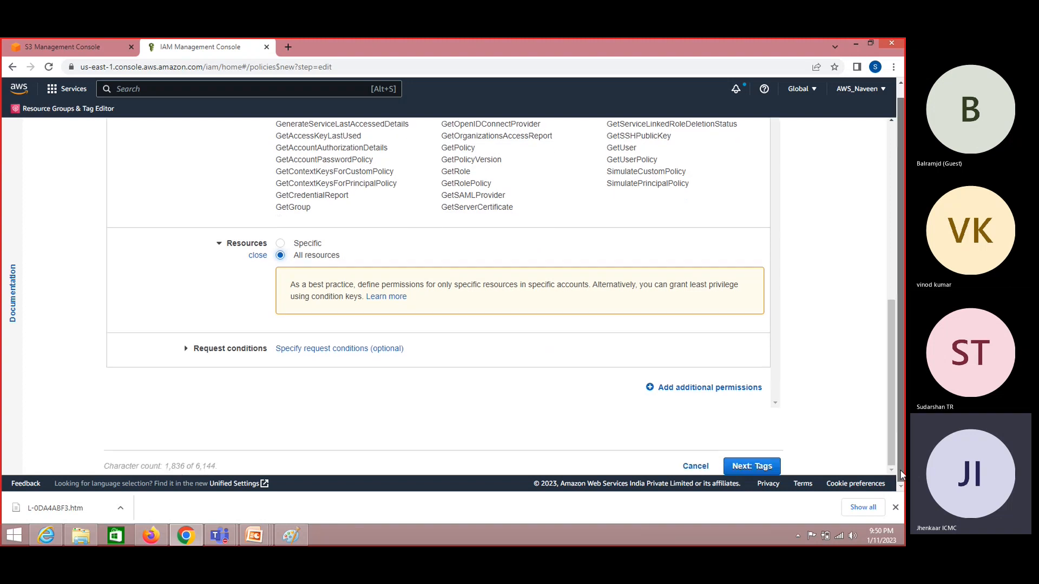
click(753, 466)
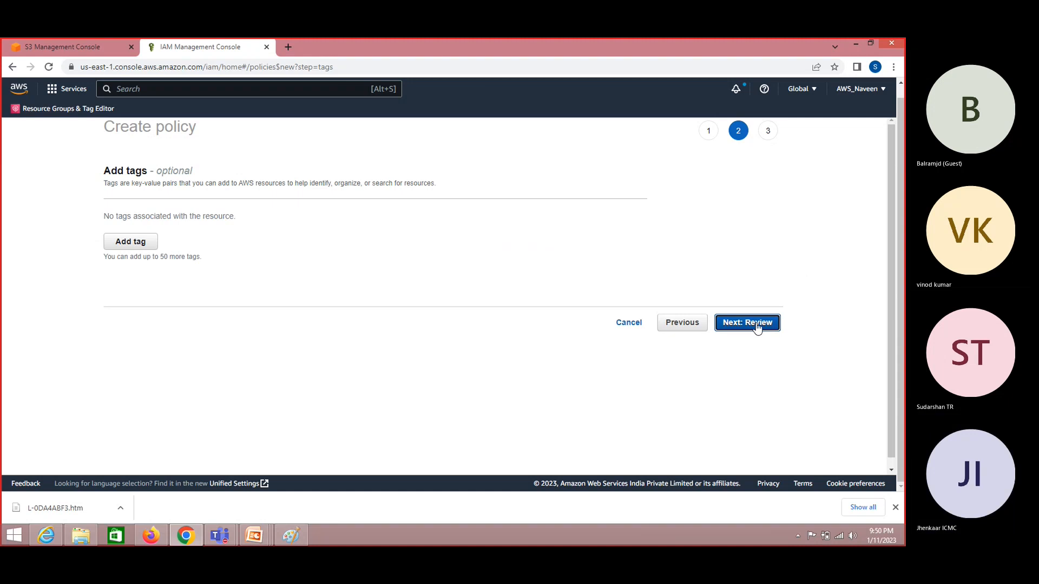
- Skip tags, name the policy 'policy1' on the review page, and create it
click(755, 324)
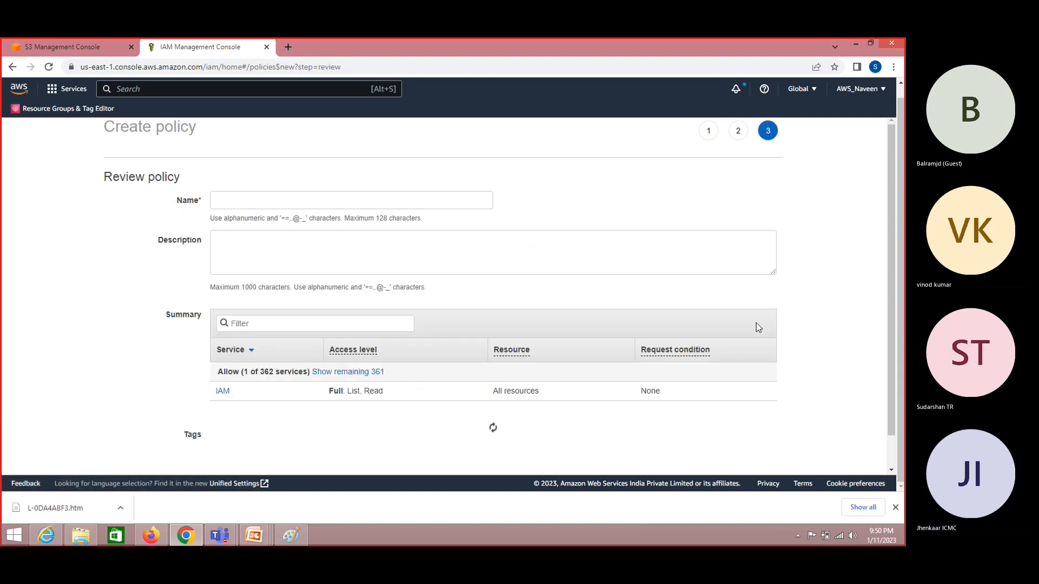
click(322, 194)
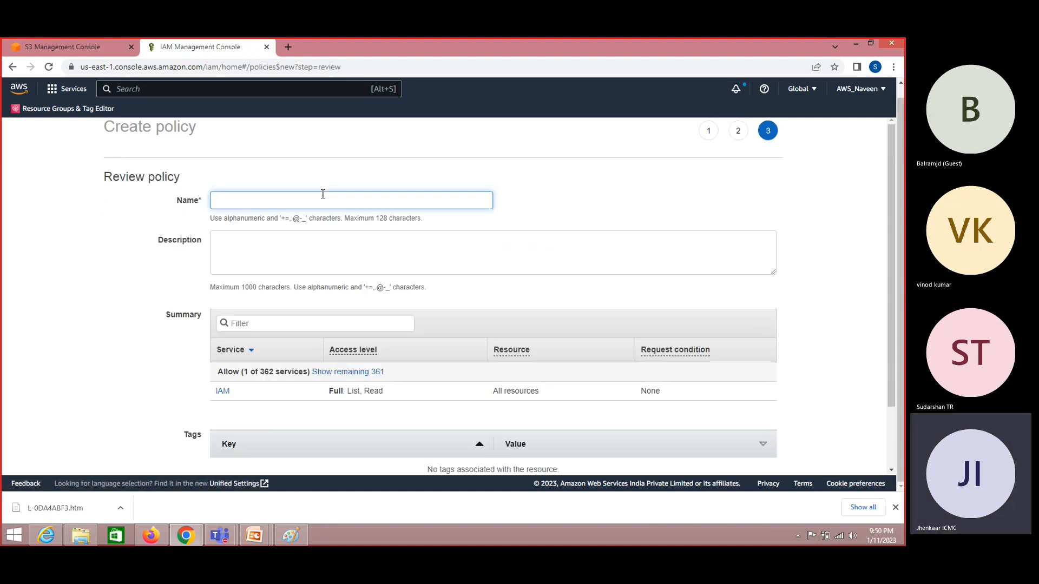
text(policy1)
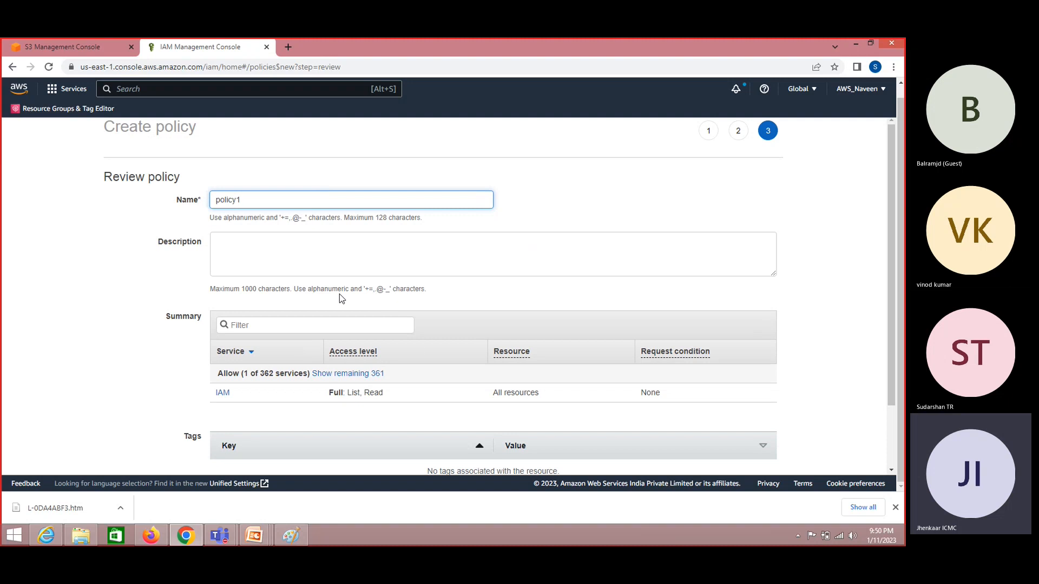
double_click(227, 198)
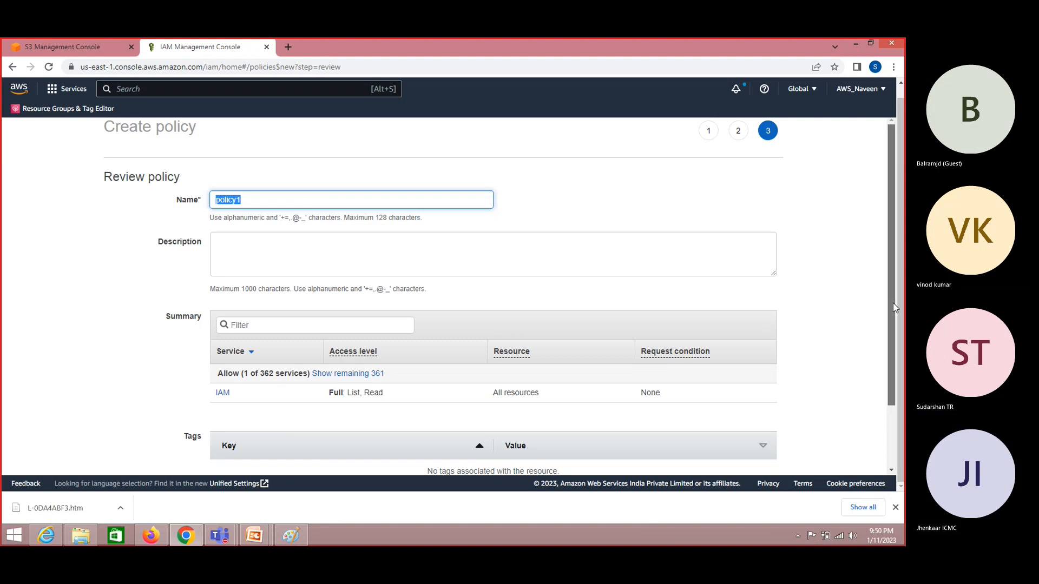
drag(893, 307, 892, 324)
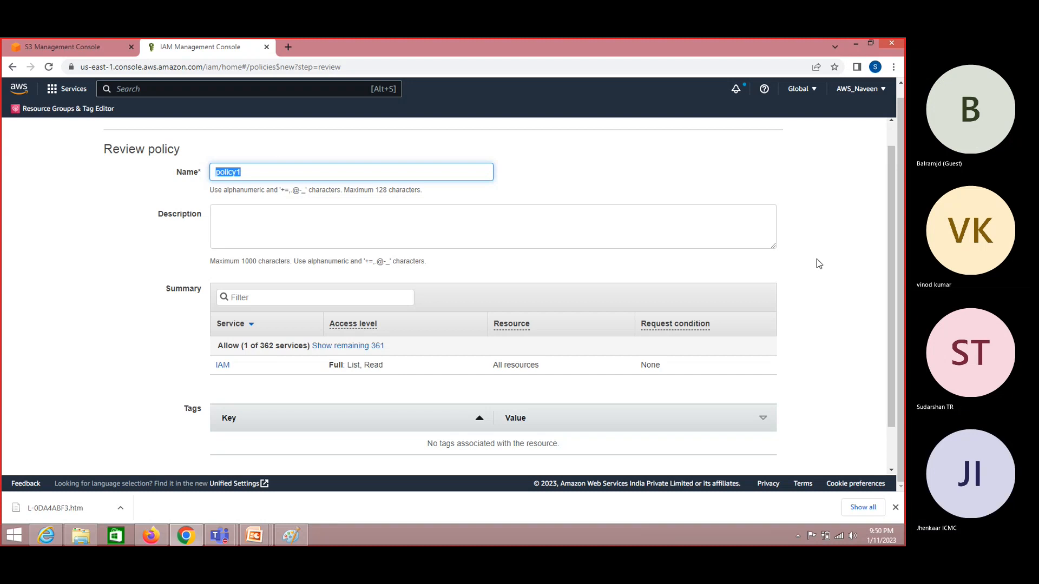
scroll(890, 348, down, 2)
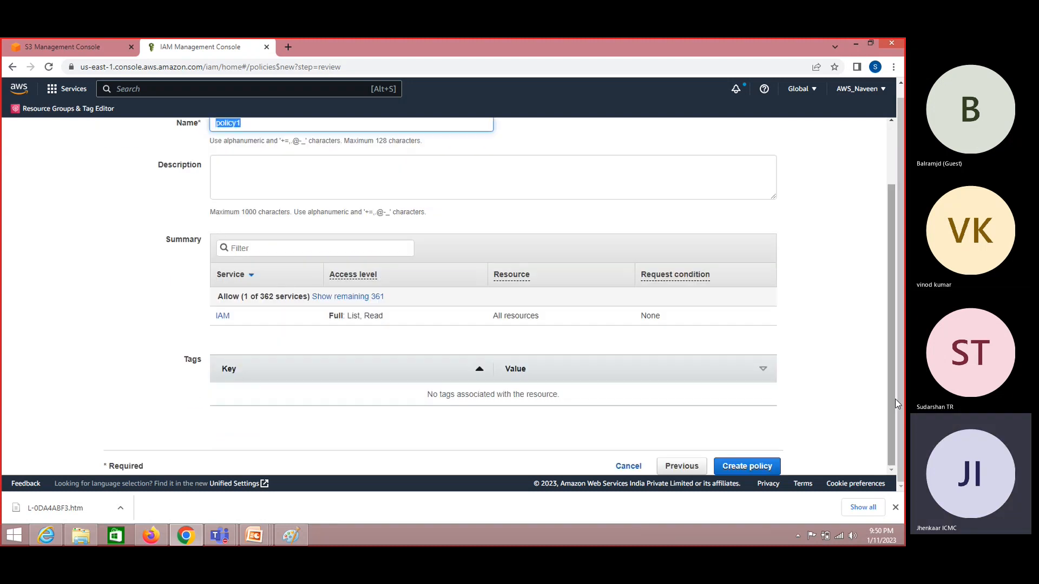
click(745, 469)
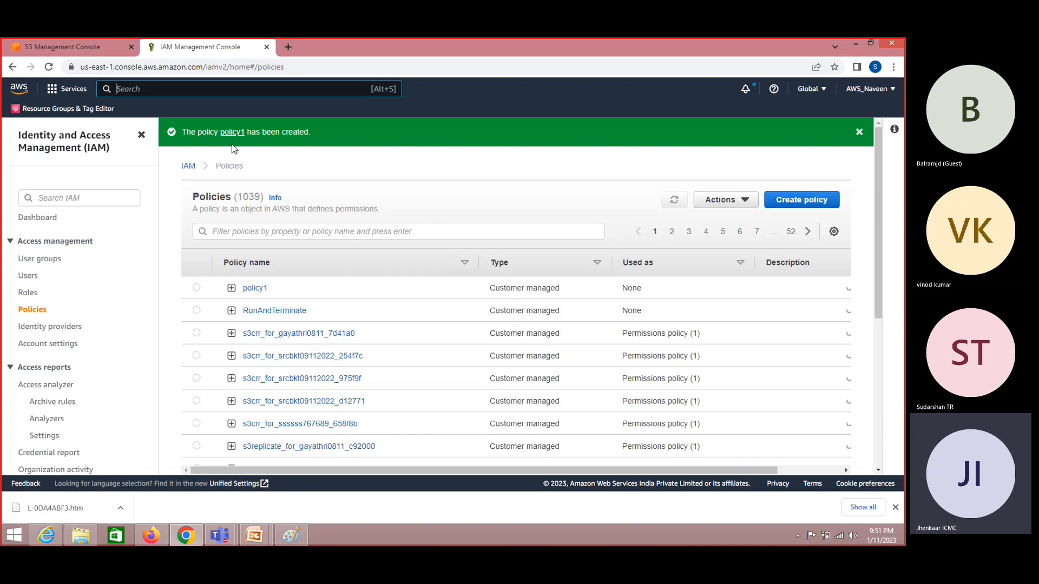
- Open the IAM Users list, with user1 in Dev-Group and user2 in QA-Group, in a new browser tab
right_click(28, 276)
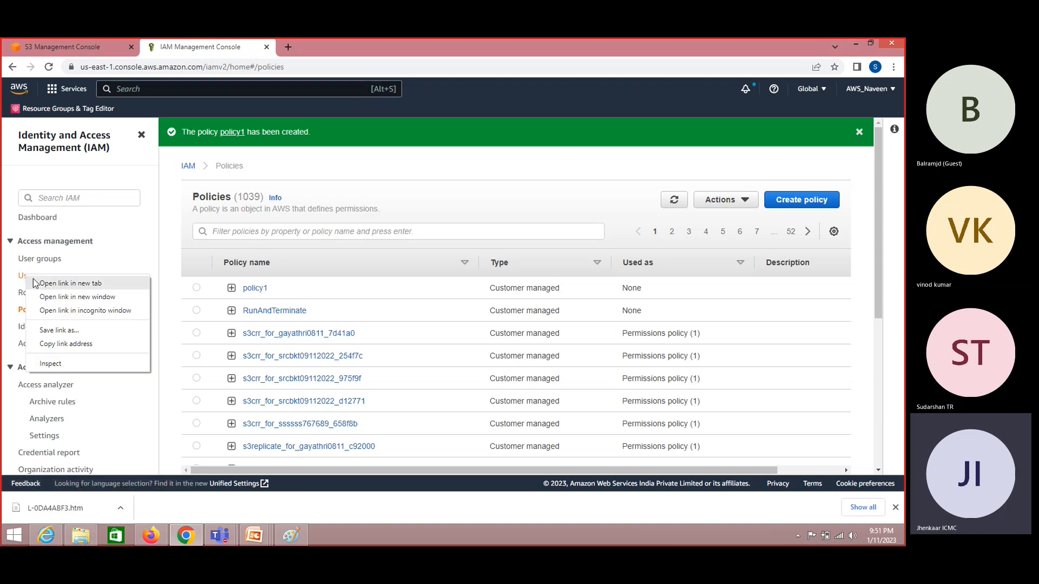
click(33, 283)
click(348, 48)
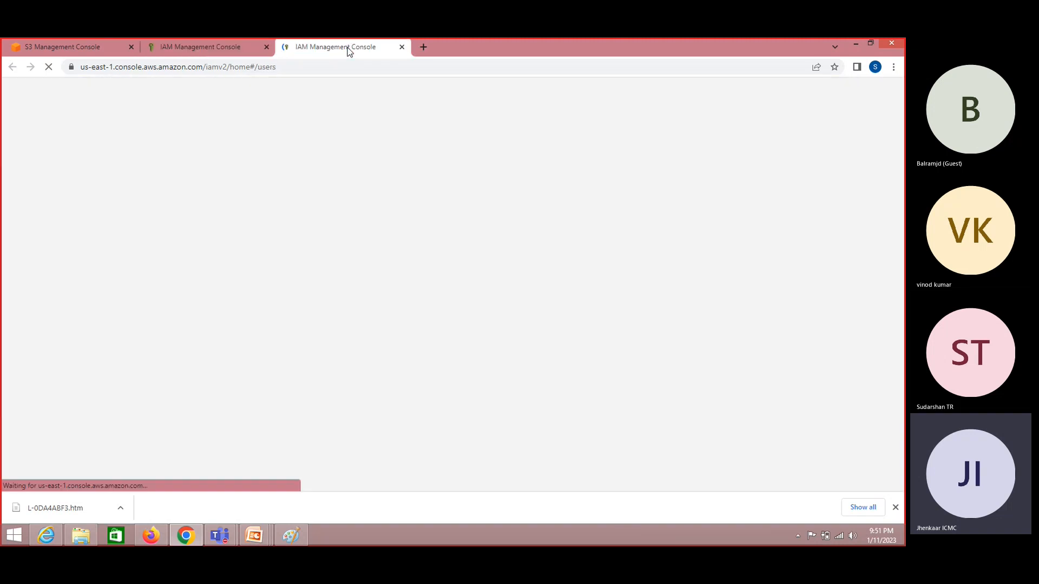
click(231, 49)
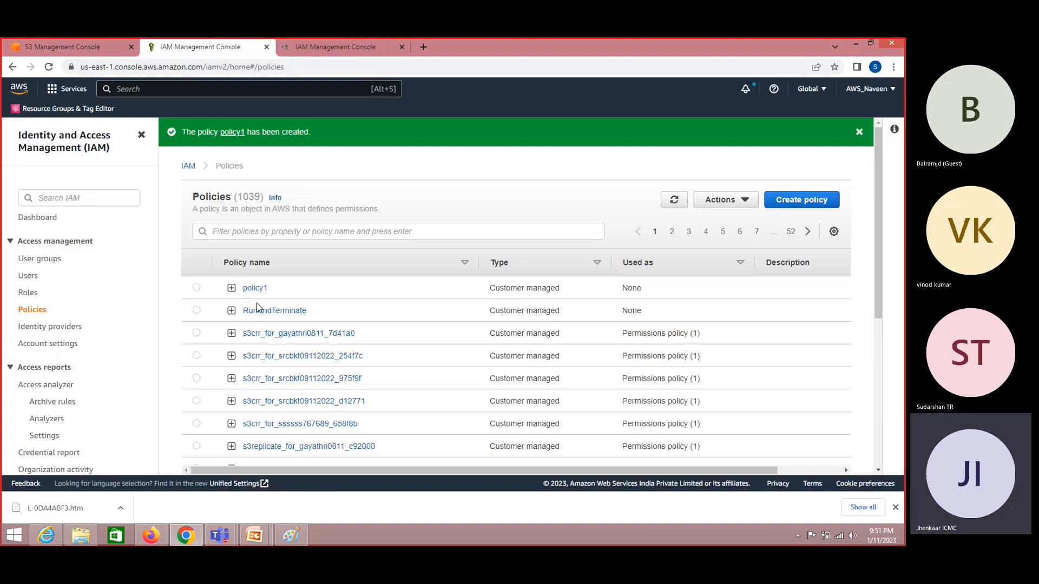
mouse_move(341, 41)
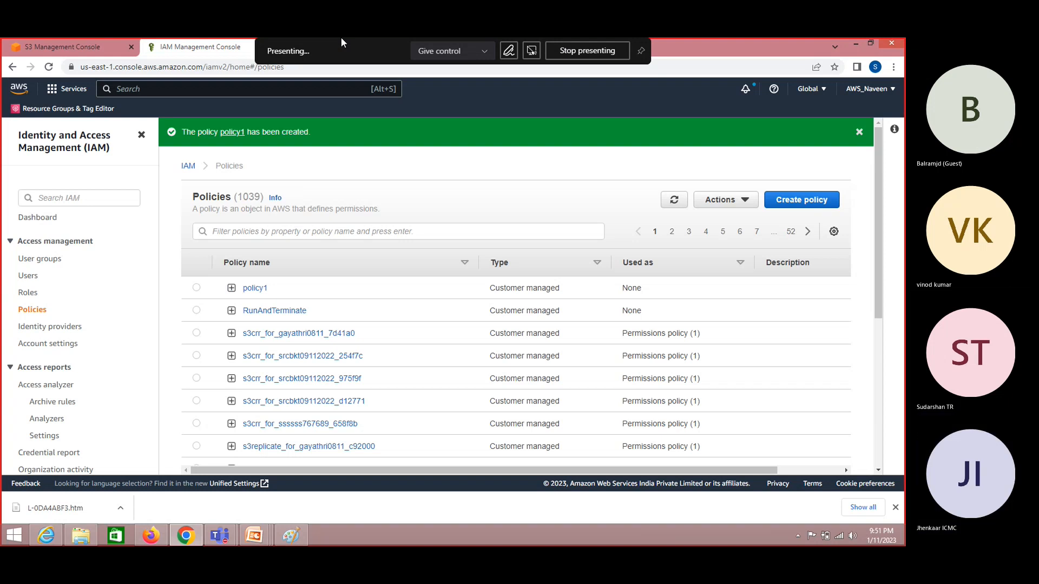
click(344, 46)
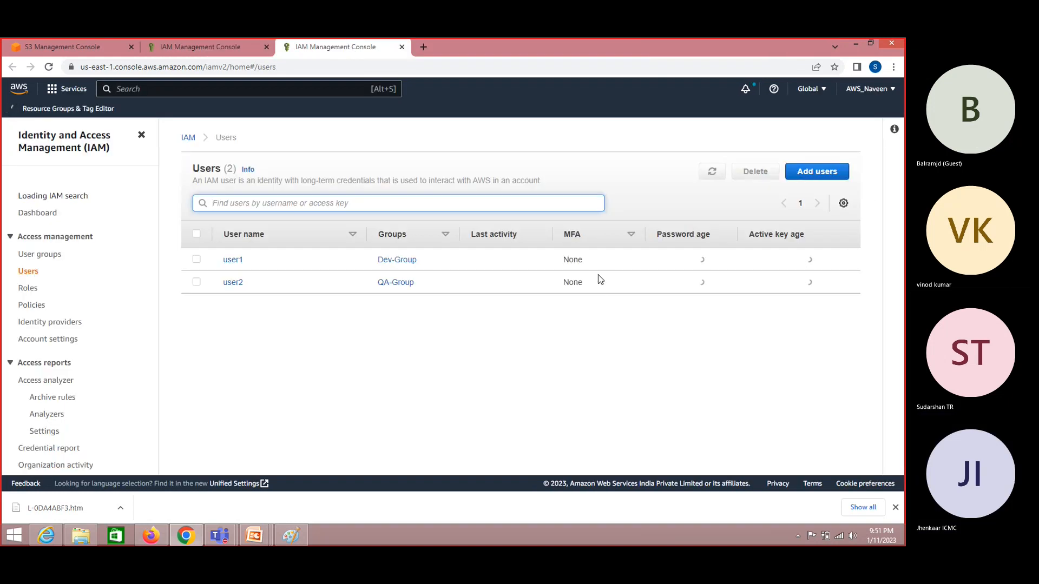
- Start adding a new user named user3 with console password access
click(825, 172)
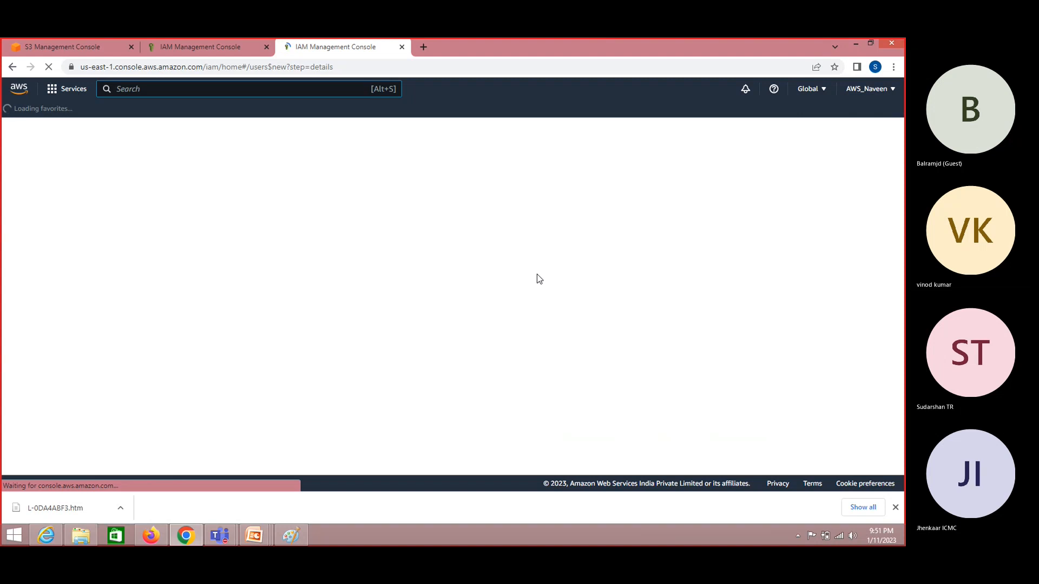
click(402, 221)
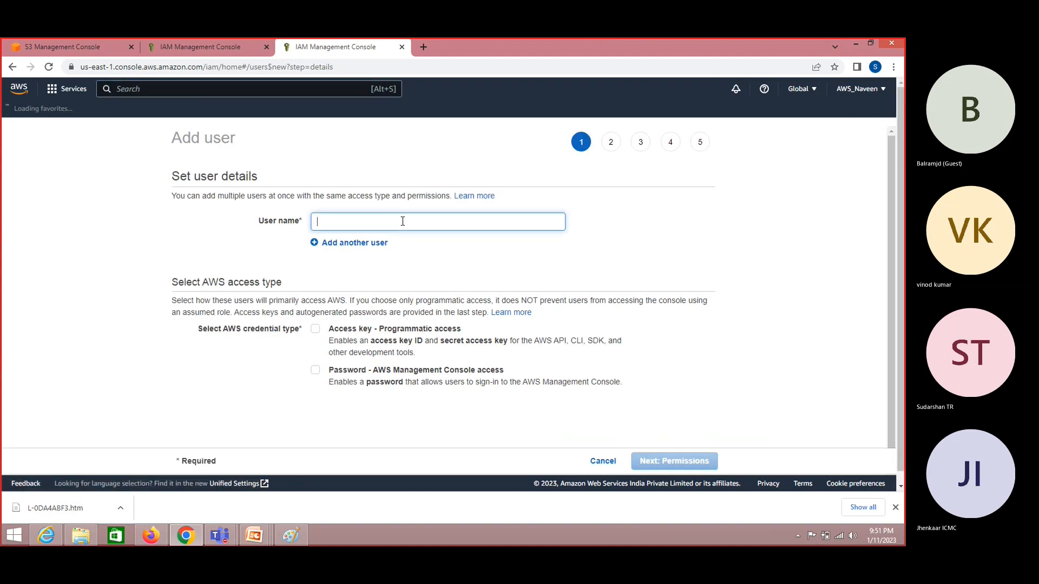
text(user3)
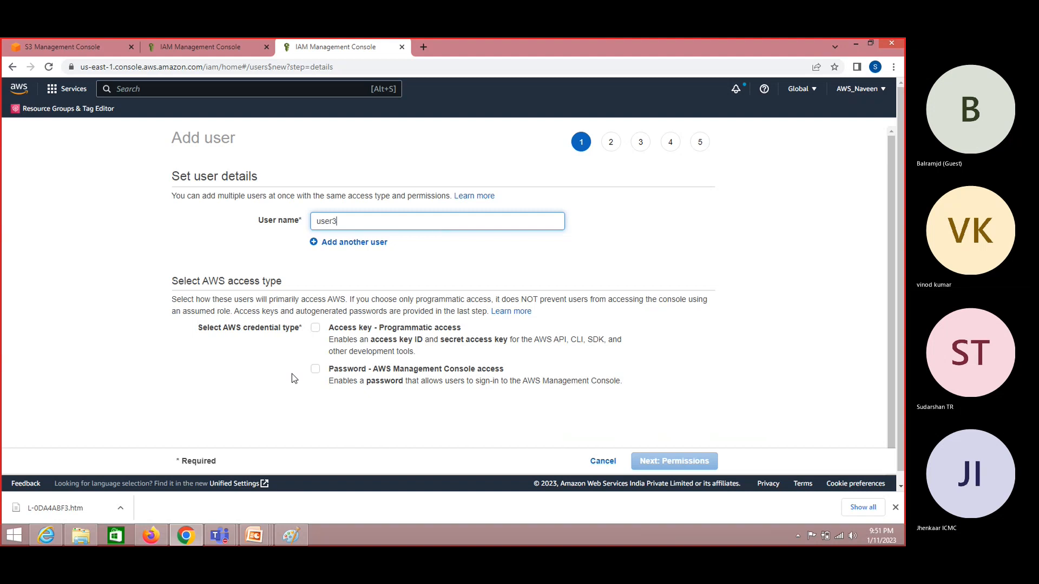
click(315, 370)
scroll(378, 389, down, 1)
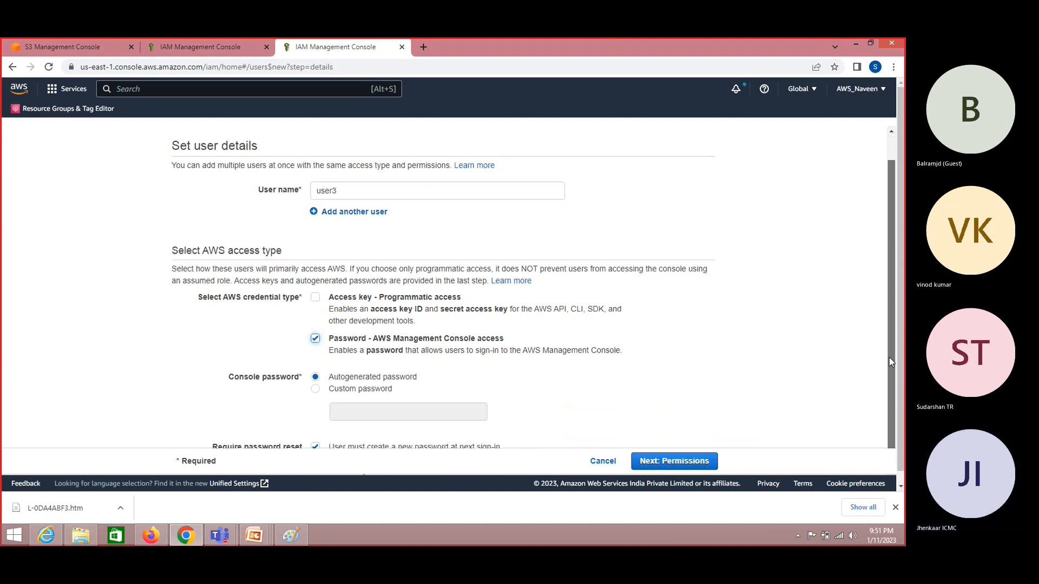
- Give user3 a custom password with no reset required at sign-in, then continue to permissions
click(341, 370)
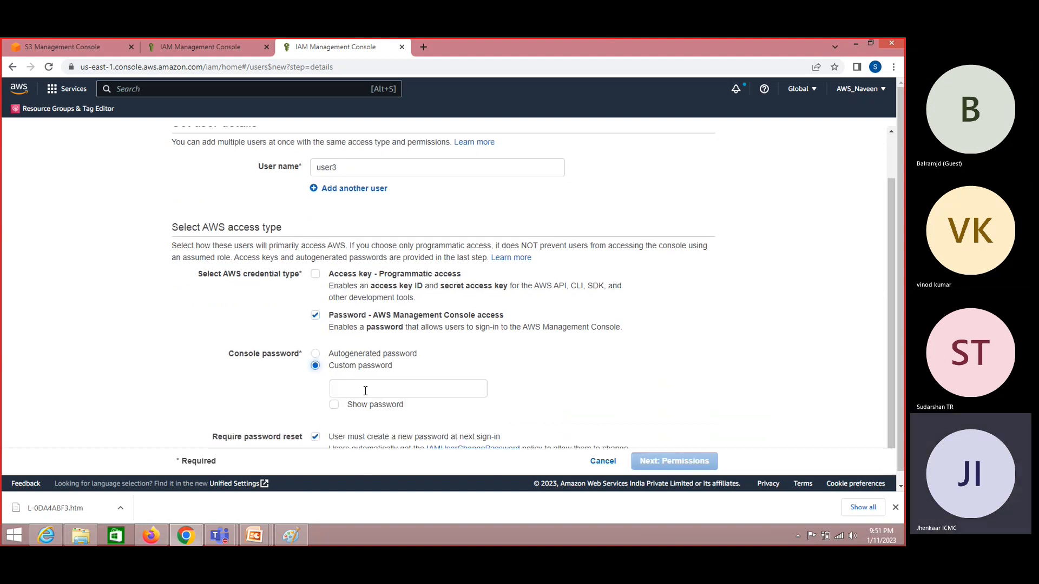
click(365, 390)
text(Adm)
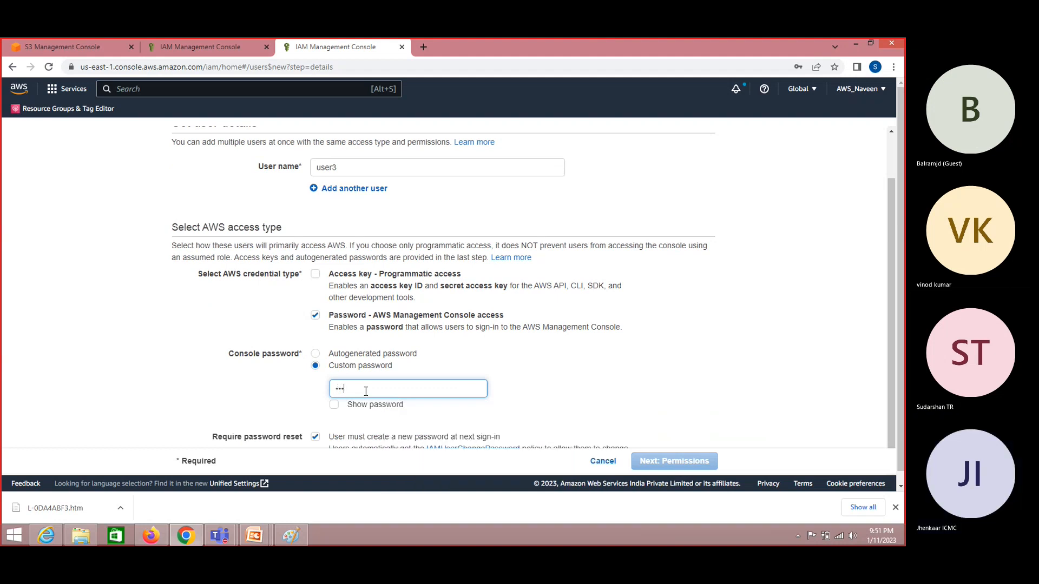
text(••••••)
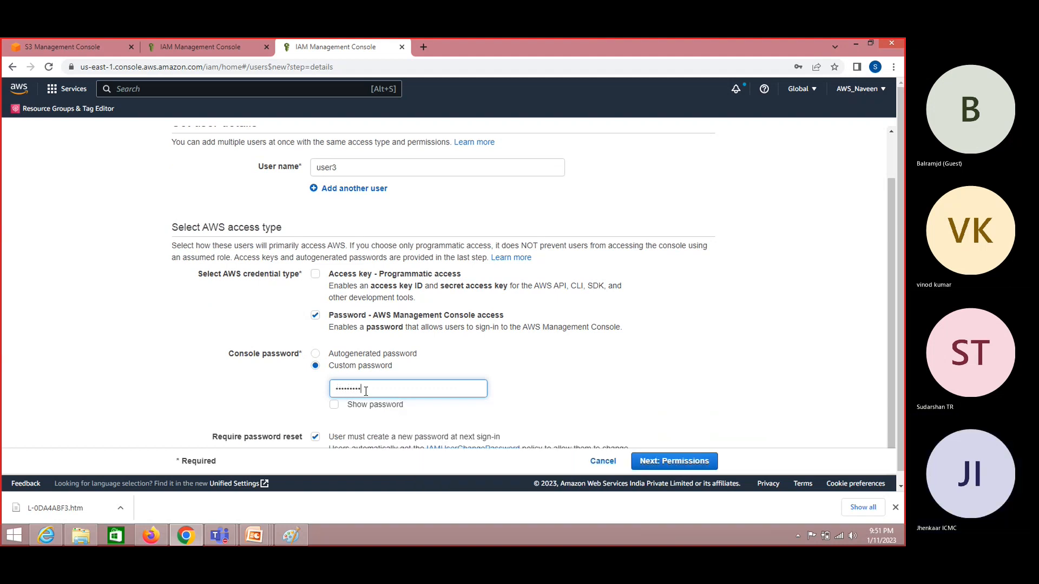
click(333, 405)
drag(894, 316, 894, 362)
click(315, 424)
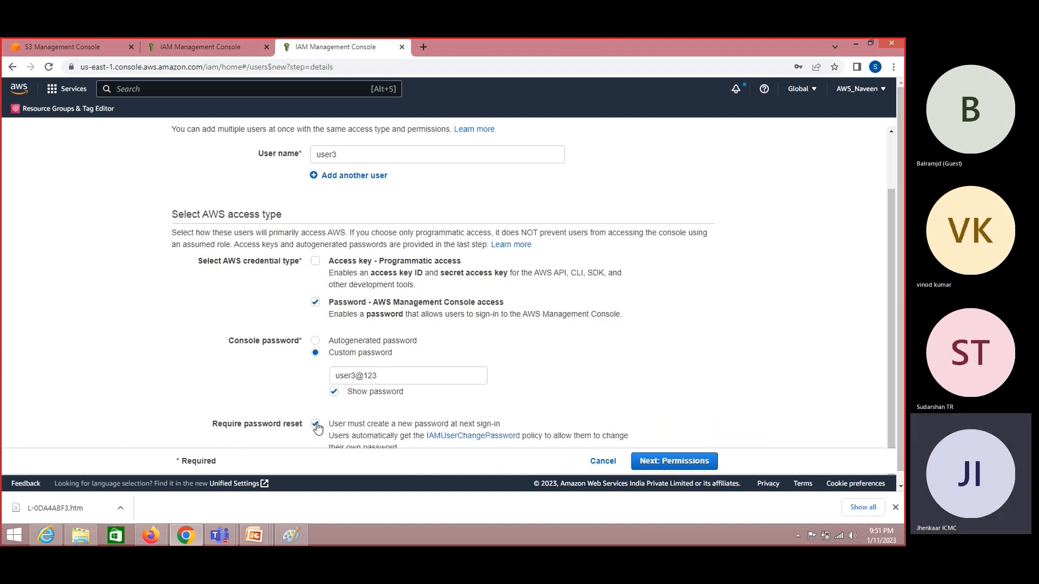
click(703, 462)
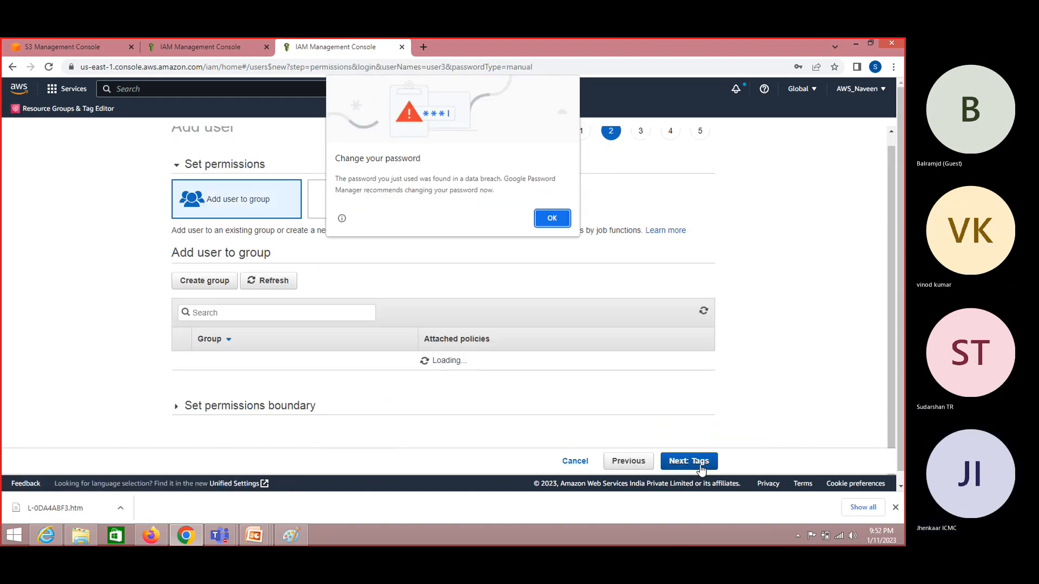
- Dismiss the breach warning, save the password in the browser, and choose Attach existing policies directly
click(551, 218)
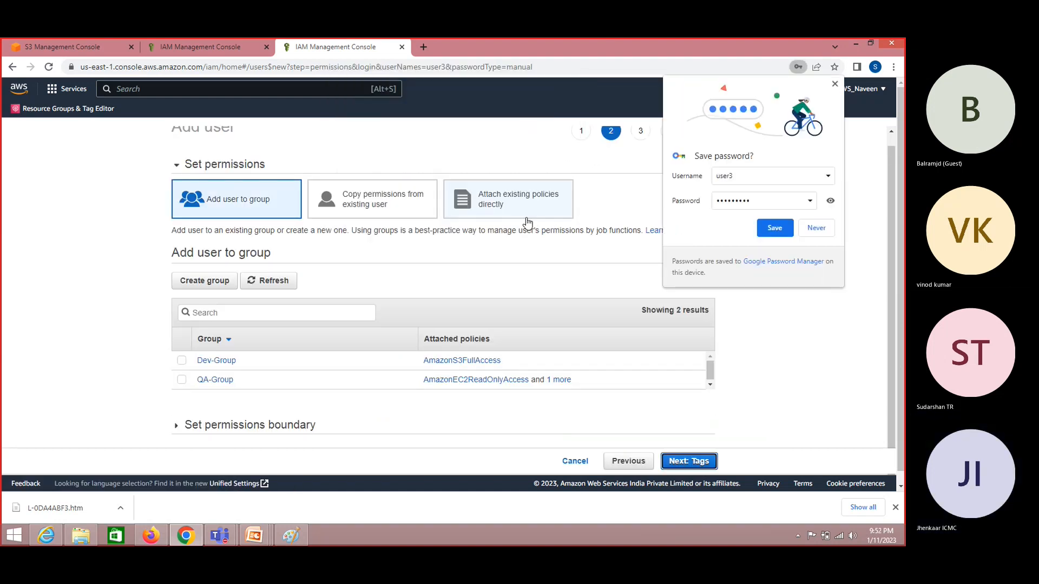
click(775, 228)
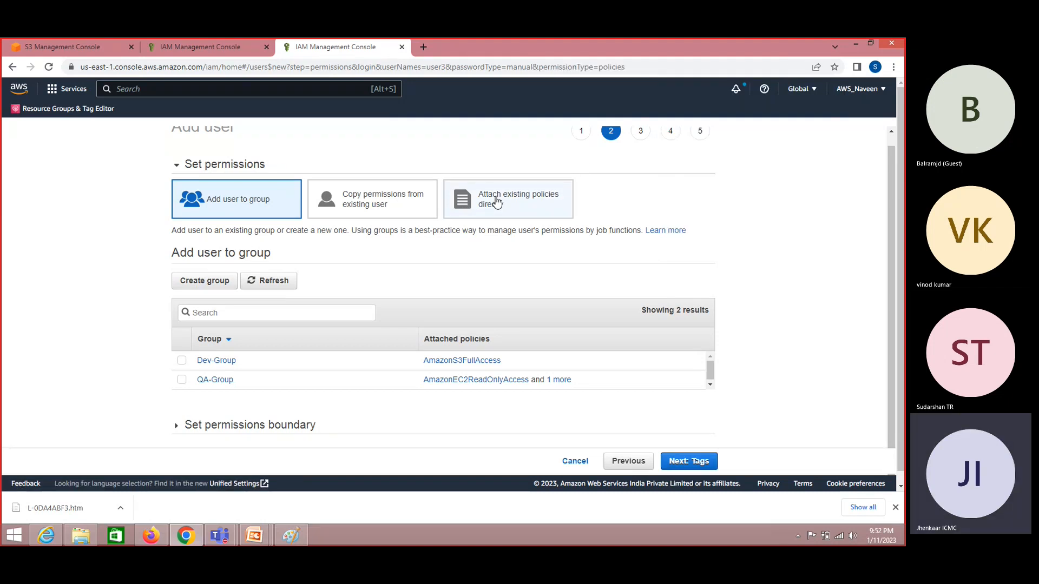
click(535, 205)
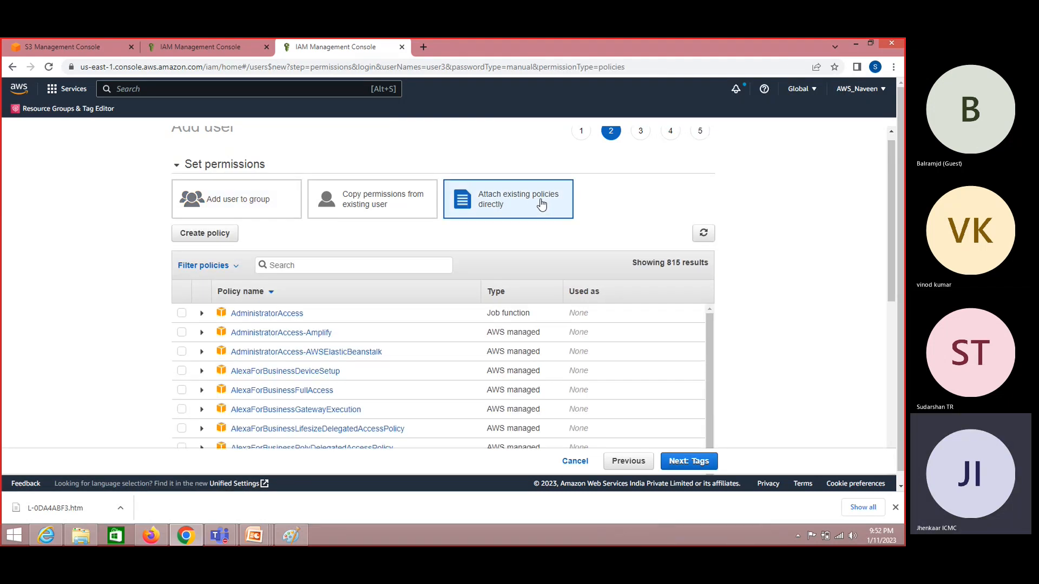
- Search the policy list for 'policy', checking the customer policy names in another tab
click(334, 268)
text(myp)
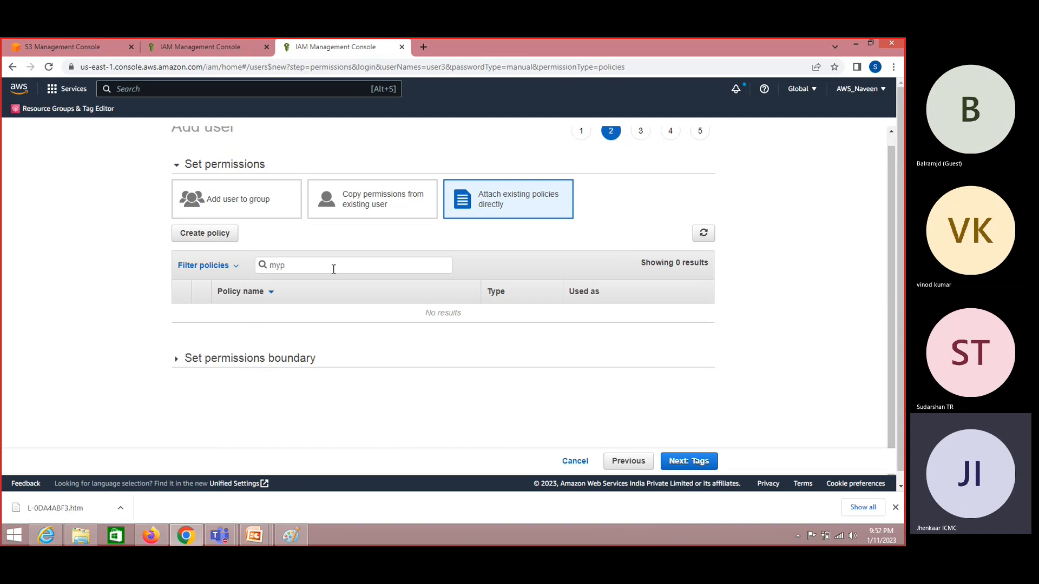
key(BackSpace)
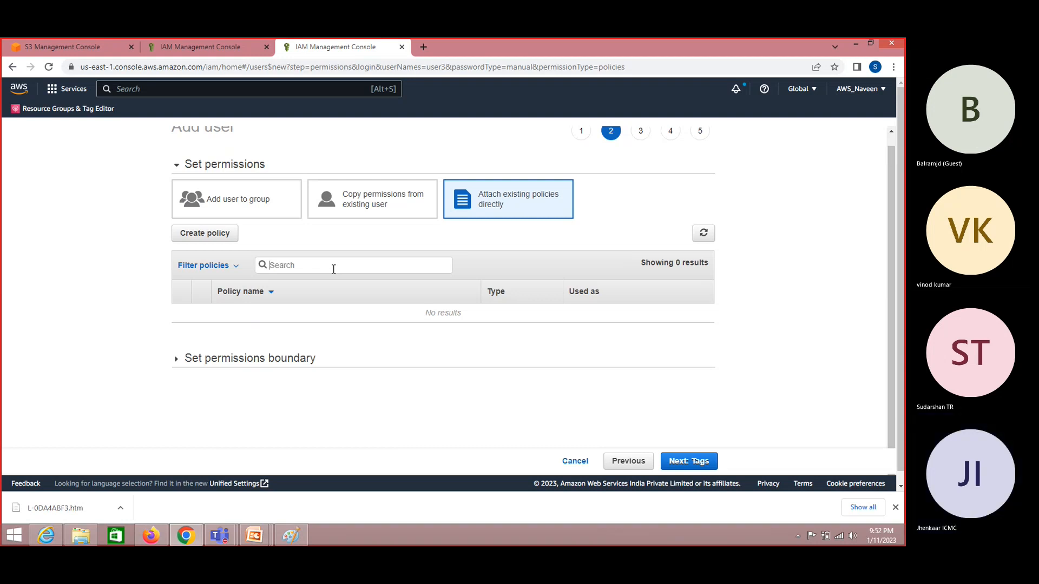
text(My)
key(BackSpace)
key(BackSpace)
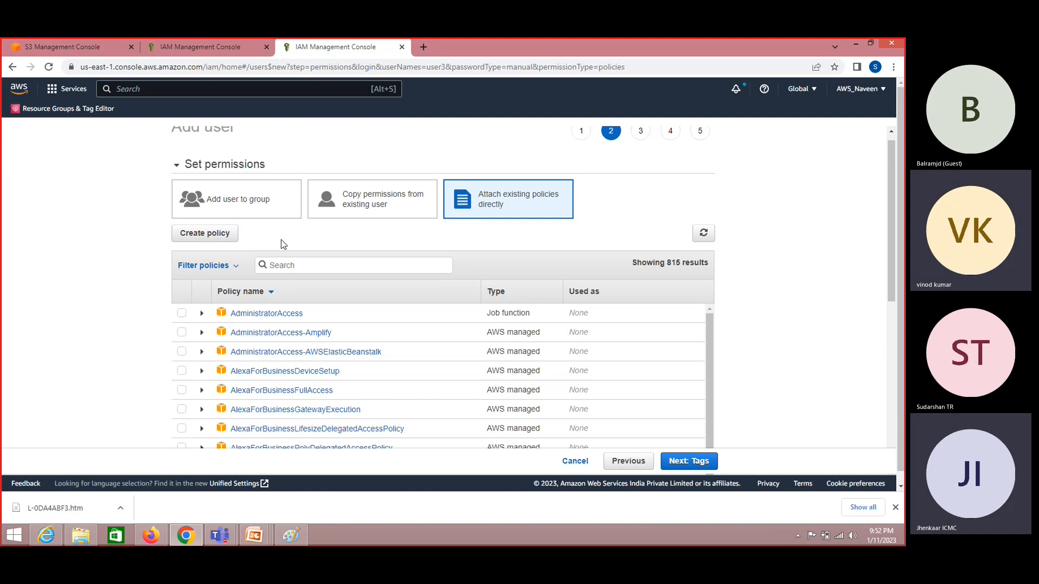
text(P)
key(BackSpace)
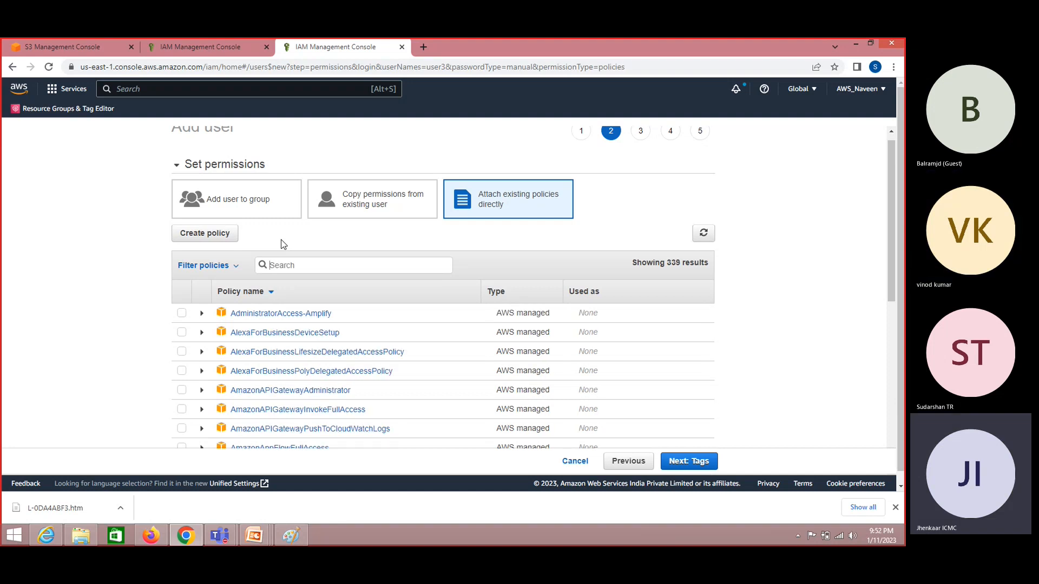
text(My)
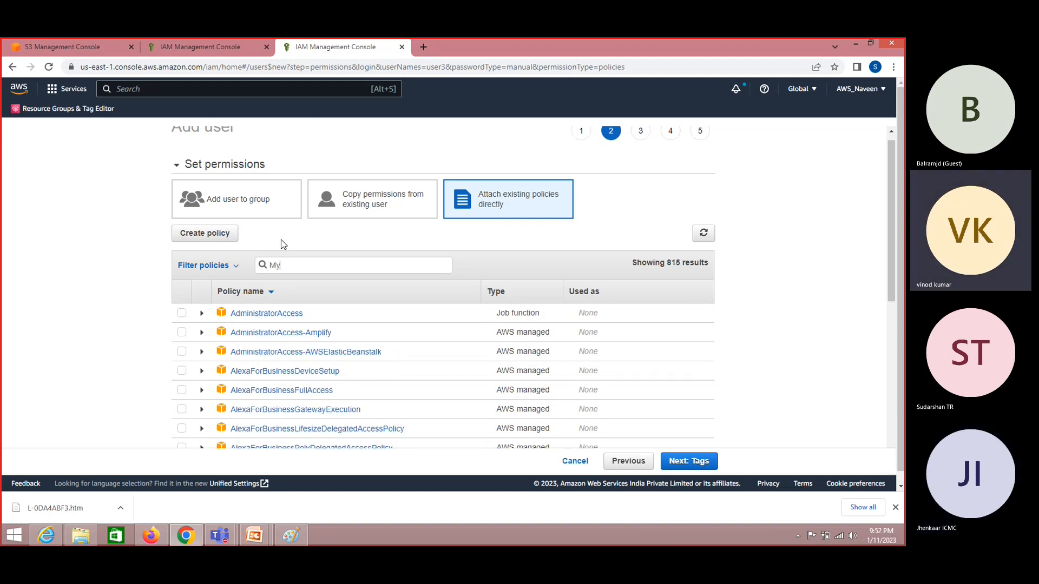
click(192, 45)
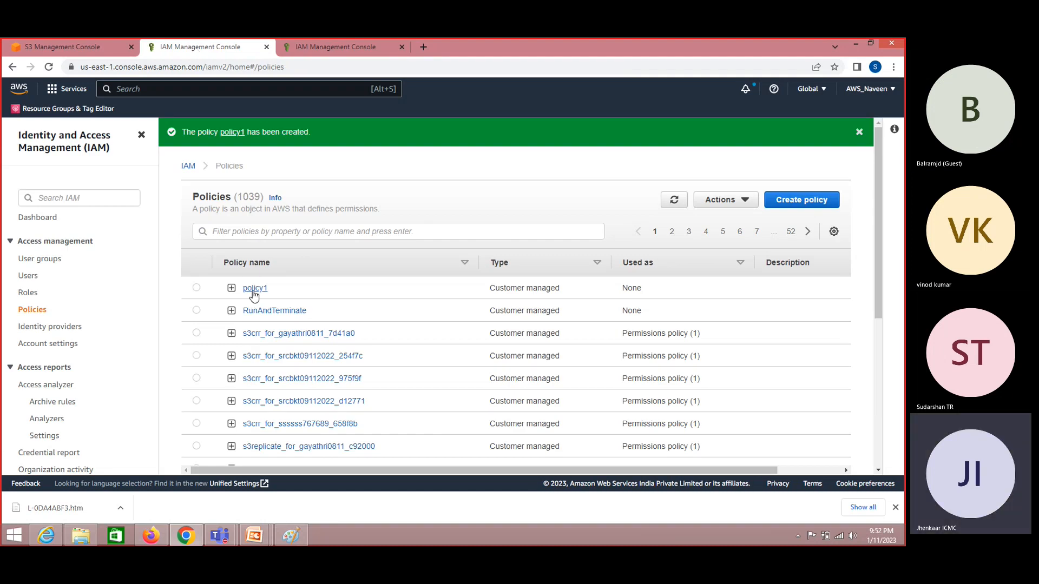
click(354, 43)
key(BackSpace)
key(BackSpace)
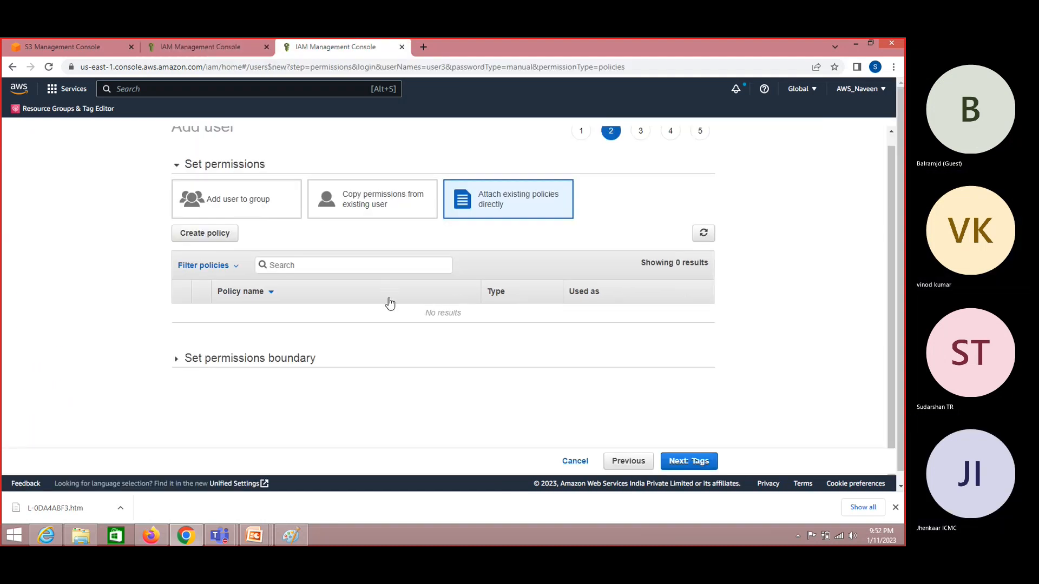
text(pol)
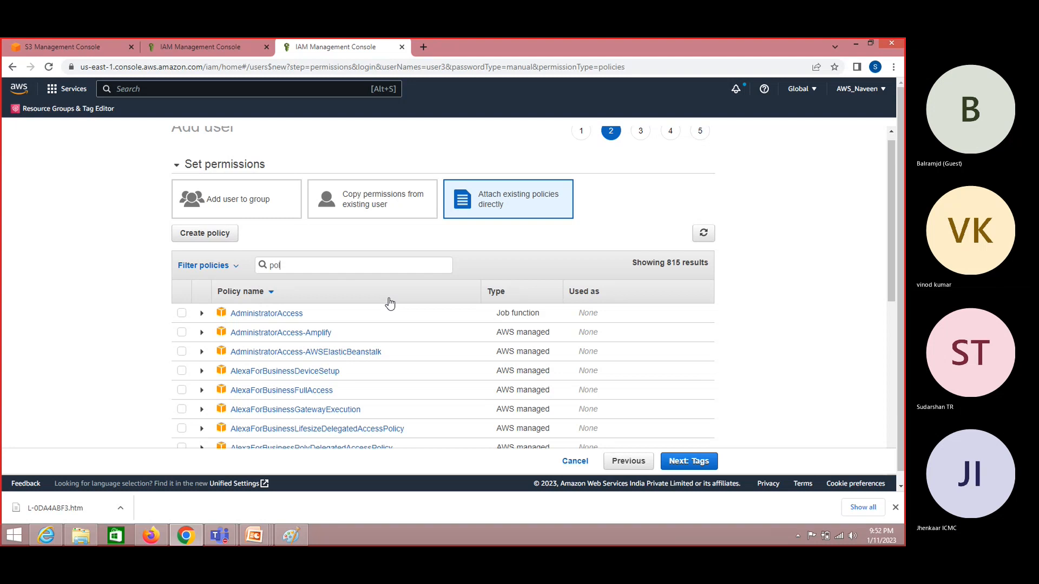
text(ic)
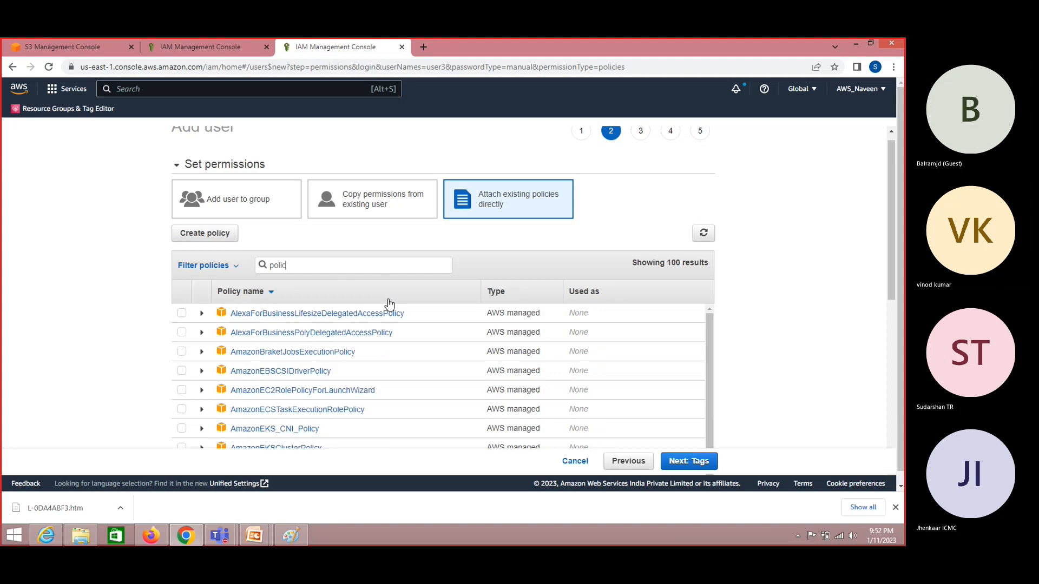
text(y1)
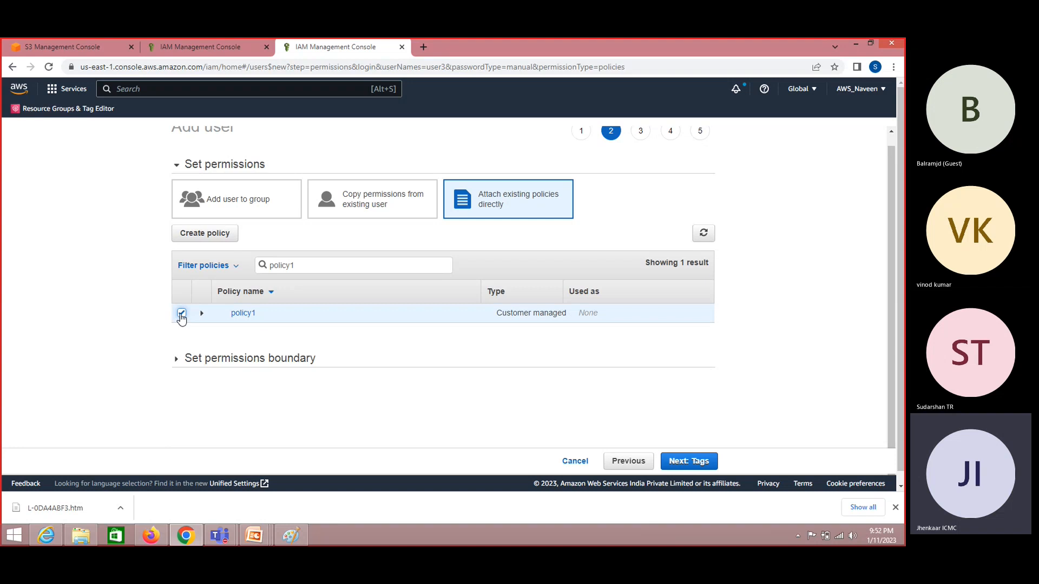
- Search for 'ec2', then for 'policy1', and tick policy1 for user3
click(182, 314)
drag(306, 267, 156, 262)
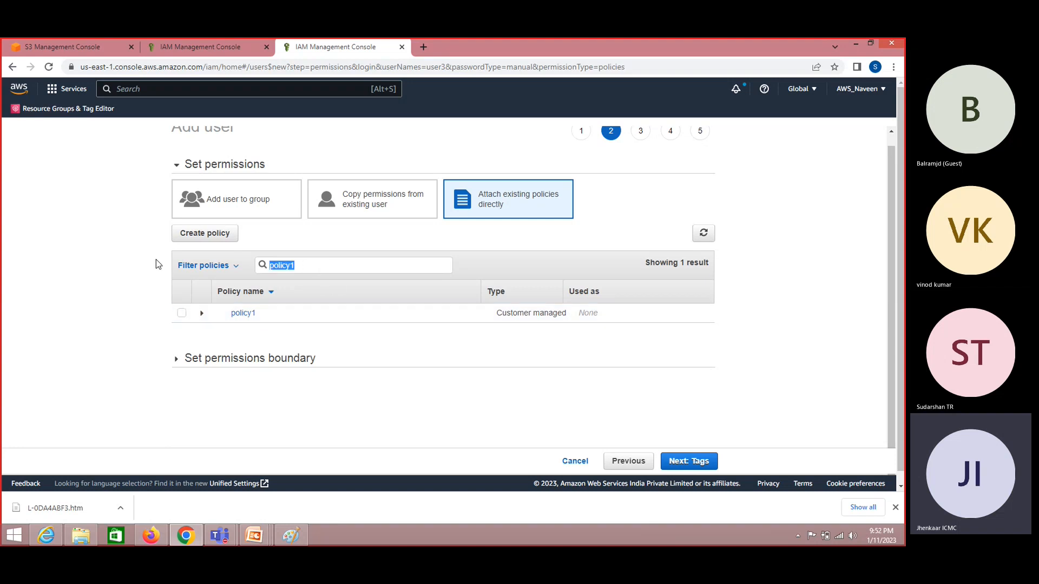
key(BackSpace)
text(ec2)
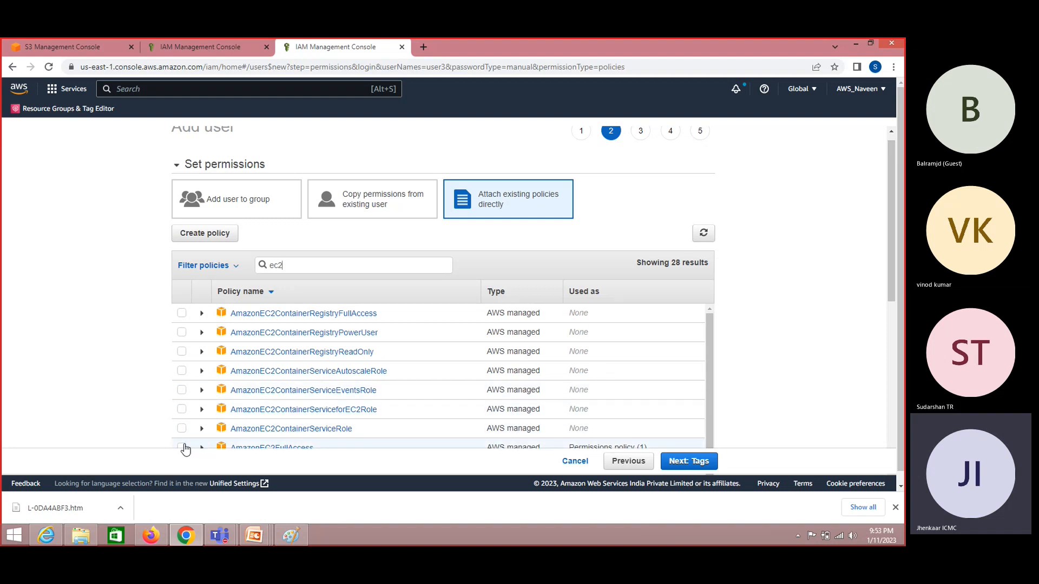
key(BackSpace)
key(BackSpace)
key(BackSpace)
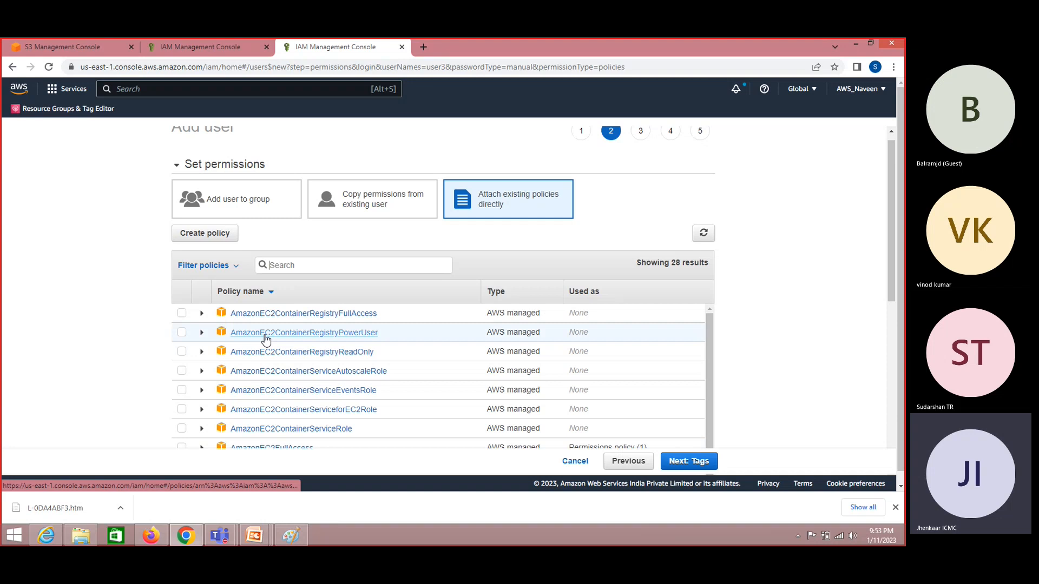
text(policy)
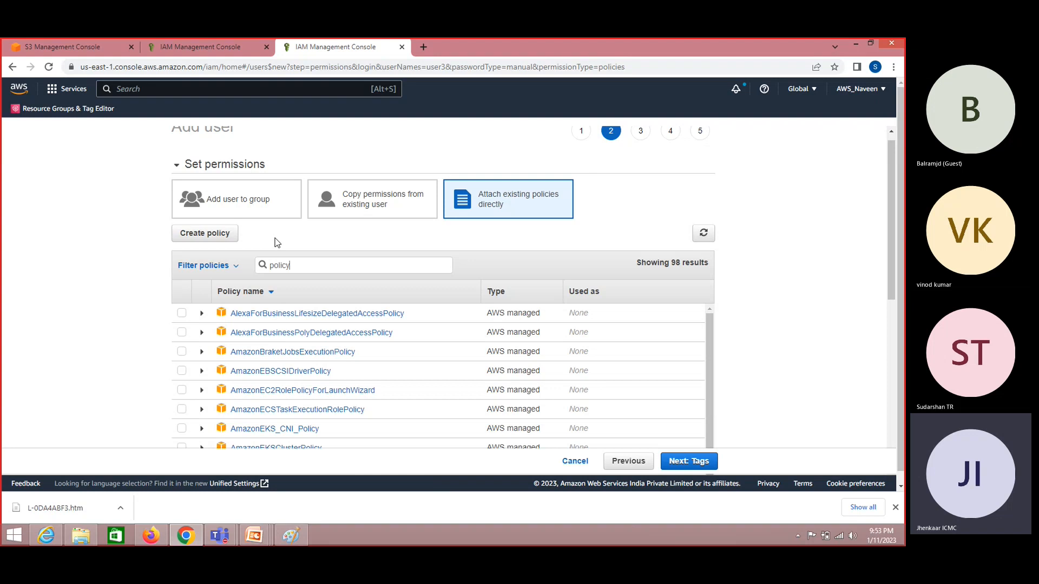
text(1)
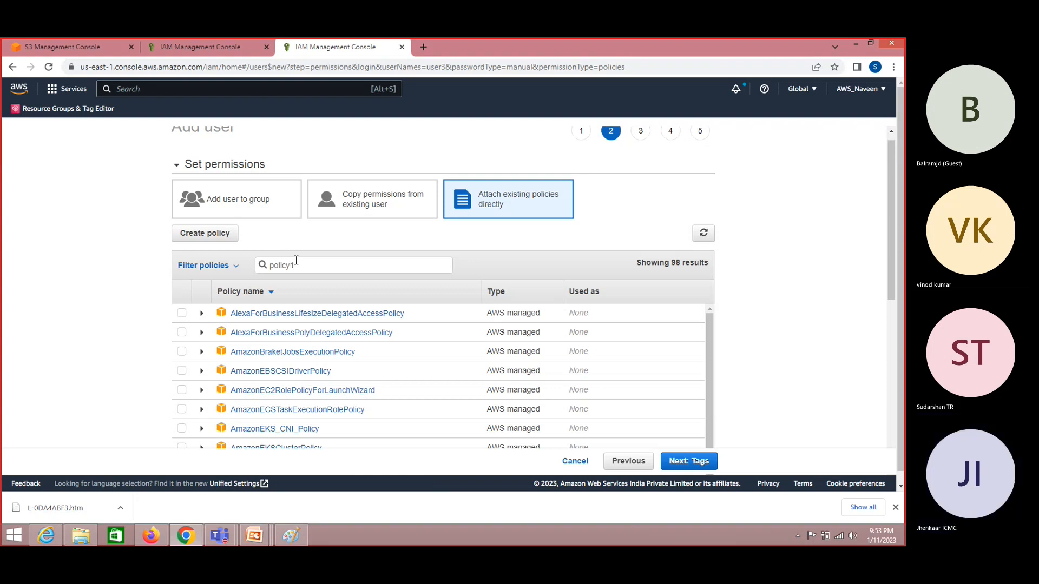
click(181, 315)
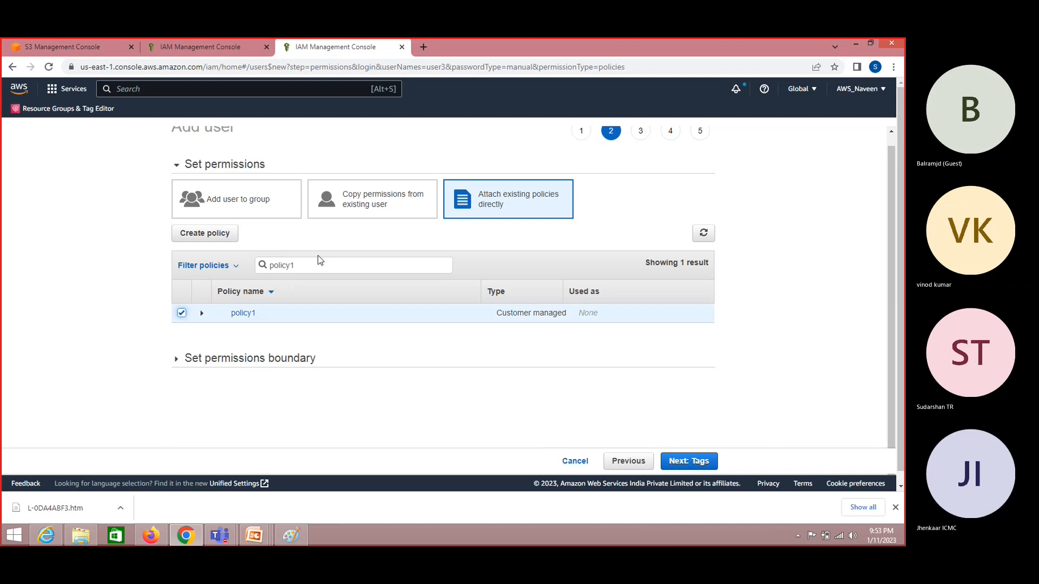
- Clear the search, tick then untick AdministratorAccess, and move on to the tags step
double_click(284, 267)
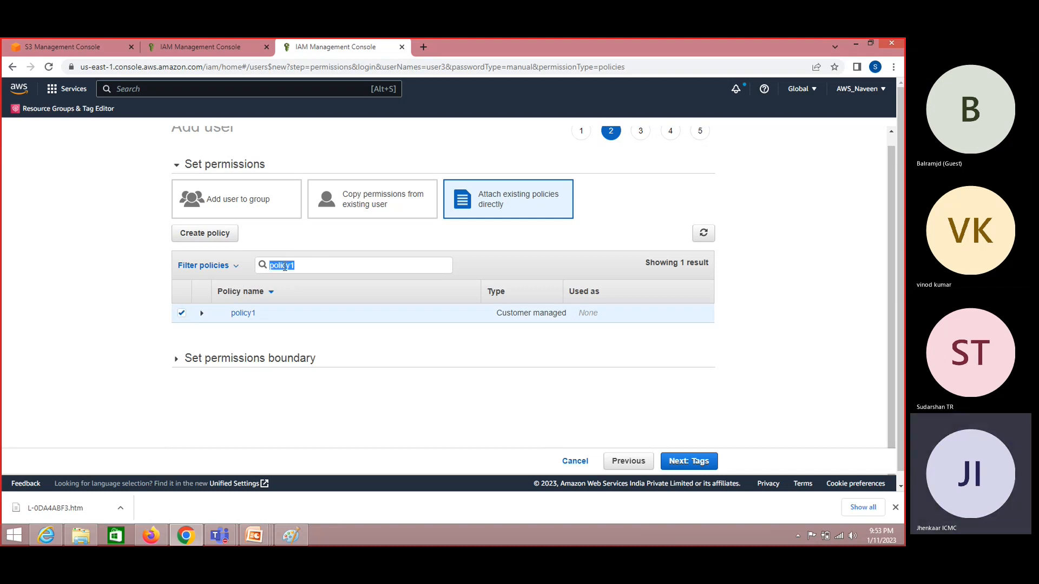
key(BackSpace)
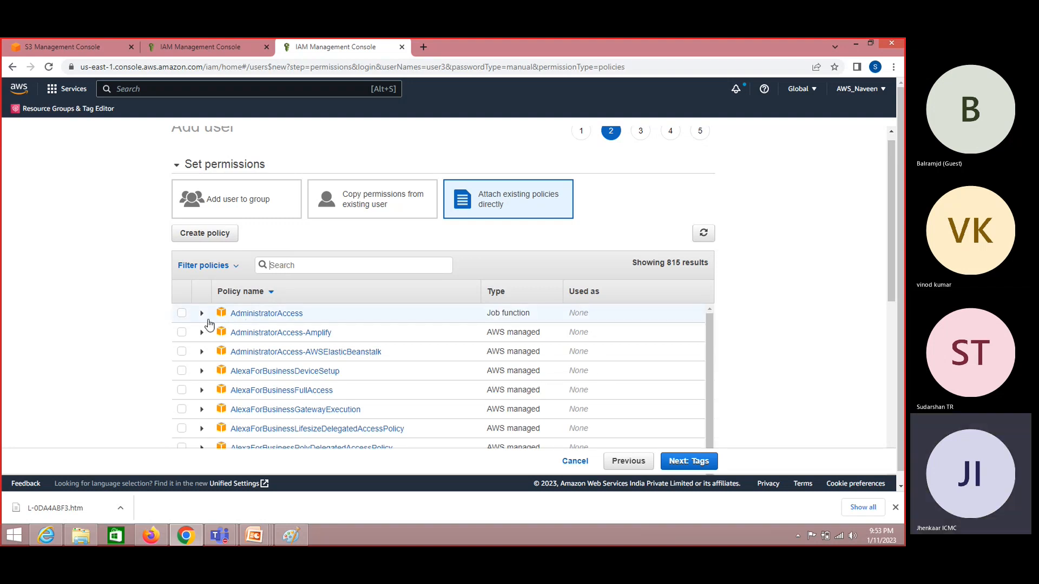
click(182, 314)
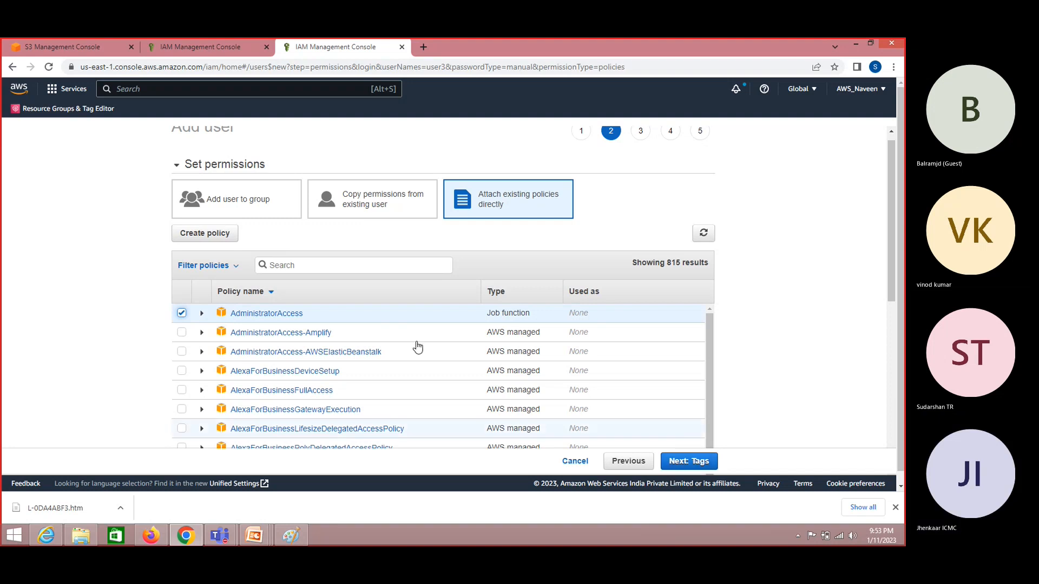
click(182, 314)
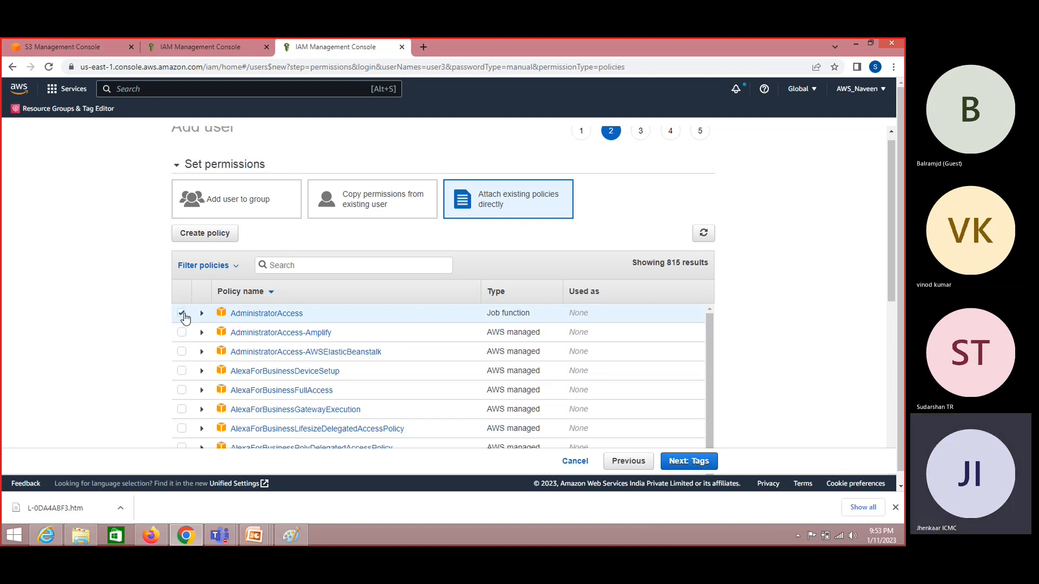
click(700, 462)
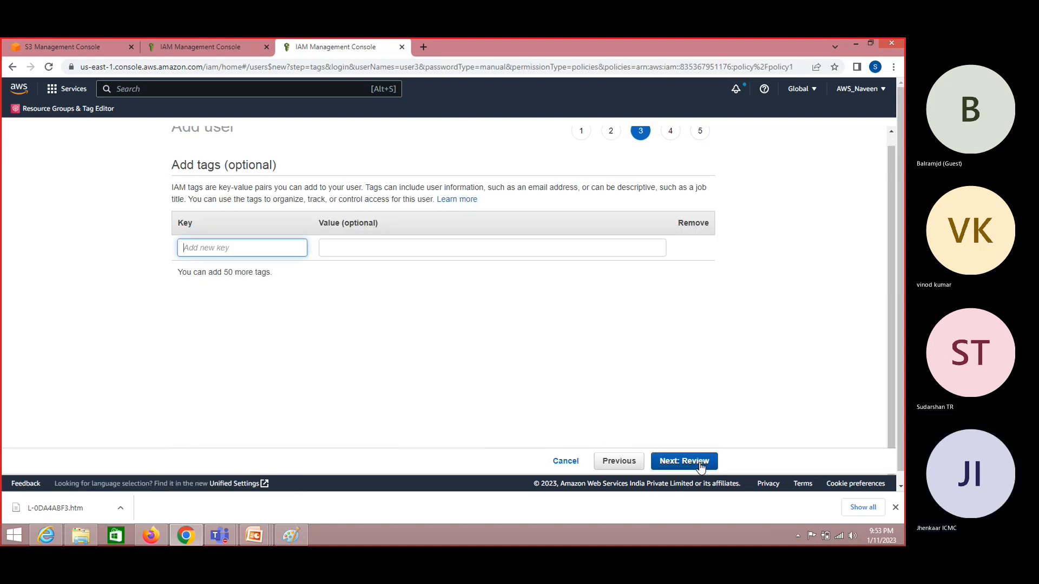
- Review and create user3 with policy1 attached, then copy the console sign-in link address
click(700, 463)
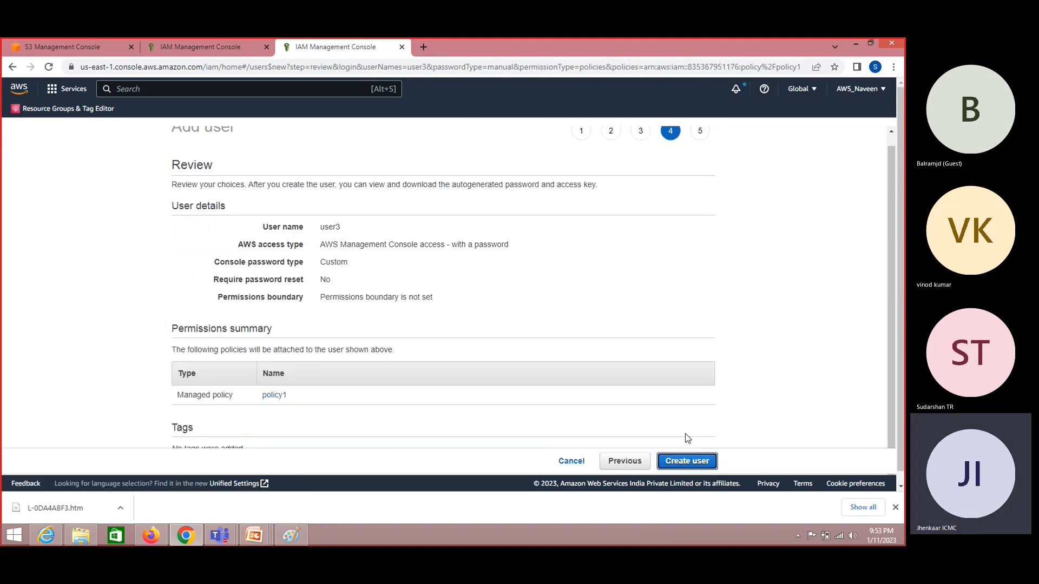
click(686, 462)
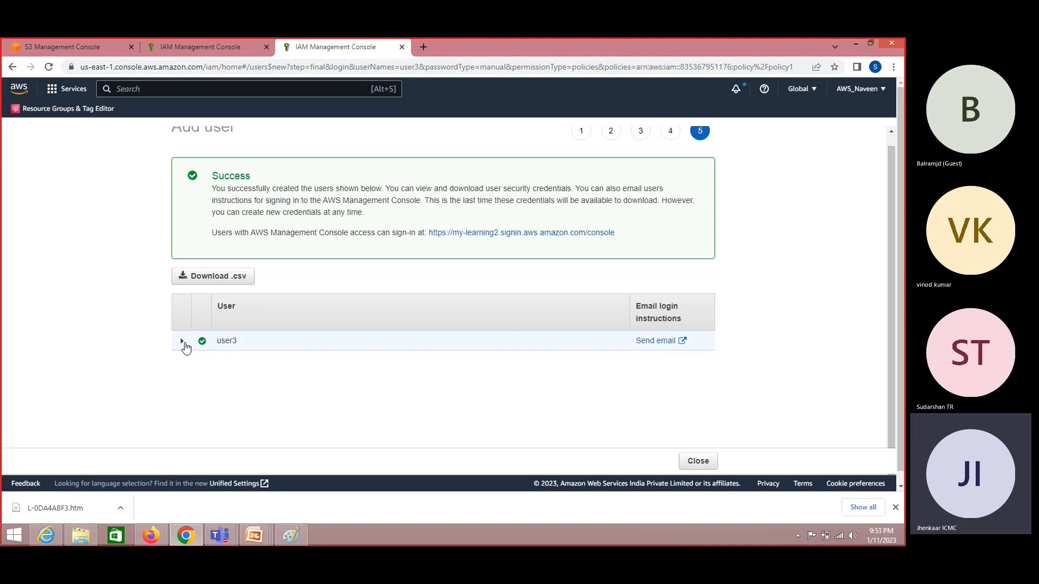
right_click(522, 239)
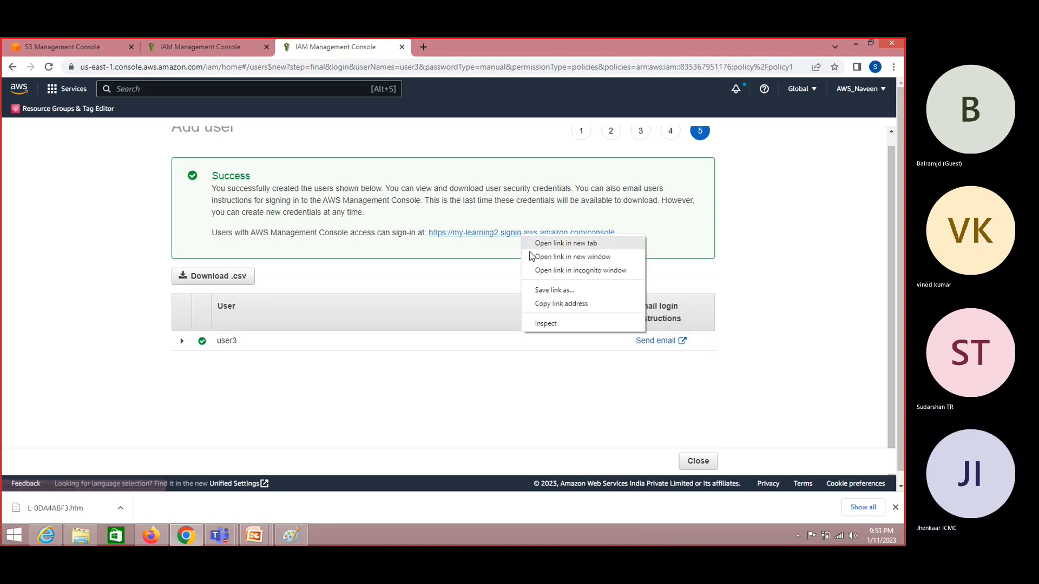
click(543, 303)
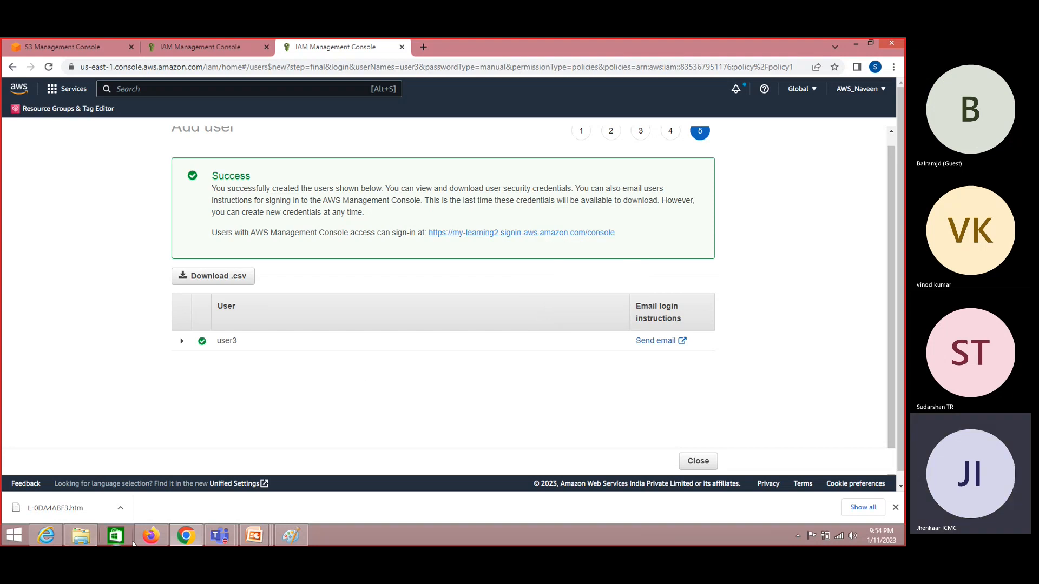
click(151, 535)
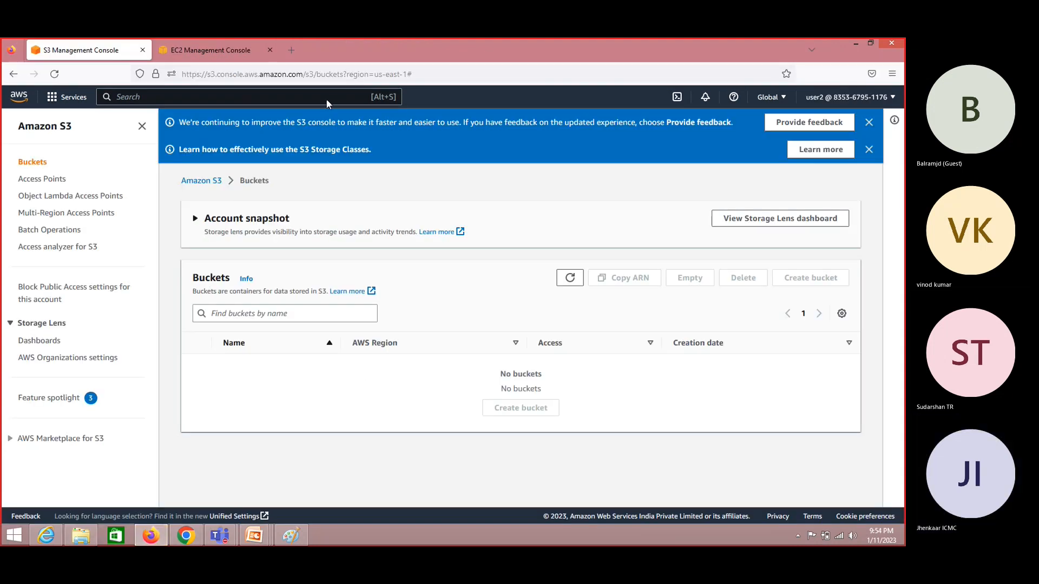
- Paste the IAM sign-in URL in a new tab and sign in as user3 with its password, declining to save the login
click(291, 51)
key(ctrl+v)
key(Return)
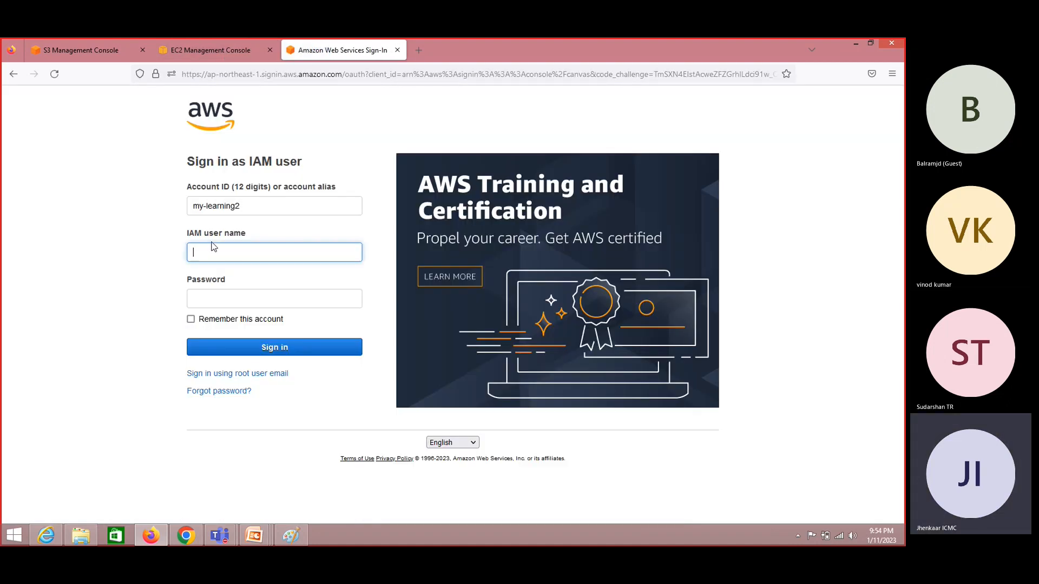
text(user3)
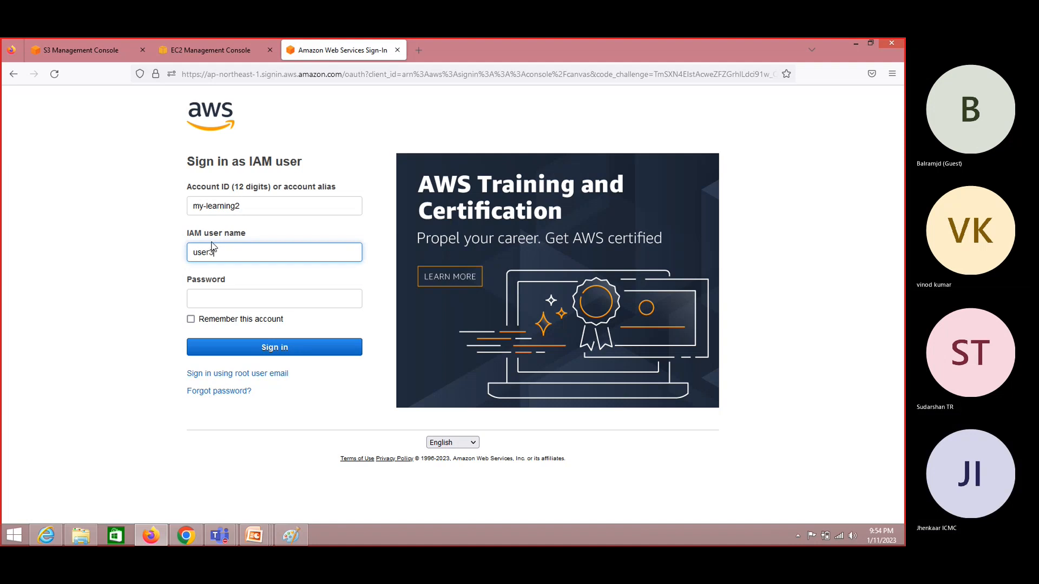
key(Tab)
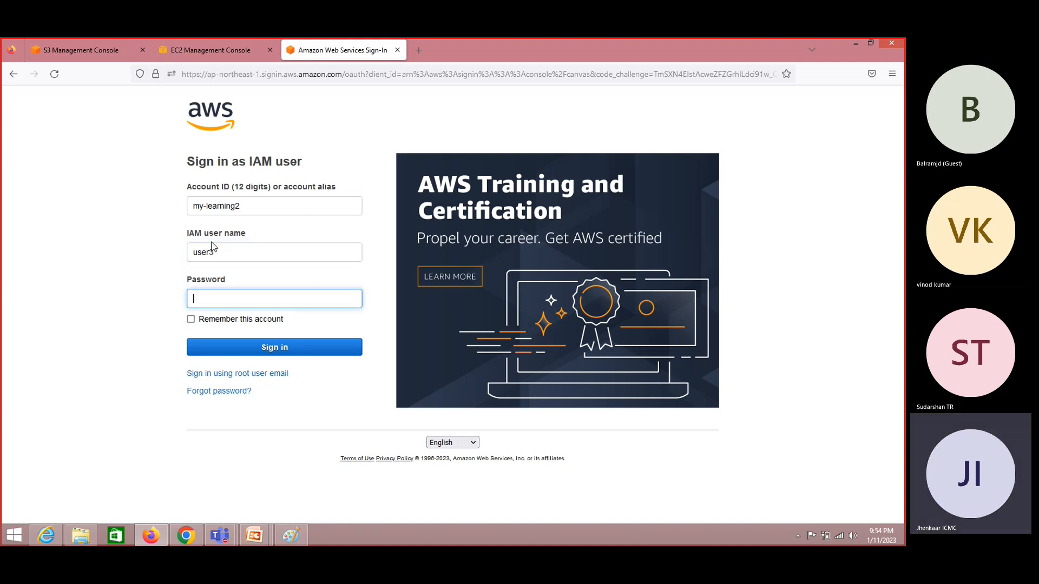
text(•••••••)
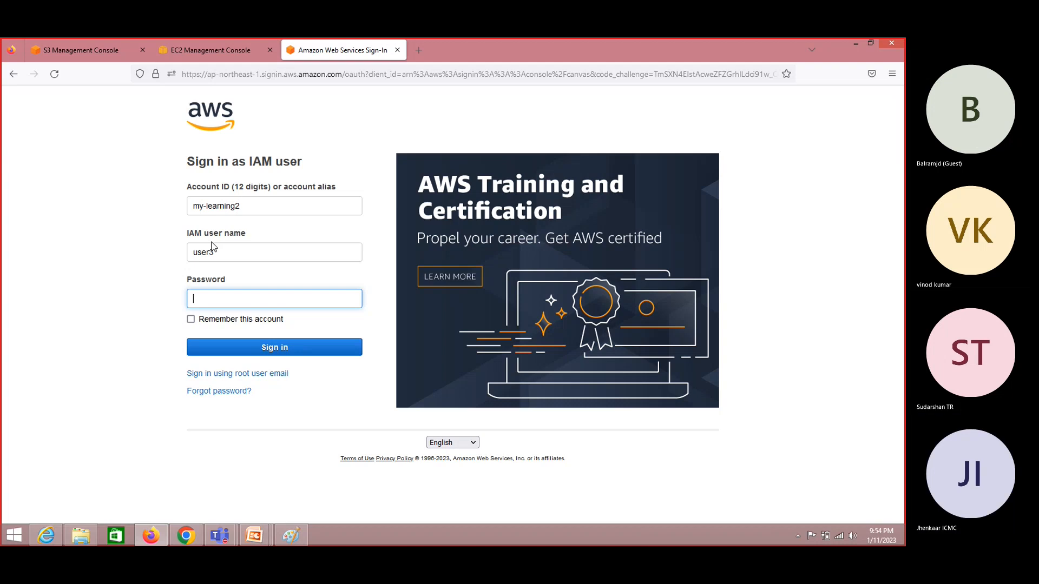
text(••)
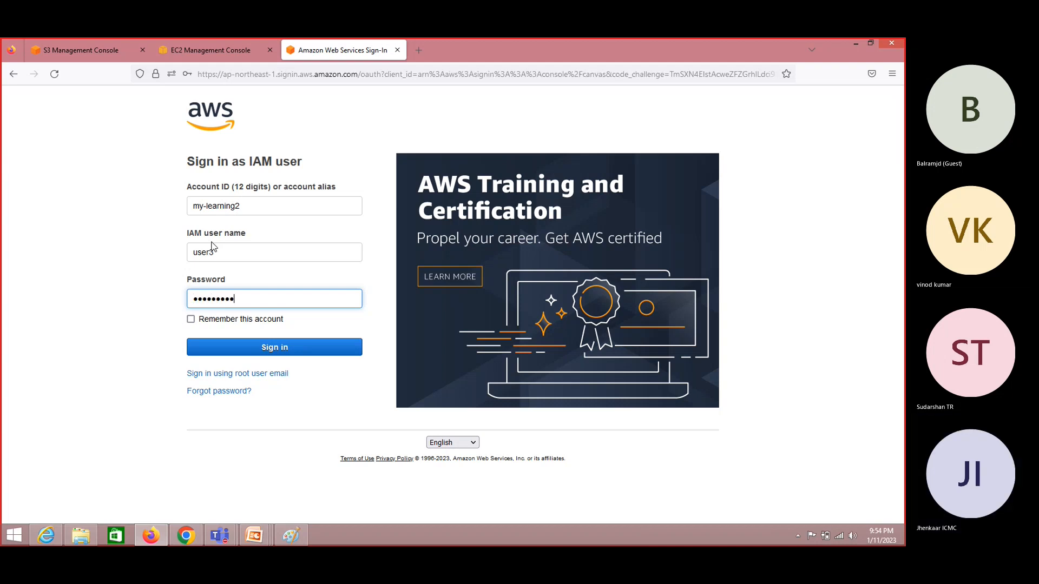
key(Return)
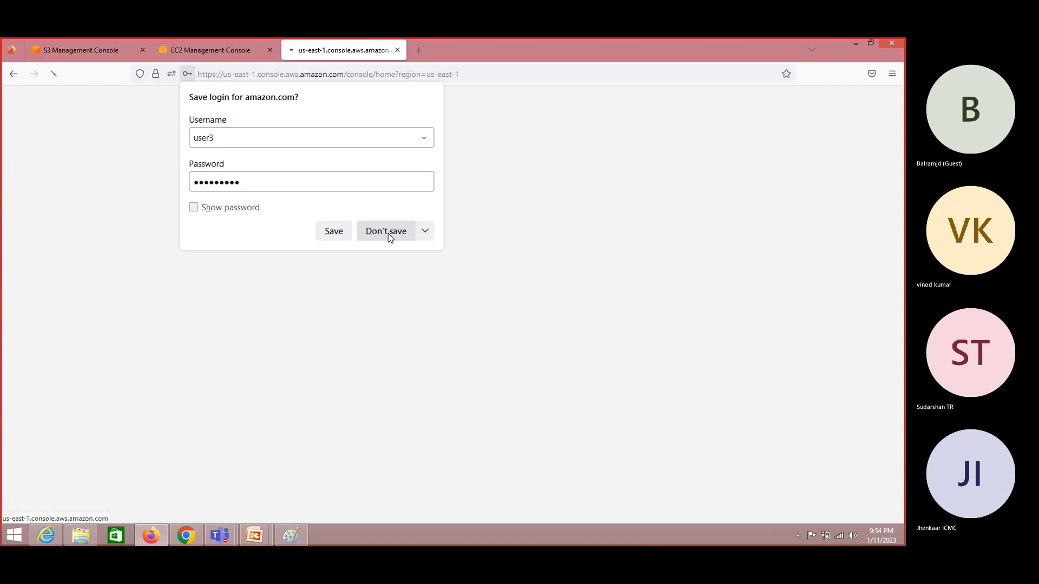
click(387, 232)
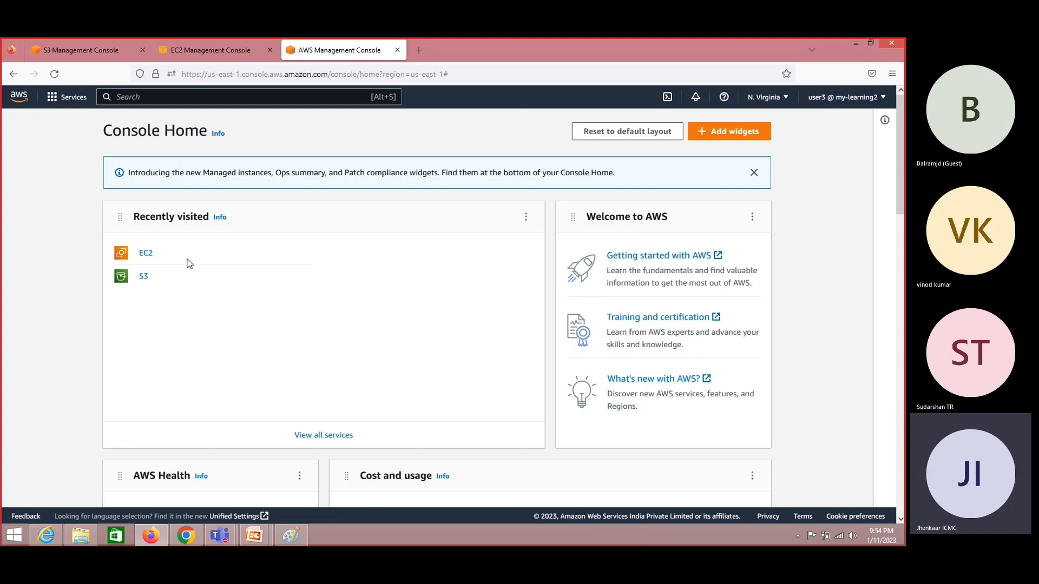
- Switch to the admin's window and expand user3's creation details on the success page
click(195, 48)
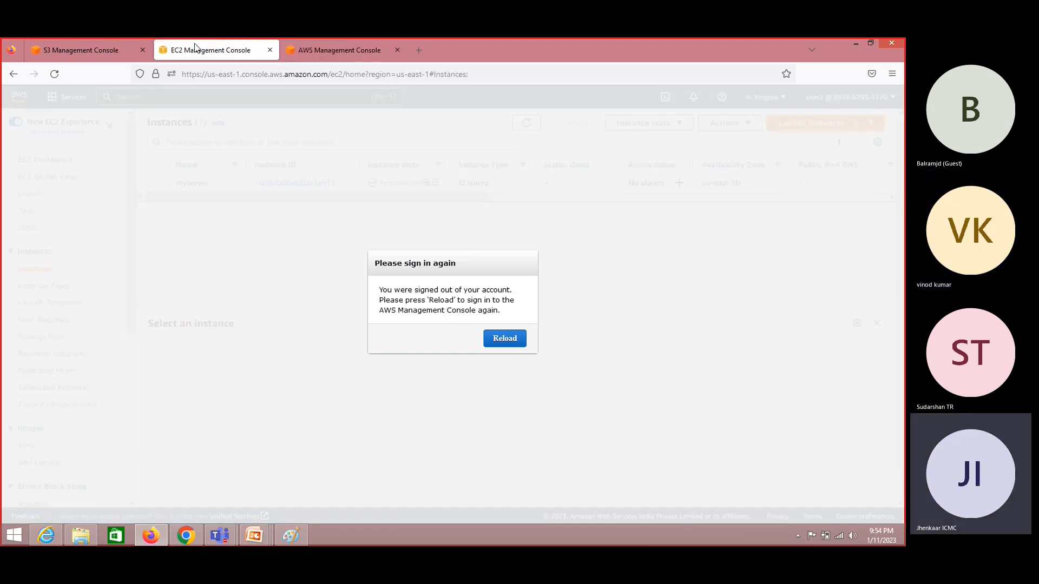
click(330, 49)
key(alt+Tab)
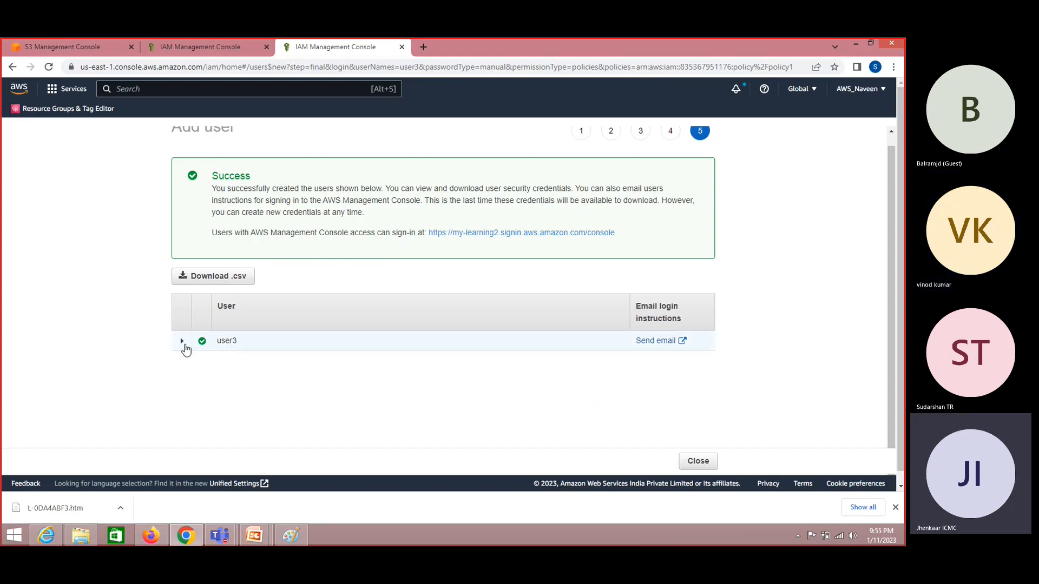
click(185, 346)
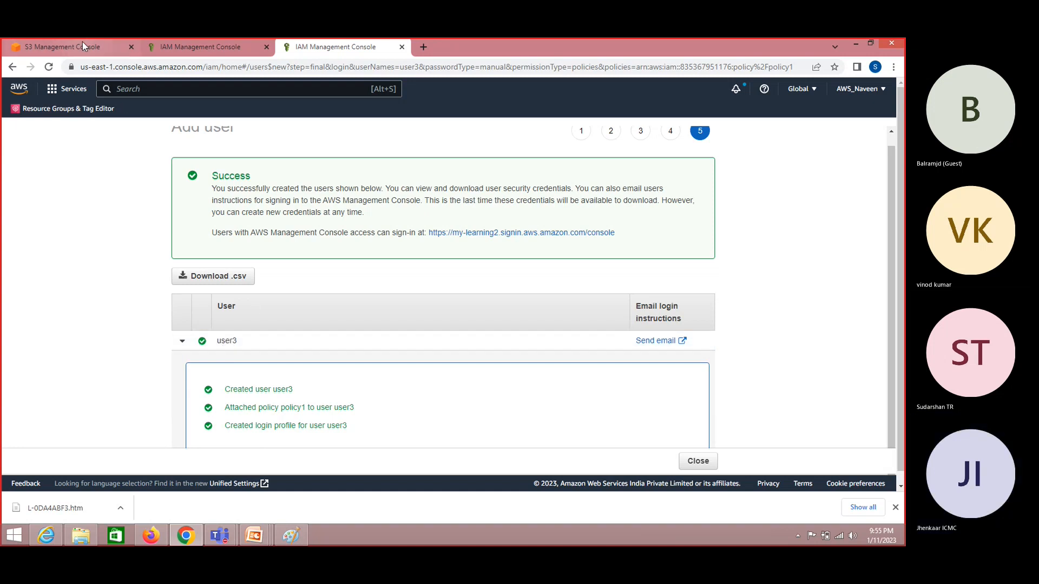
- Expand policy1 and scroll through its JSON of allowed IAM actions, such as GetSAMLProvider
click(192, 43)
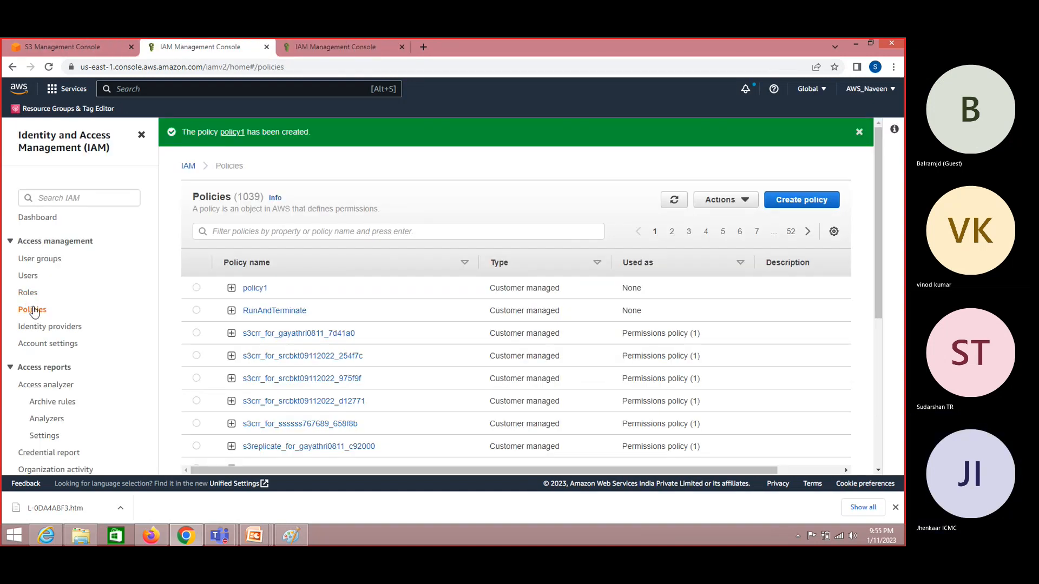
click(231, 288)
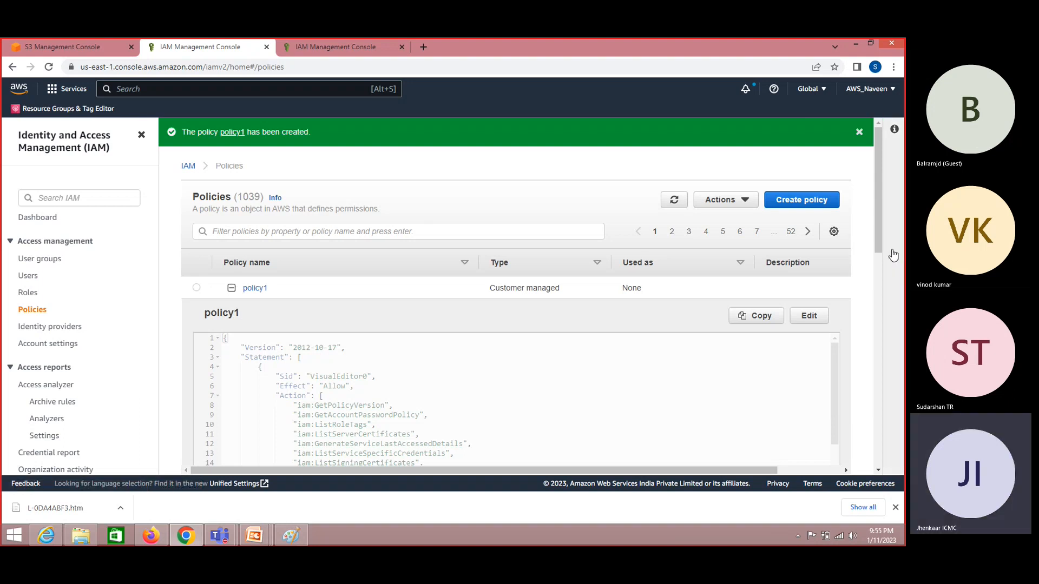
drag(878, 245, 881, 339)
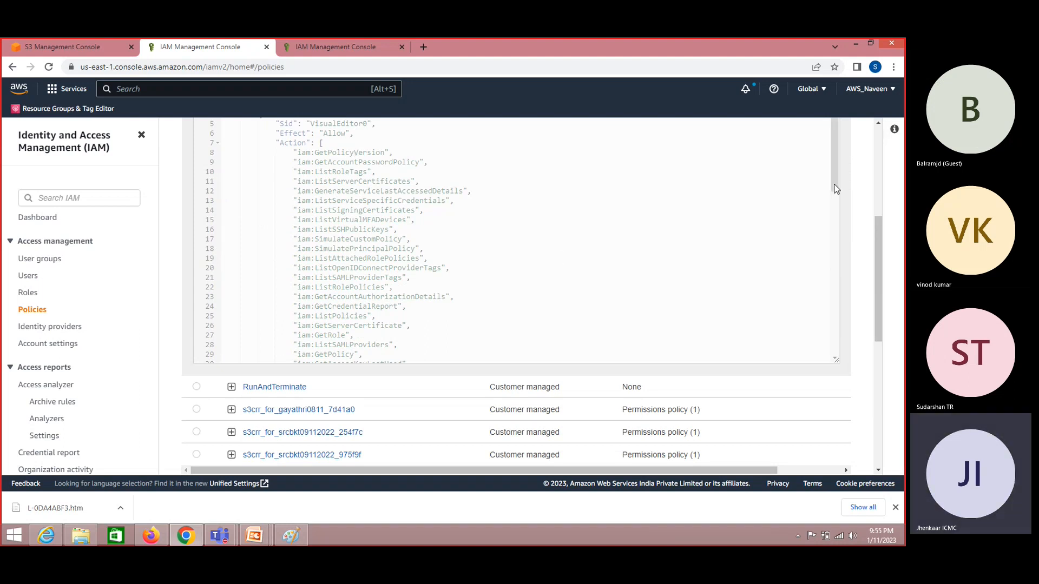
drag(836, 188, 837, 201)
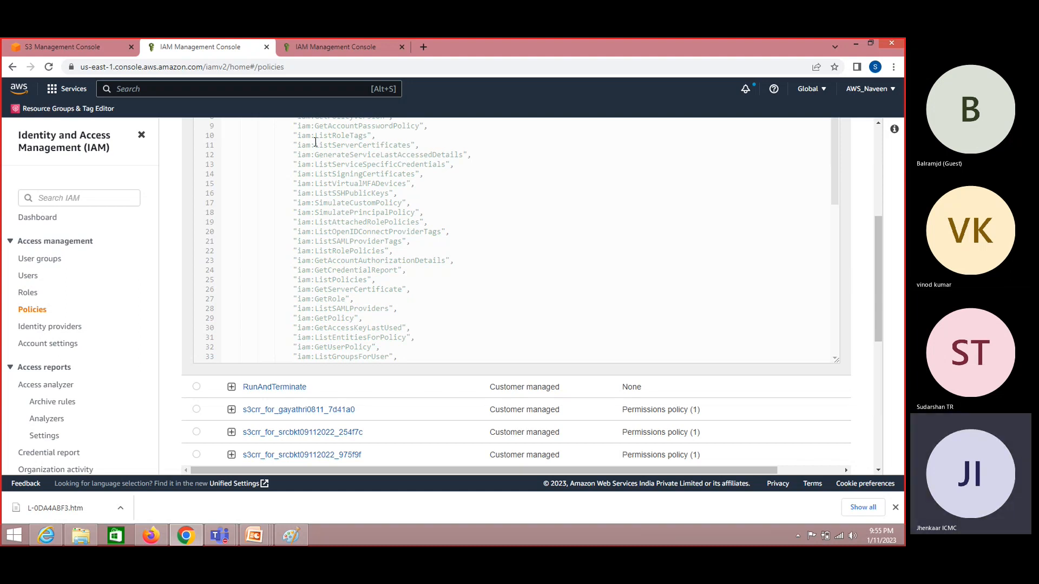
drag(306, 137, 354, 280)
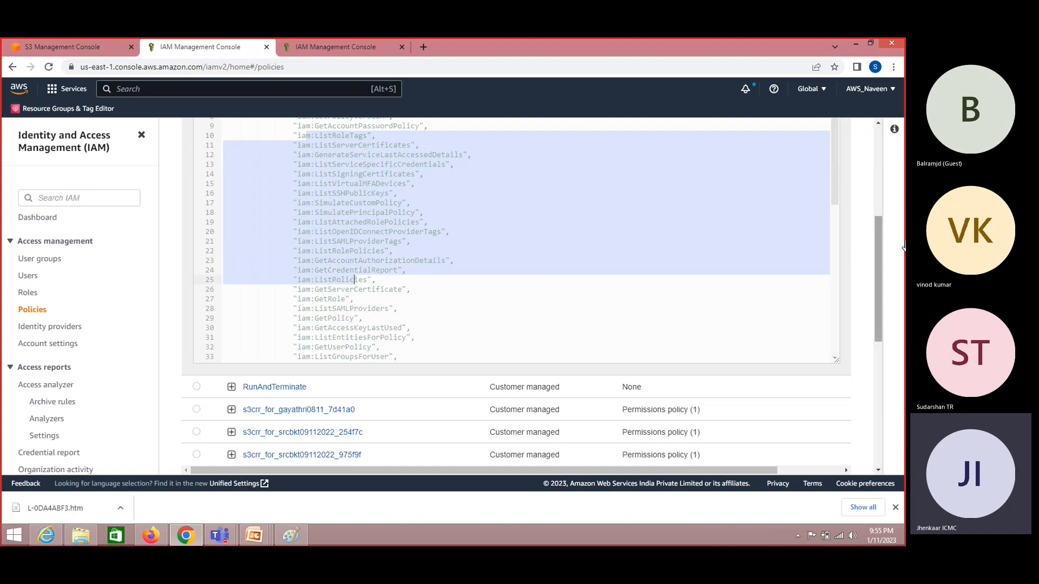
scroll(842, 250, down, 6)
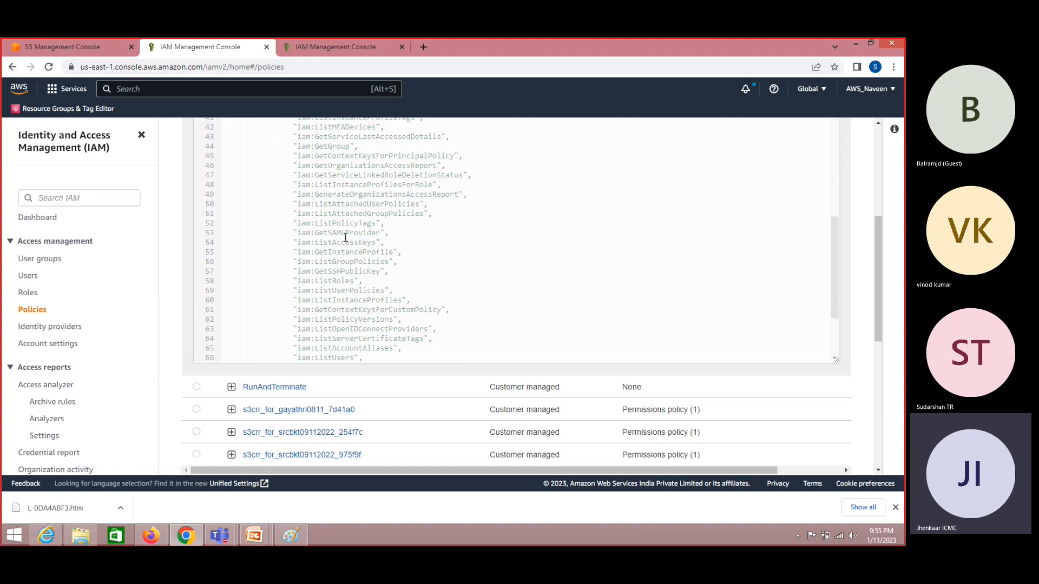
double_click(334, 232)
drag(835, 310, 820, 176)
scroll(823, 181, up, 5)
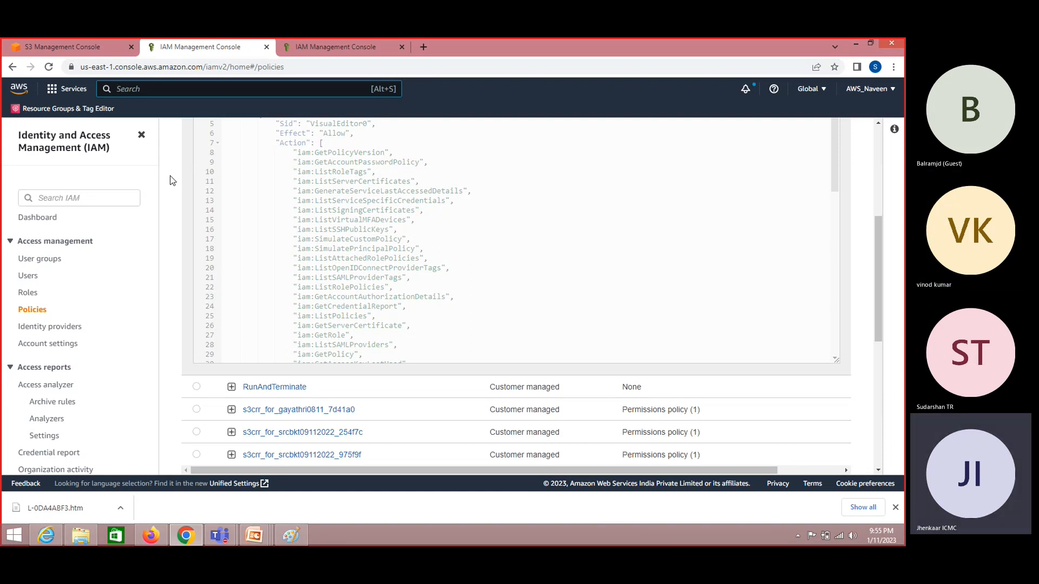
key(alt+Tab)
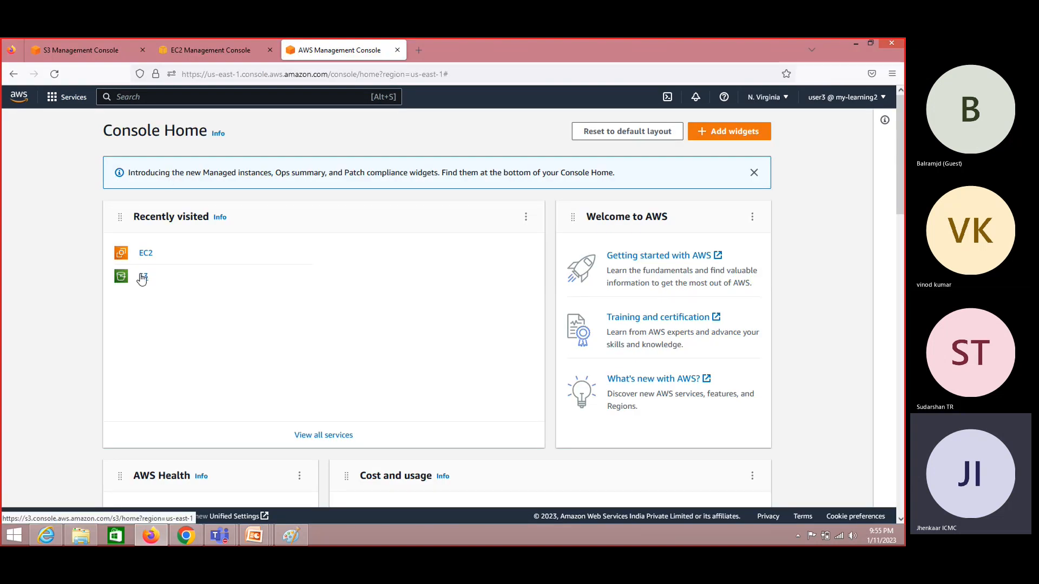
- As user3, open S3's Object Lambda Access Points, which fails with a missing-permission error
click(142, 277)
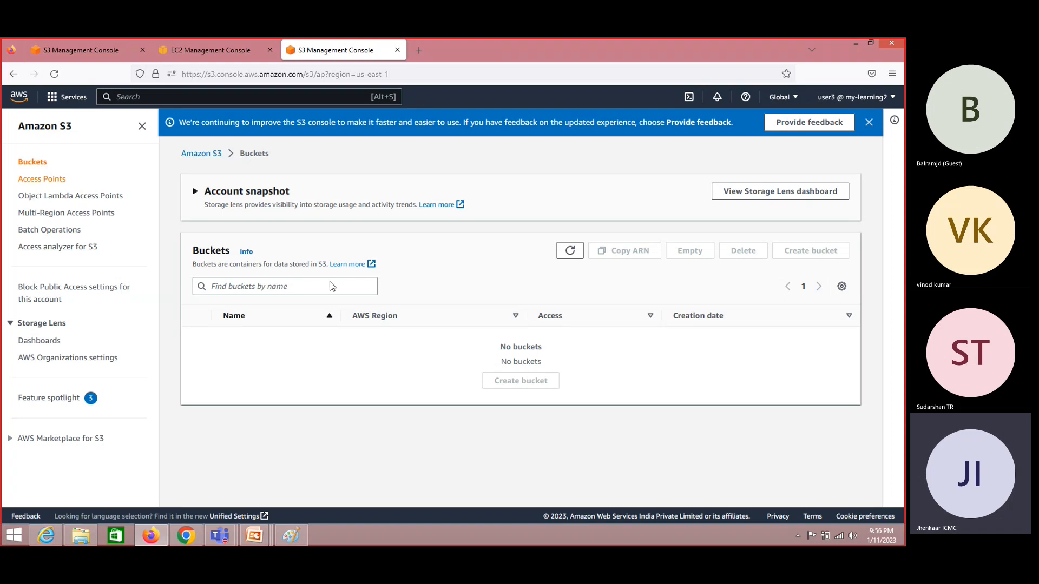
click(80, 197)
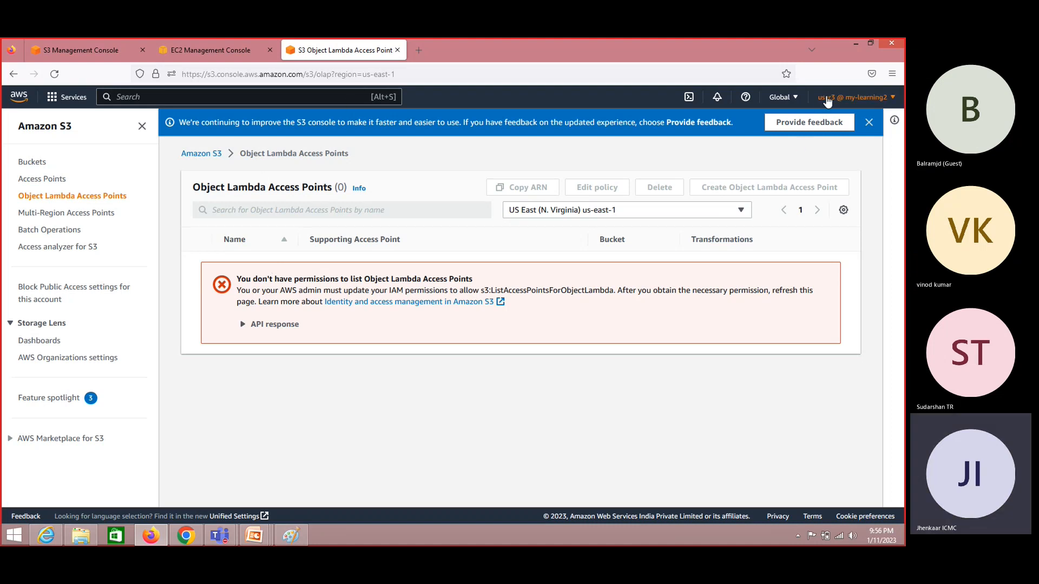
click(281, 100)
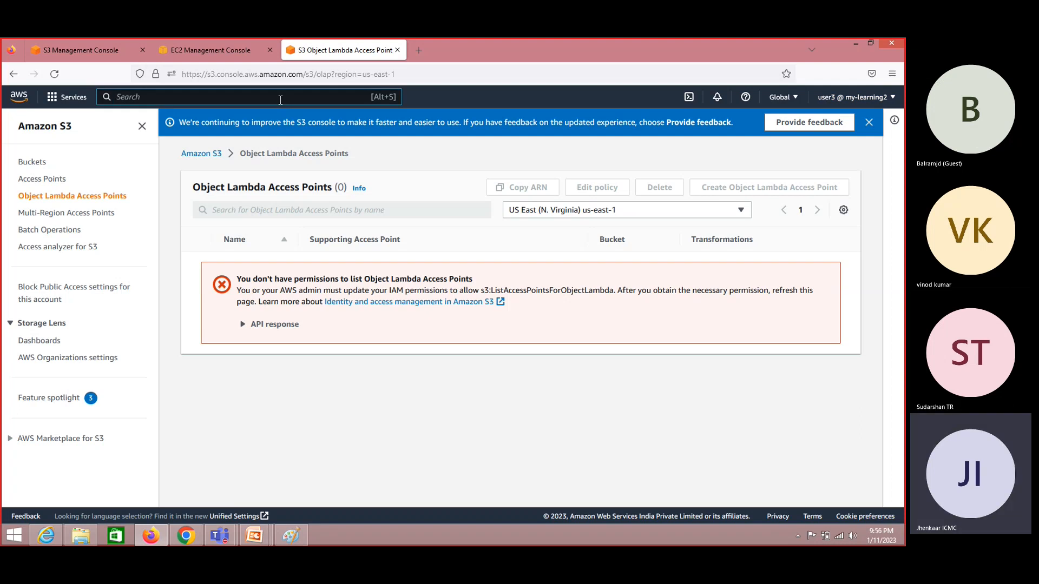
key(alt+Tab)
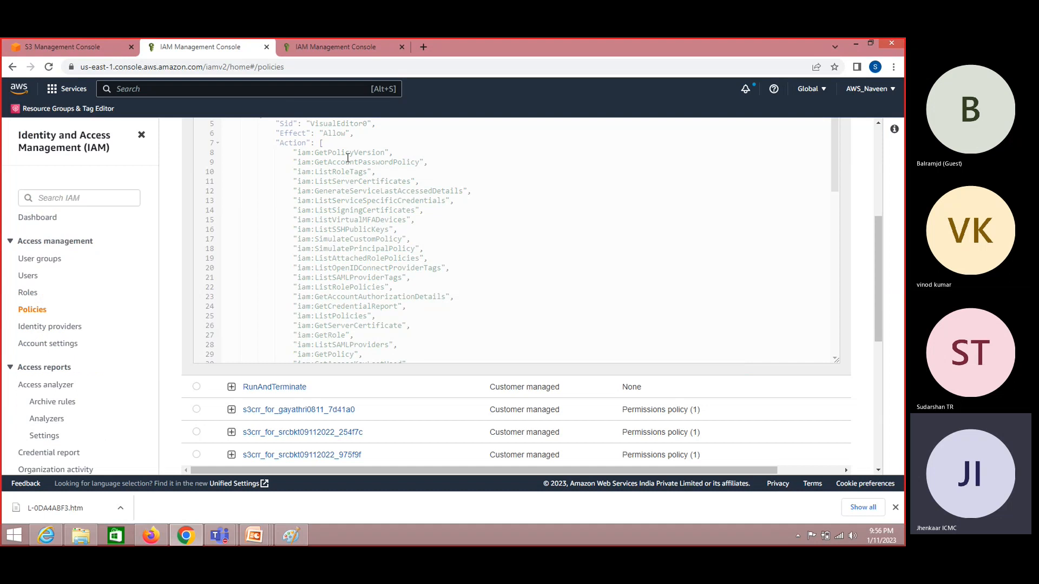
- Highlight the GetAccountPasswordPolicy, ListRoleTags and SimulatePrincipalPolicy actions in policy1's JSON
double_click(346, 162)
double_click(341, 172)
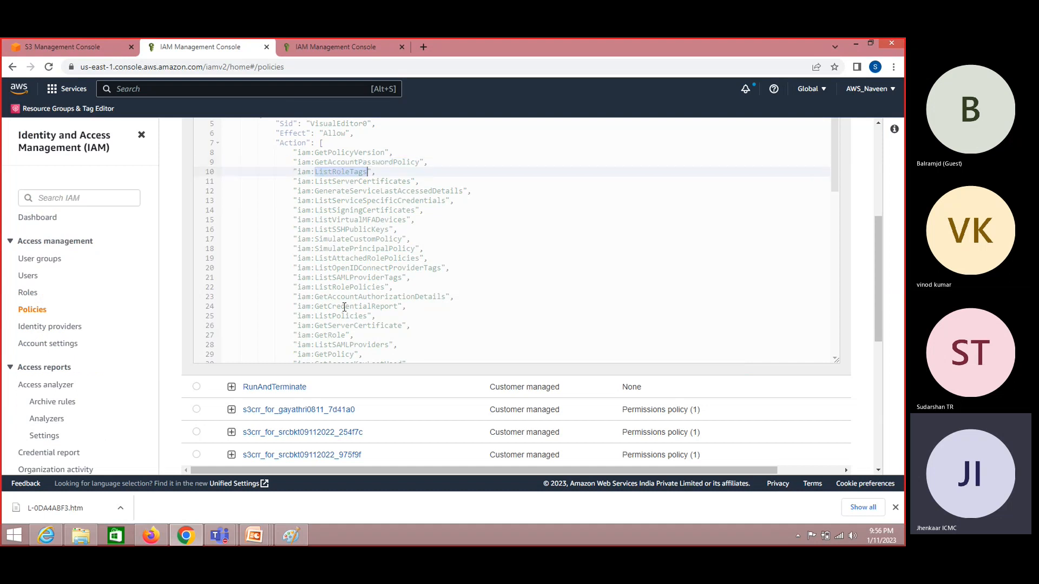
double_click(350, 250)
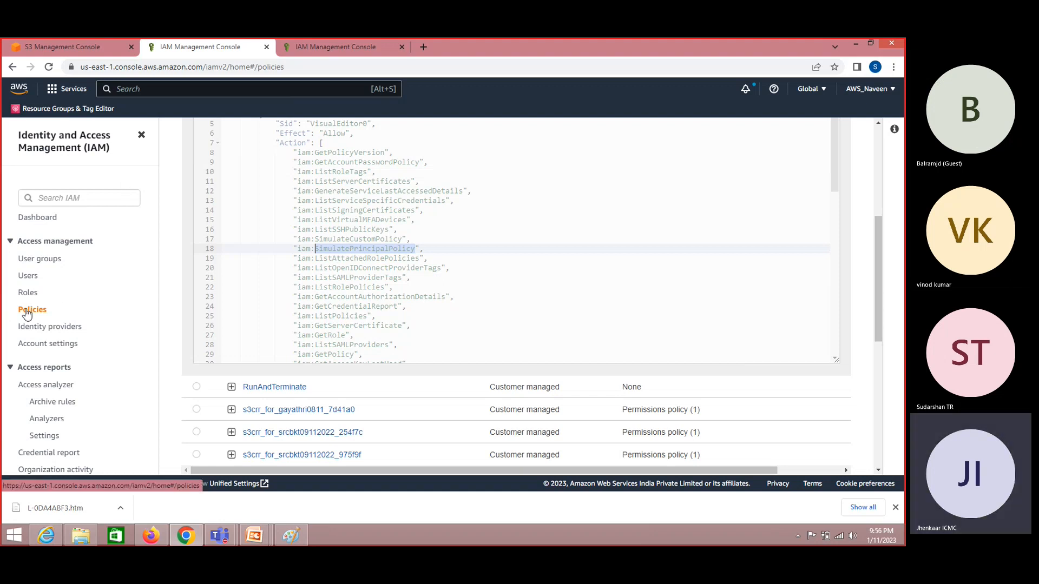
- In user3's window, search the AWS services for 'iam' and open the IAM console
key(alt+Tab)
key(alt+s)
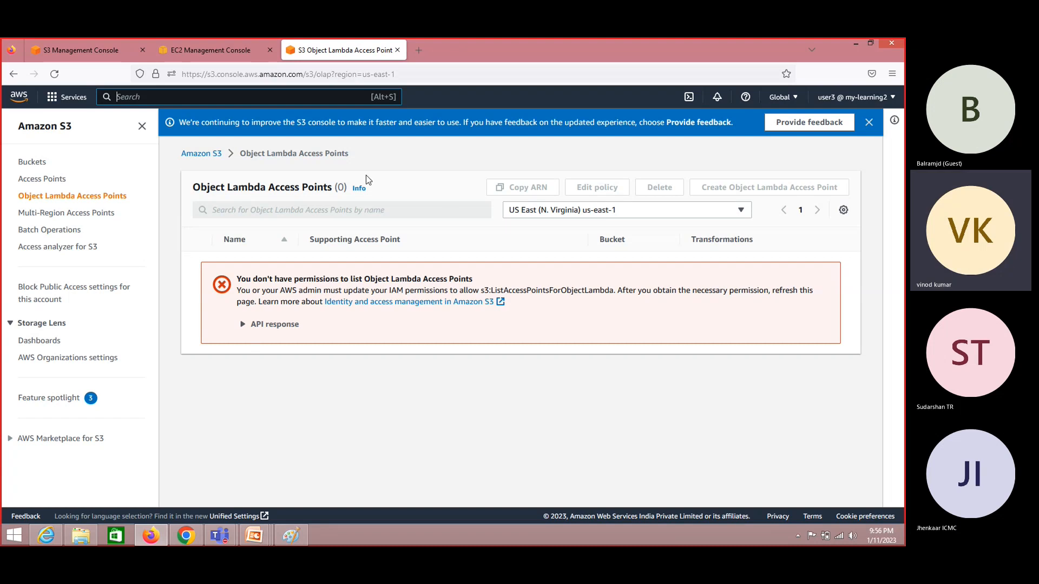
text(iam)
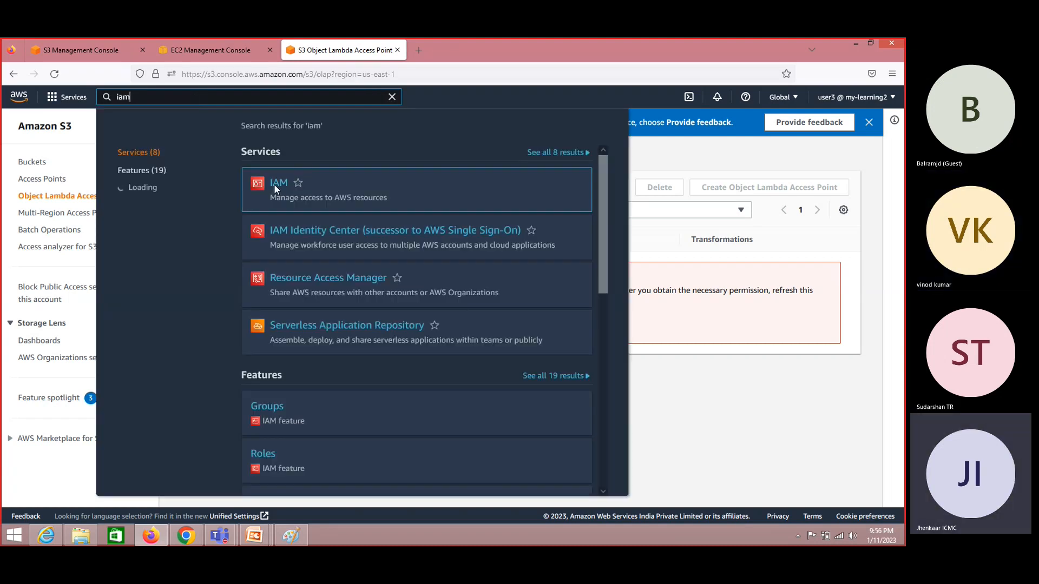
click(279, 182)
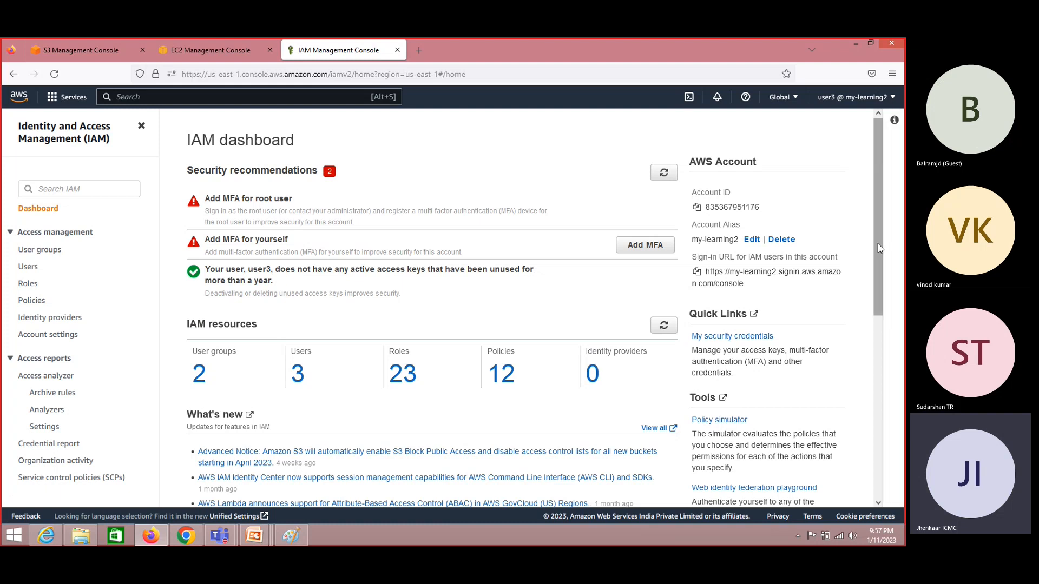
- As user3, list the IAM users, point out user3's Groups shows None, and start Add users
mouse_move(878, 244)
mouse_down()
mouse_move(877, 304)
mouse_move(878, 239)
mouse_up()
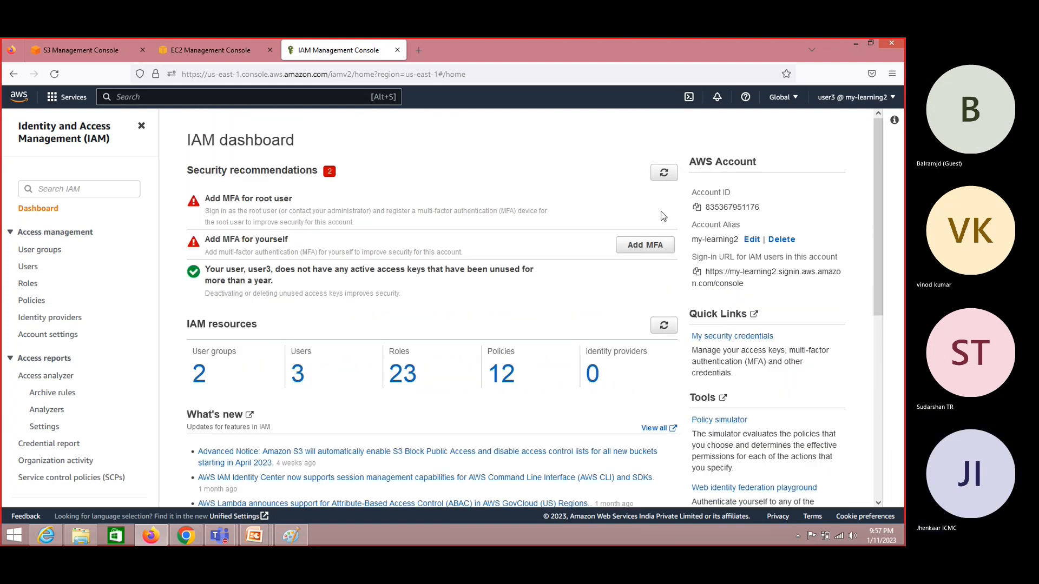
click(25, 268)
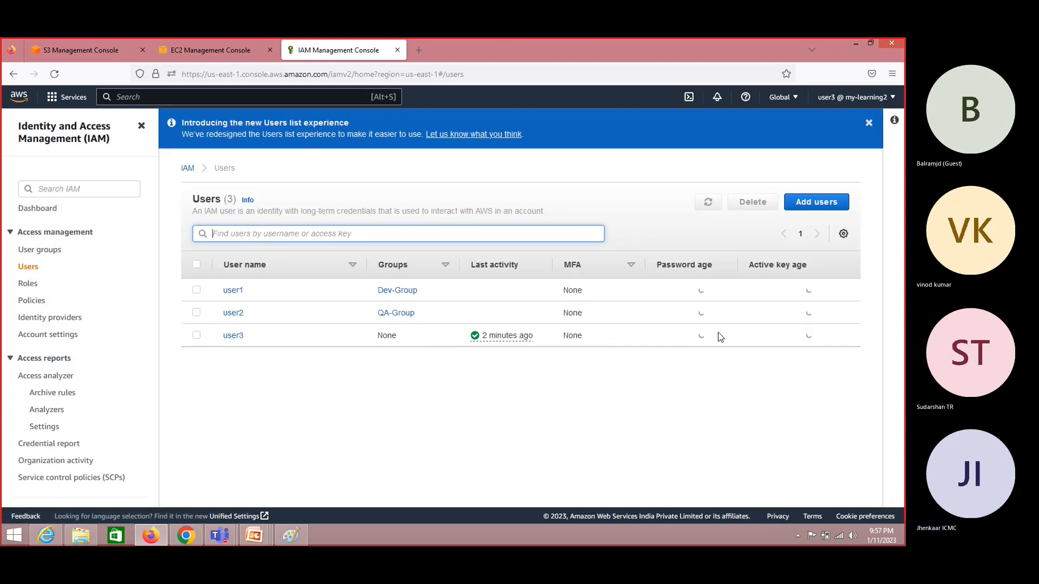
double_click(387, 336)
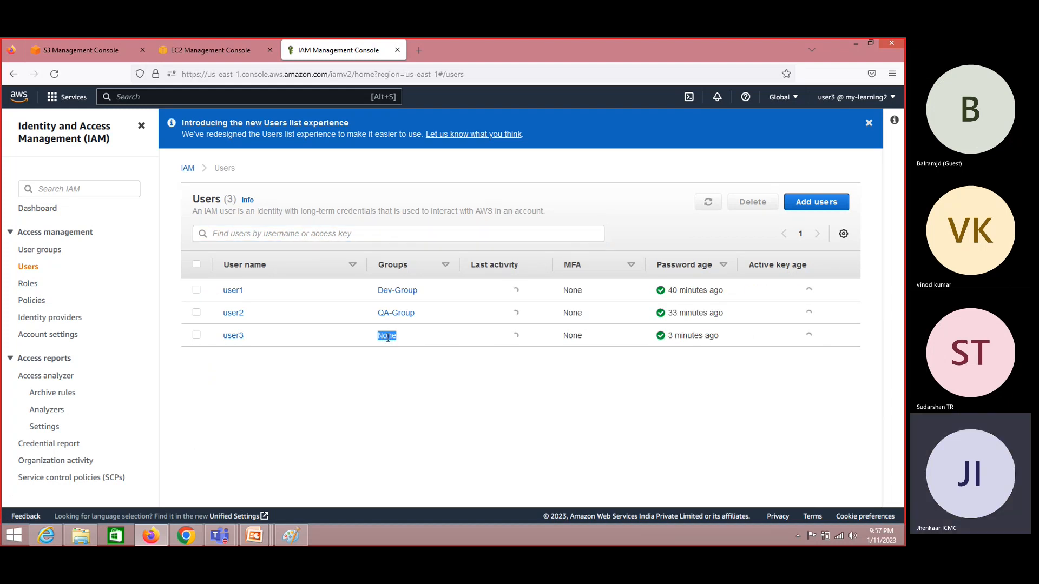
click(823, 204)
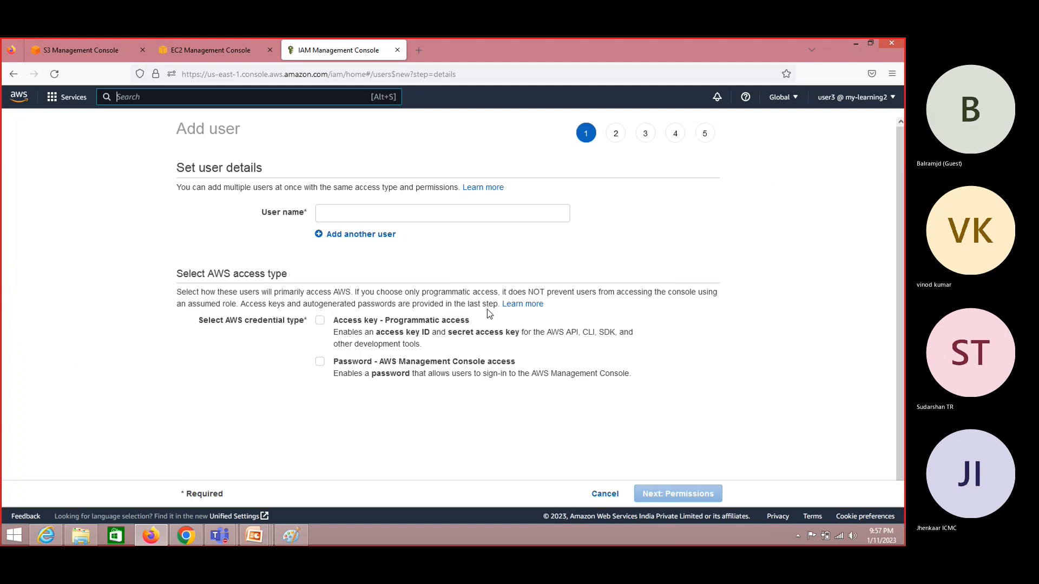
- Name the new user user4 and give it a custom console password with no reset required
click(359, 216)
text(user4)
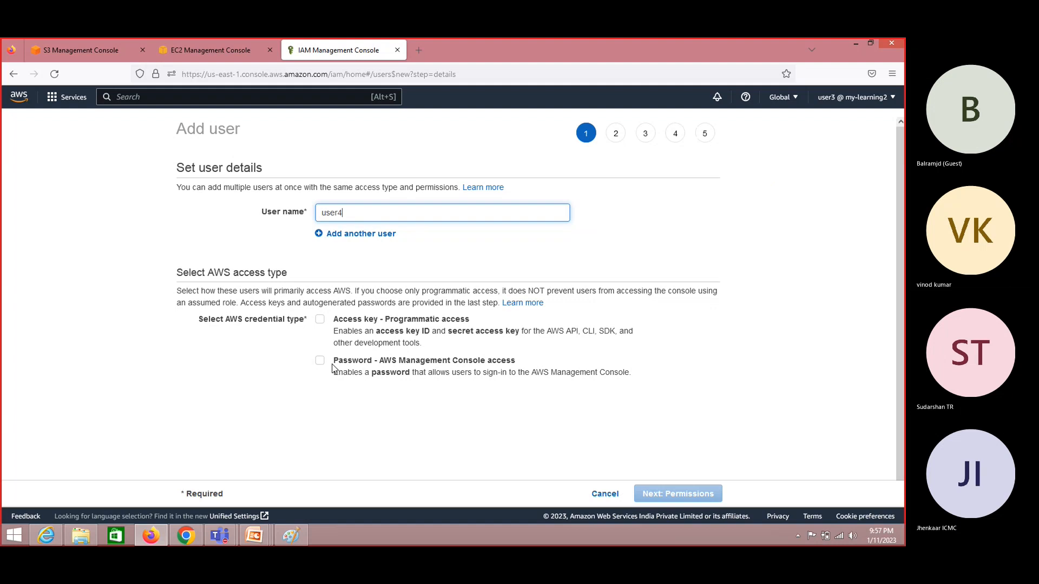
click(320, 361)
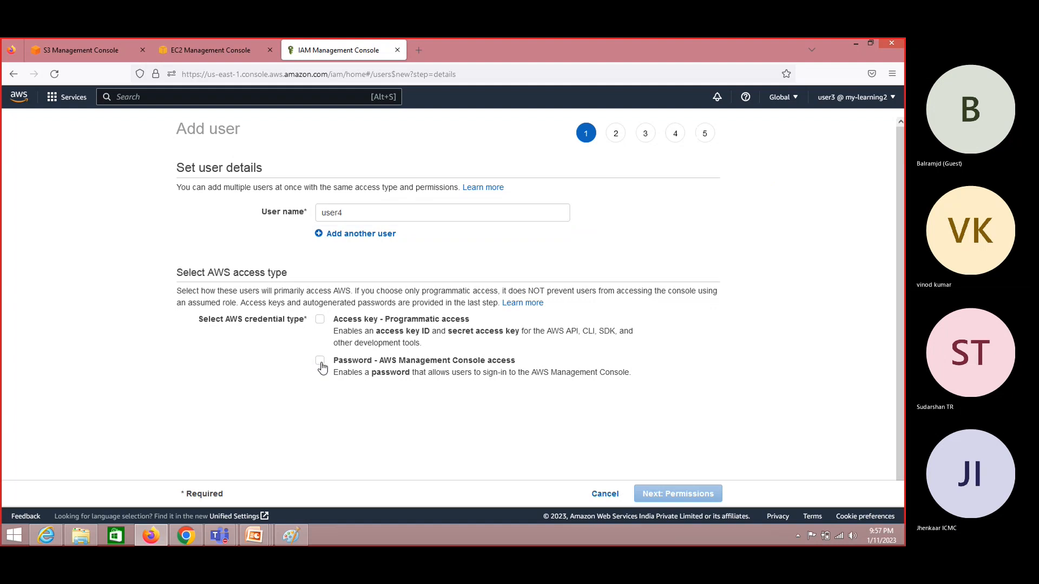
click(320, 412)
click(351, 433)
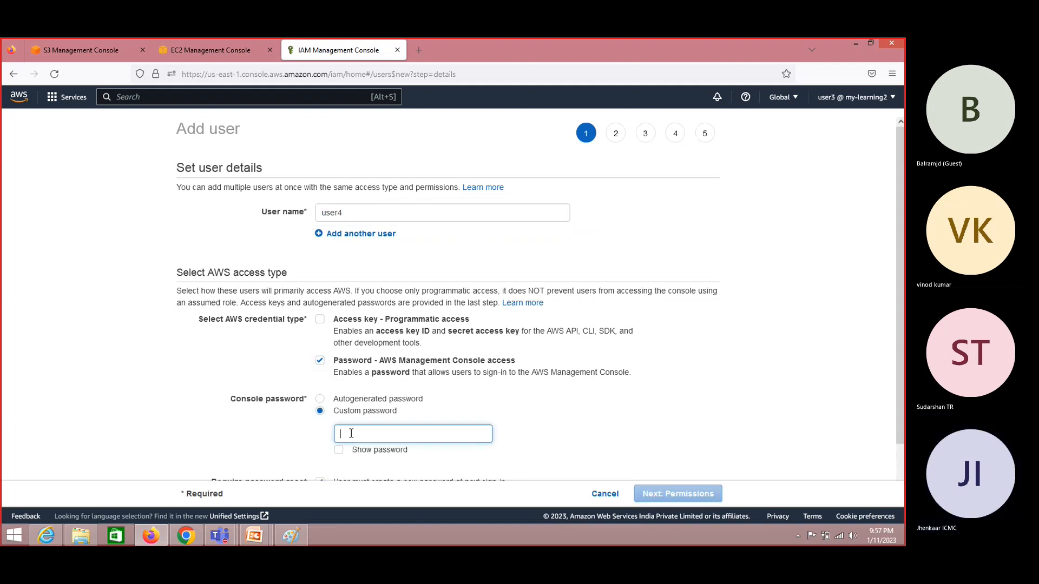
text(••)
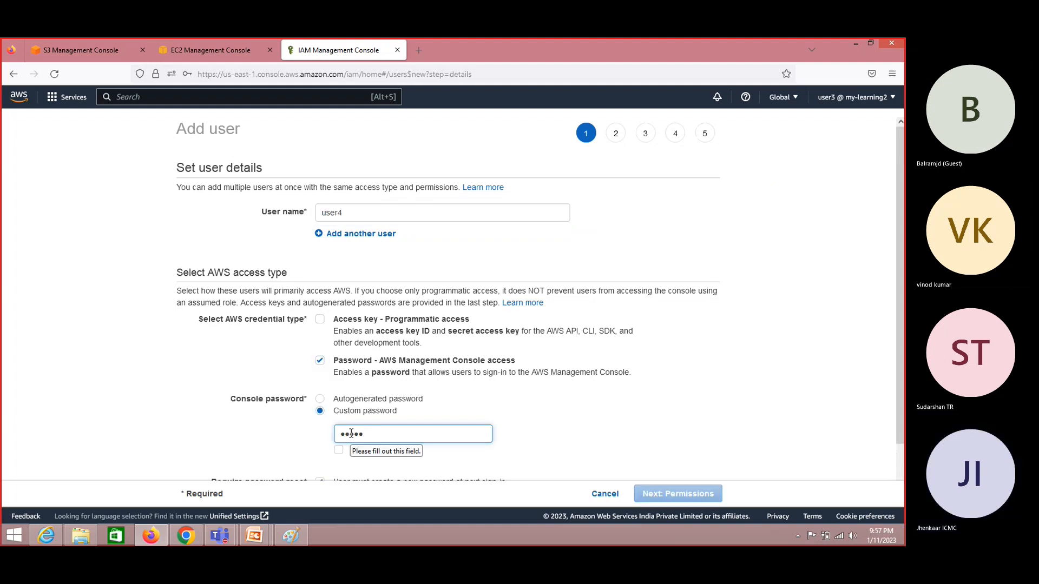
text(•••••••)
scroll(439, 368, down, 2)
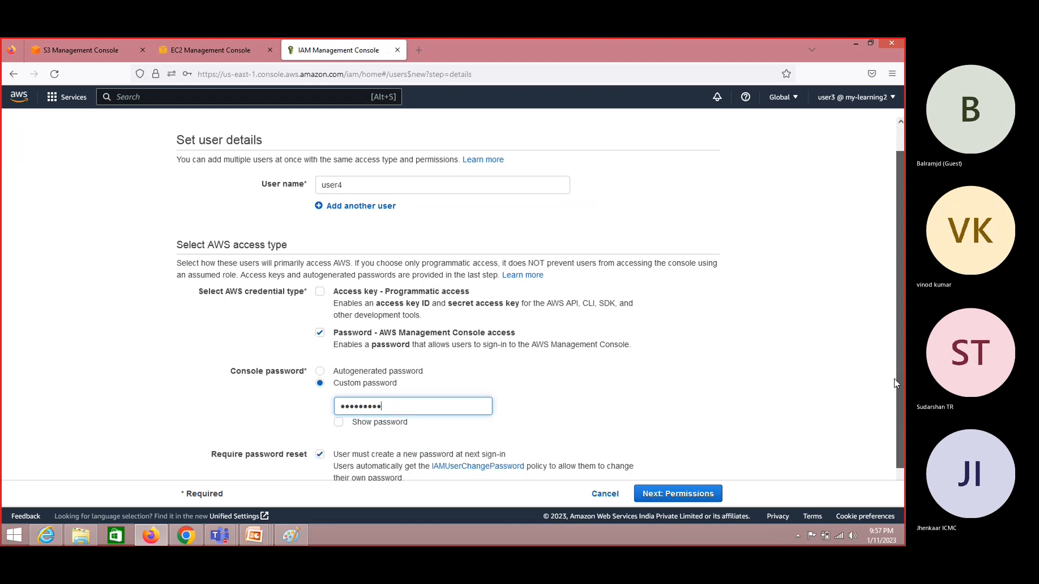
click(319, 428)
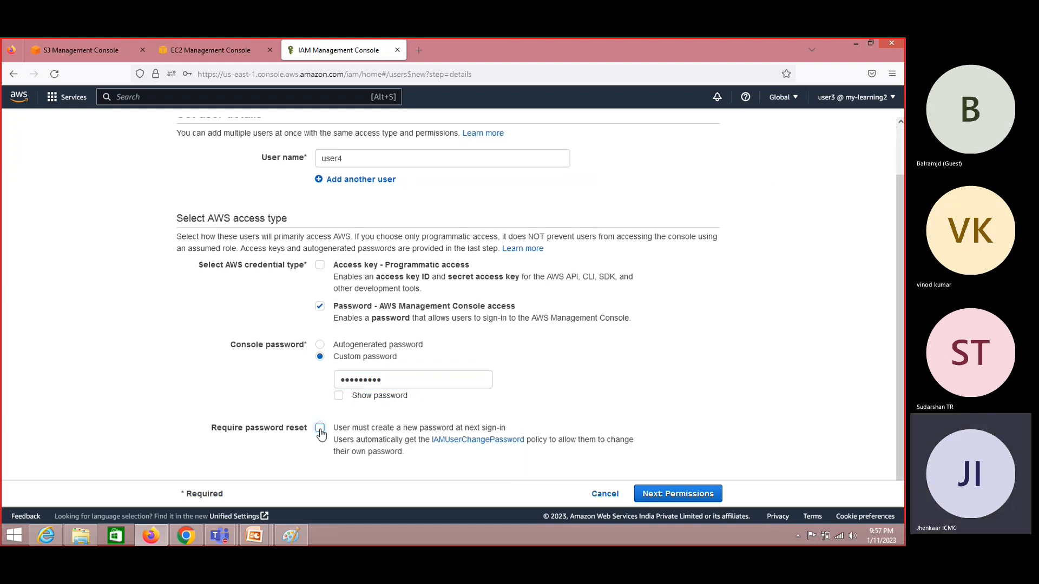
click(338, 395)
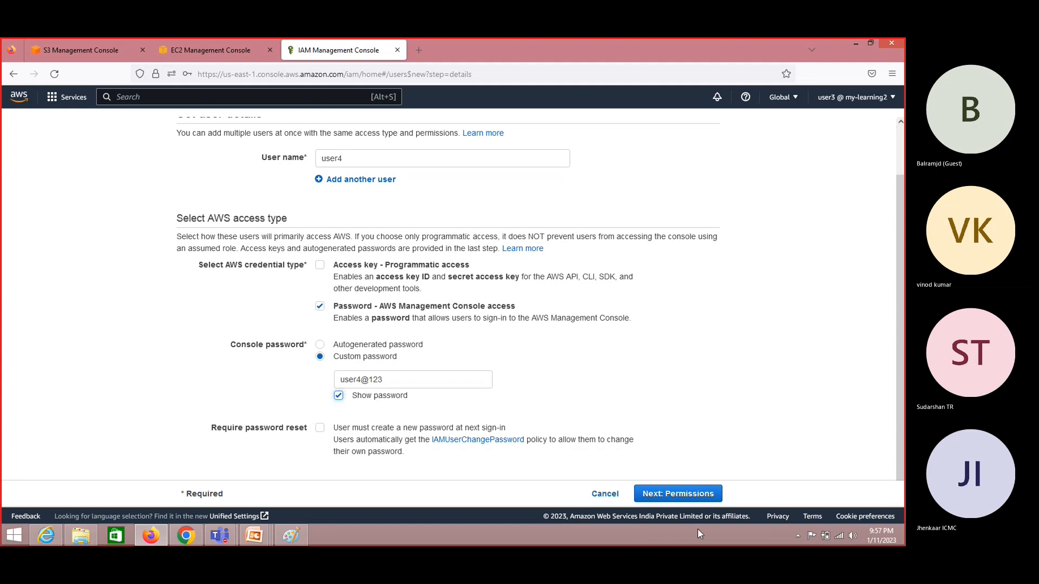
- Add user4 to QA-Group, skip tags, and attempt creation, which fails for lack of iam:CreateUser
click(691, 495)
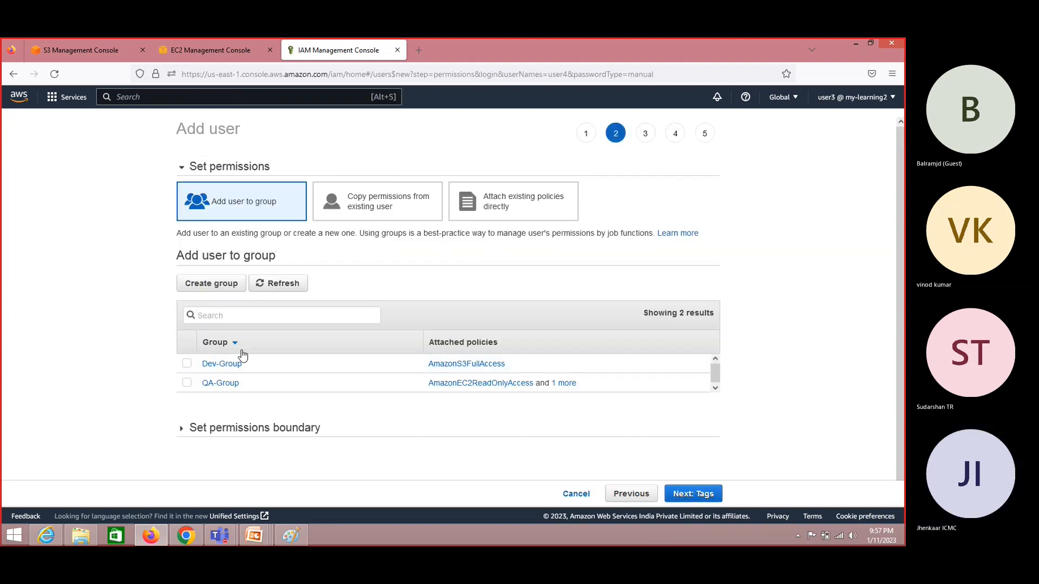
click(187, 385)
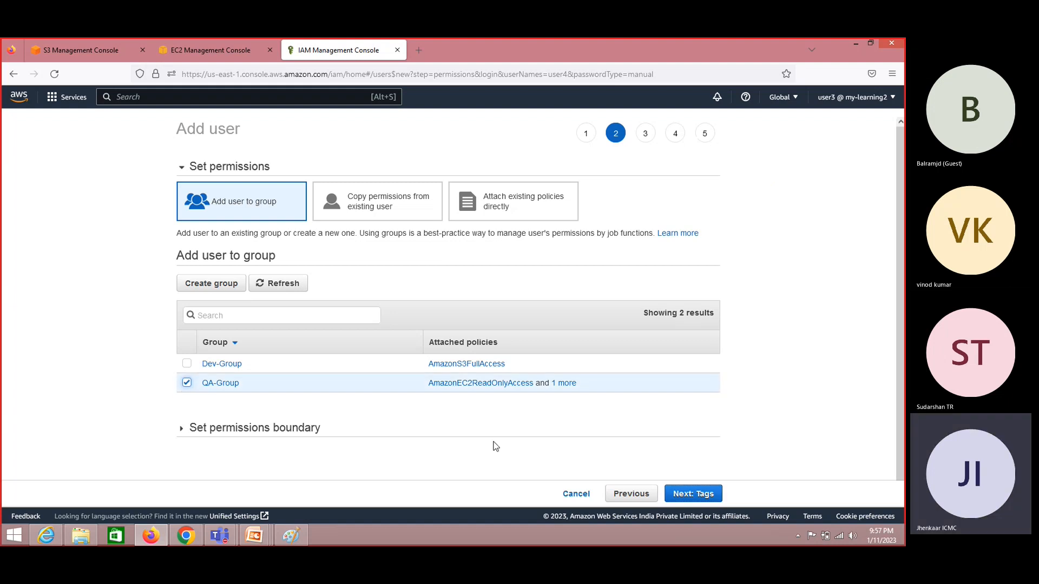
click(695, 495)
click(696, 495)
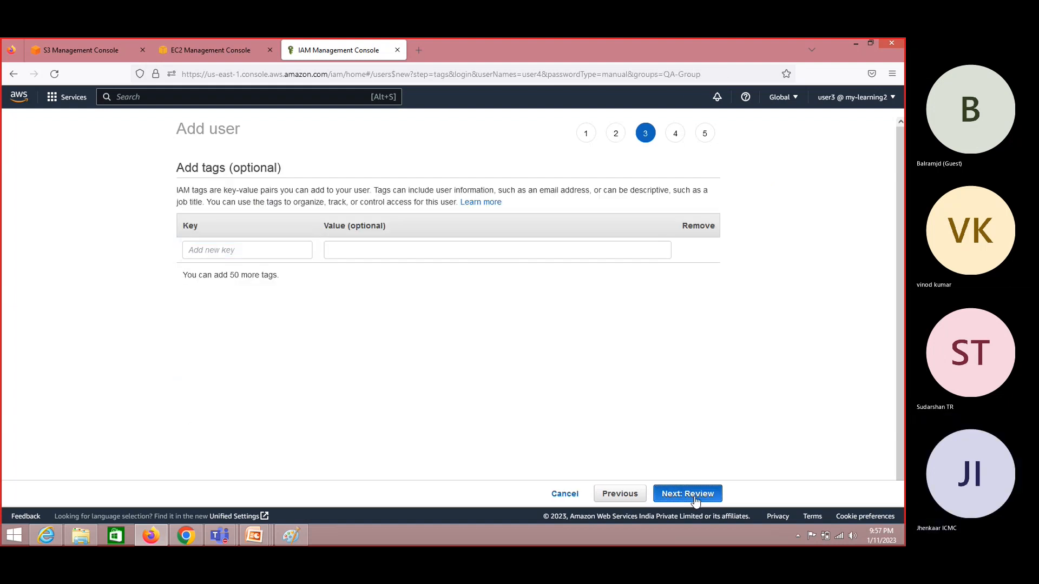
click(688, 494)
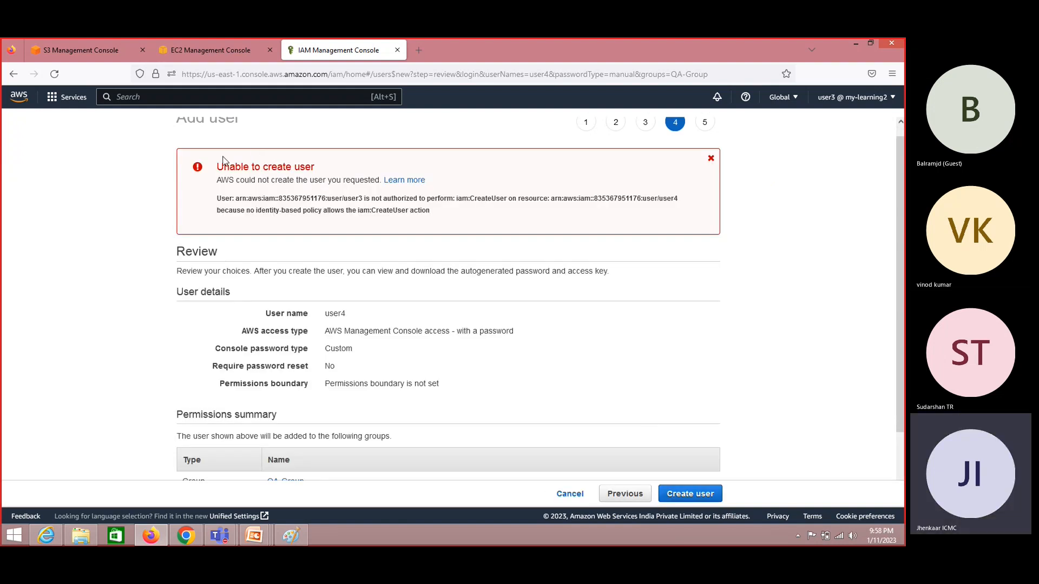
- Highlight the 'Unable to create user' error, then return to the admin's policy1 Policies page
drag(217, 167, 319, 171)
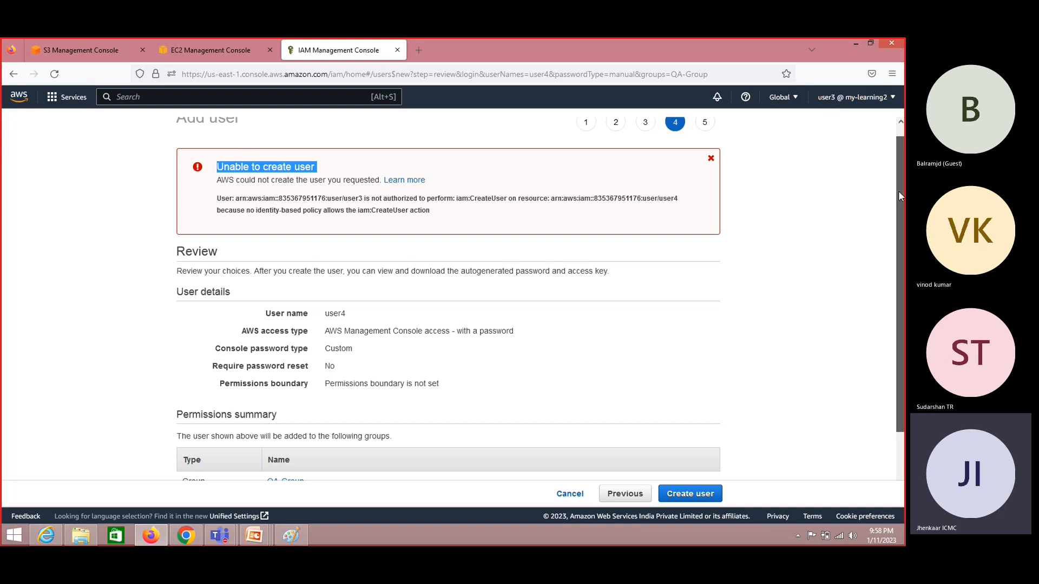
drag(897, 190, 898, 151)
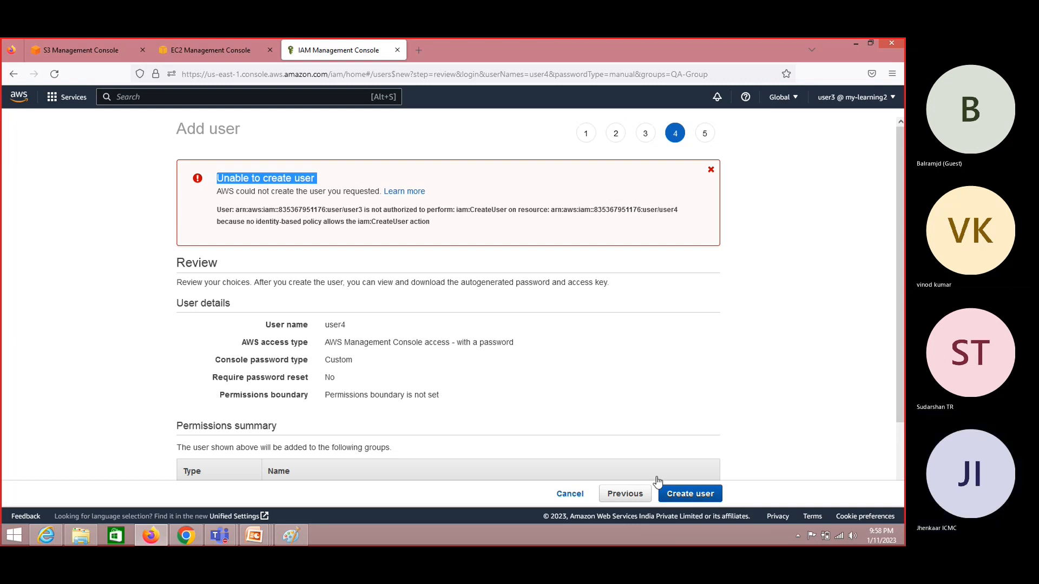
key(alt+Tab)
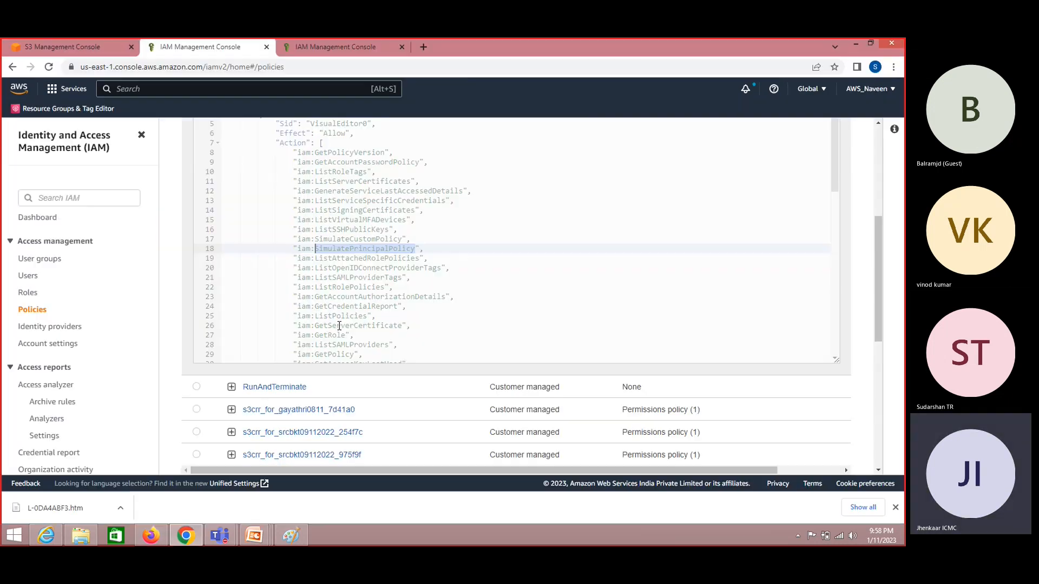
- Collapse policy1's JSON, select policy1 in the list, and view its Actions menu without acting
click(31, 313)
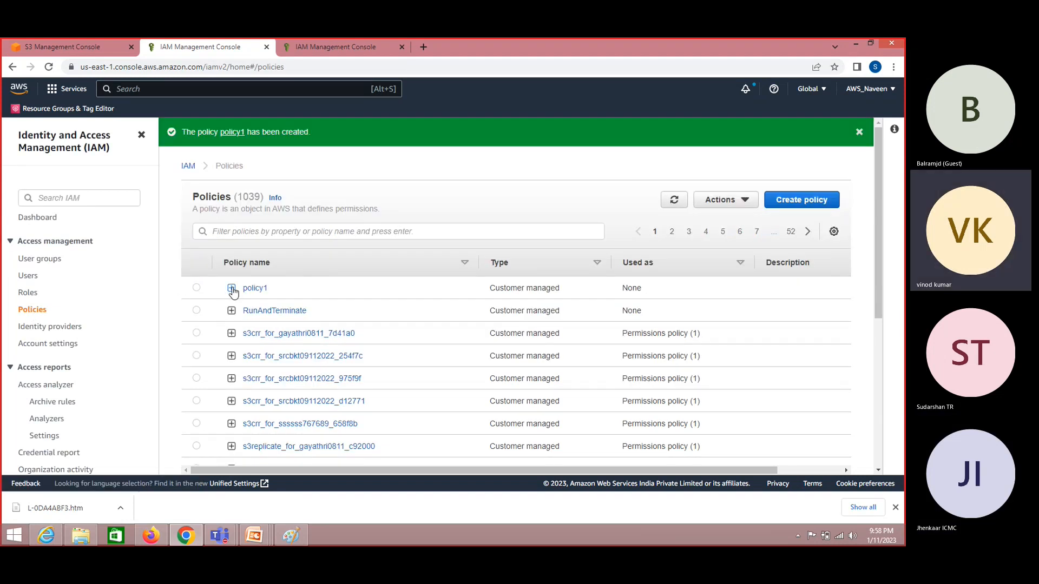
click(197, 288)
click(724, 199)
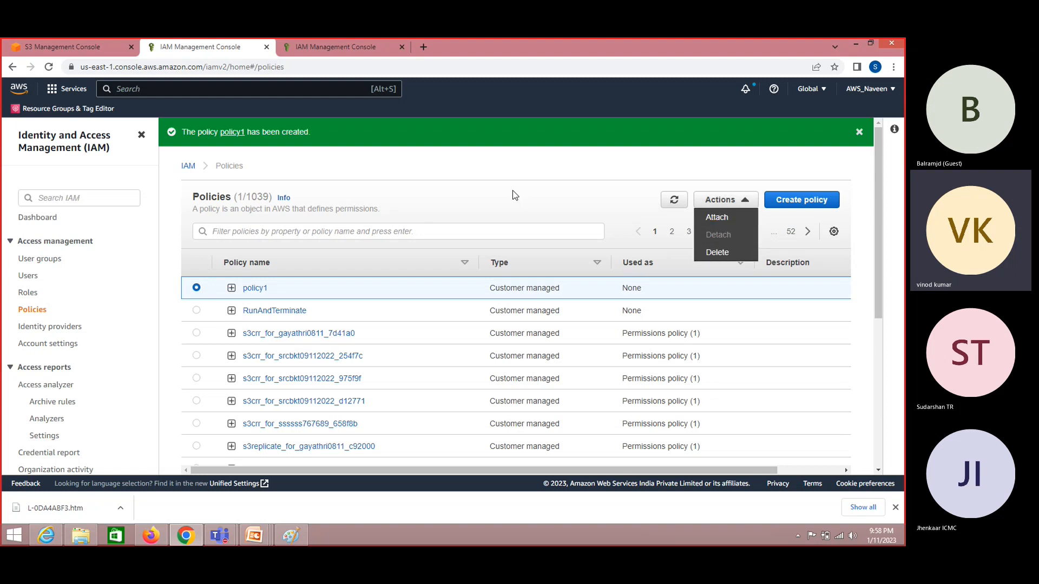
click(495, 175)
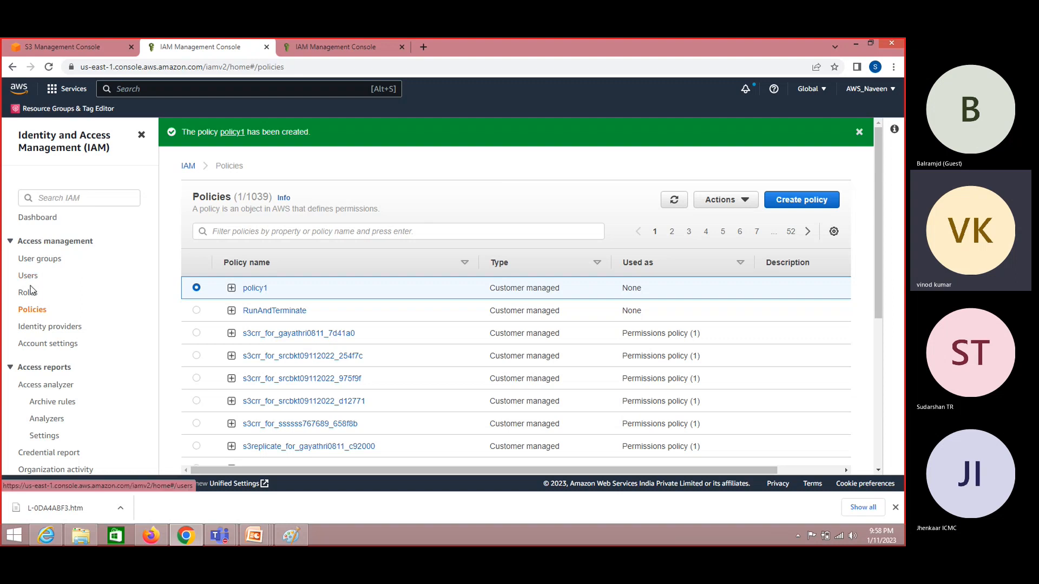
- Open the User groups list and select QA-Group instead of Dev-Group
click(47, 264)
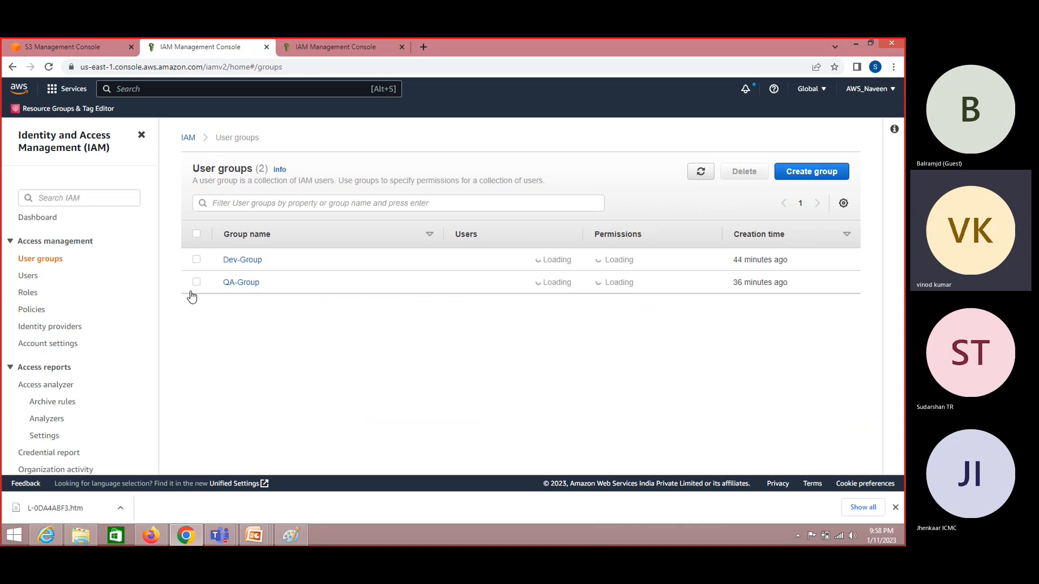
click(196, 260)
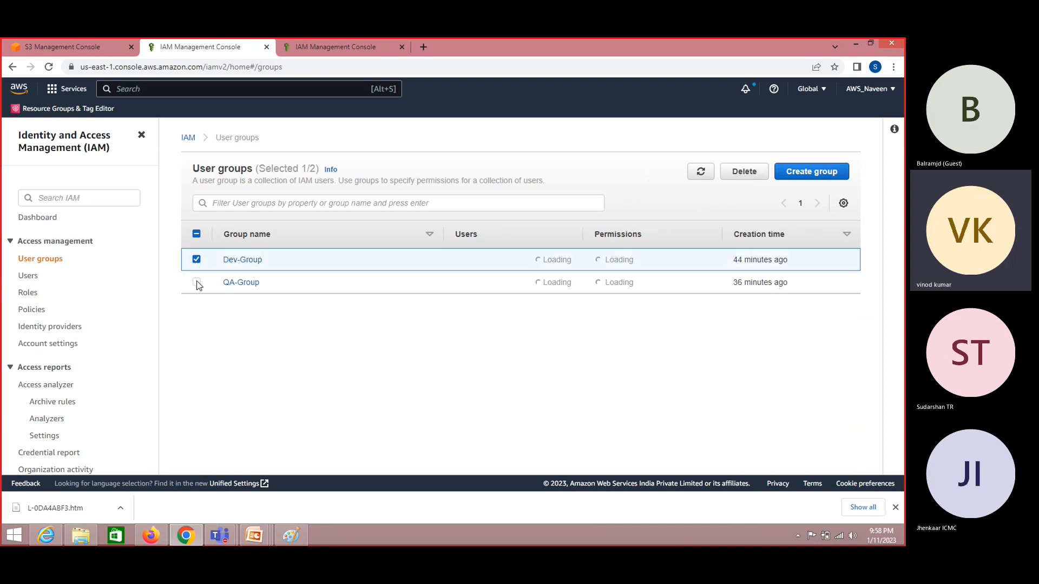
click(197, 260)
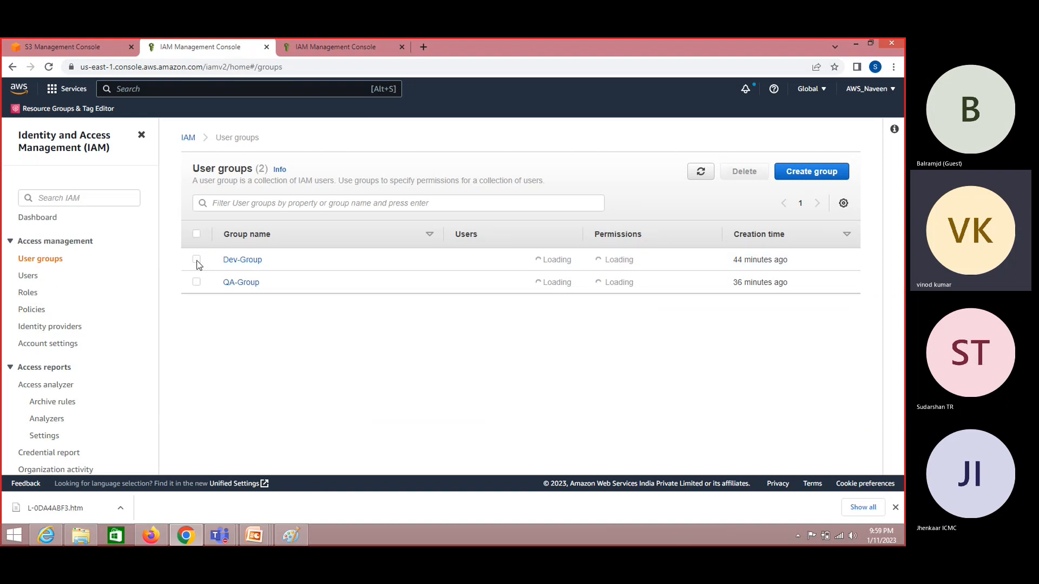
click(197, 283)
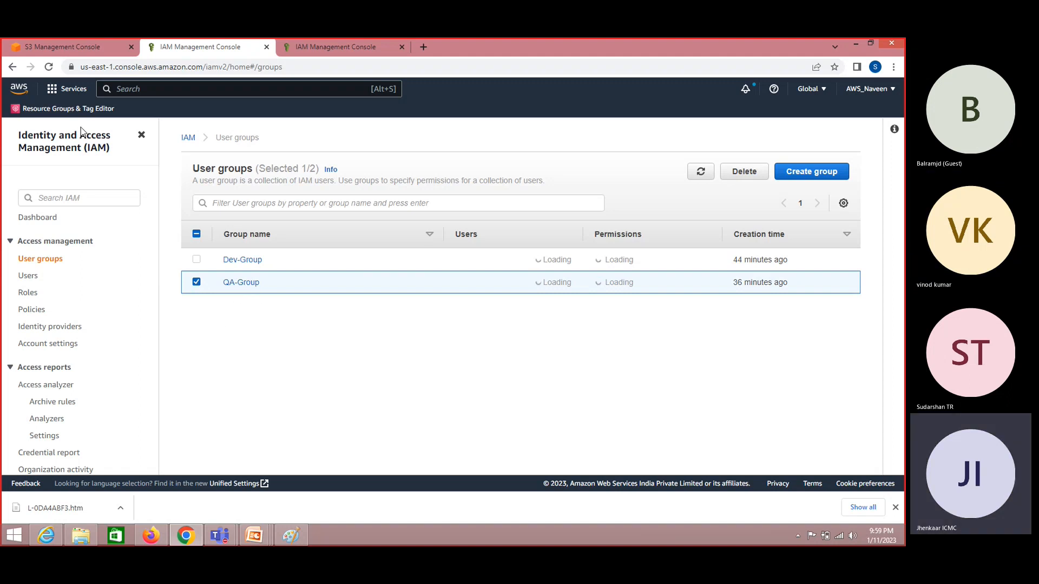
- Compare with user3's create-user error, then return to the admin's user groups page
key(alt+Tab)
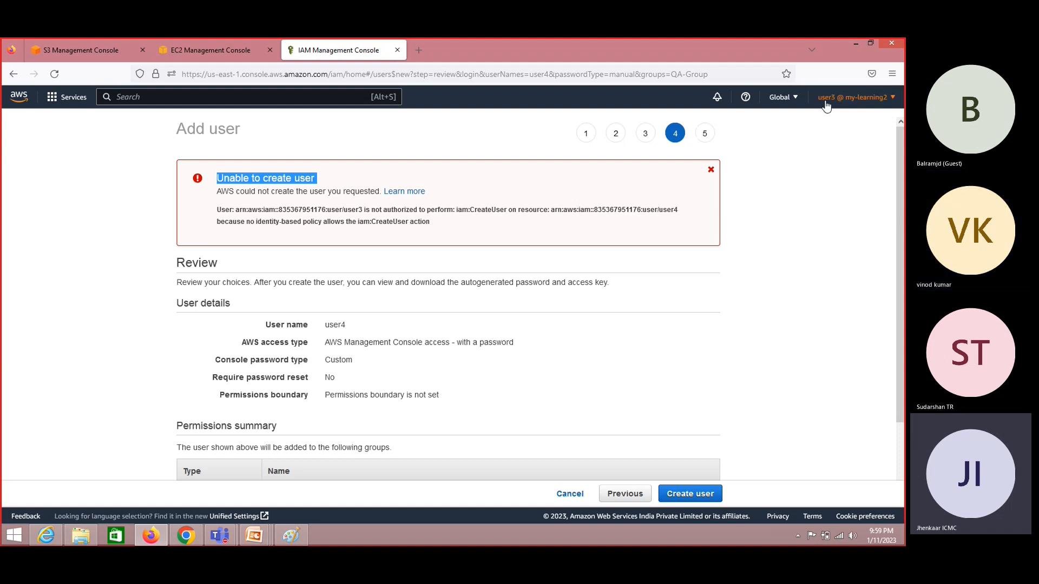
key(alt+Tab)
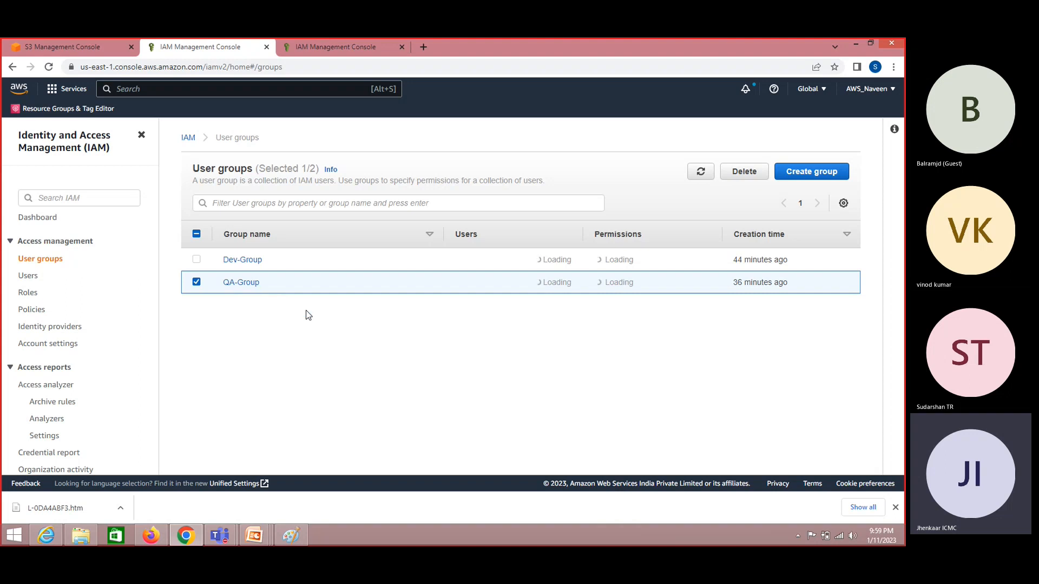
key(alt+Tab)
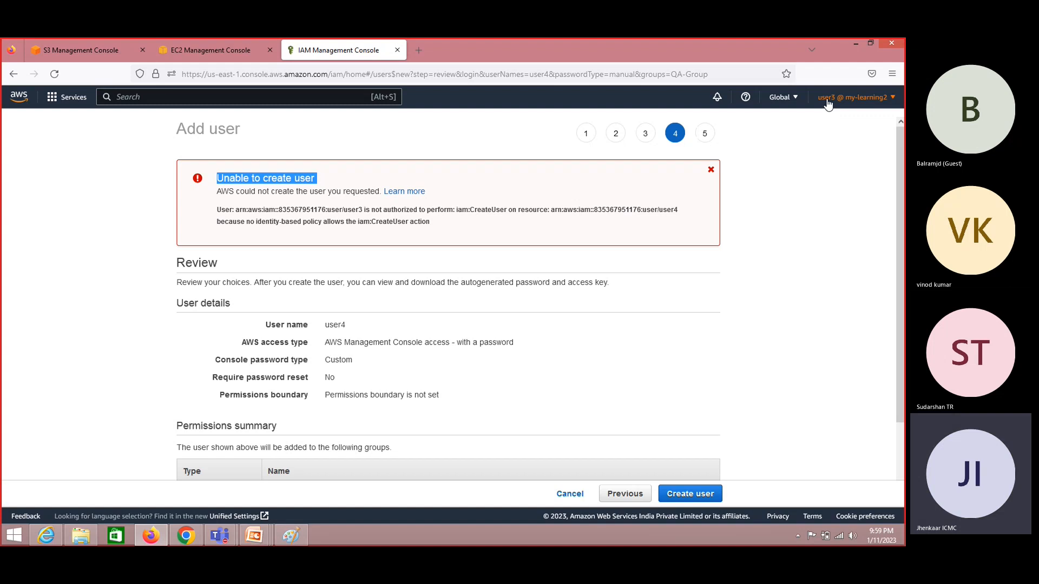
double_click(281, 183)
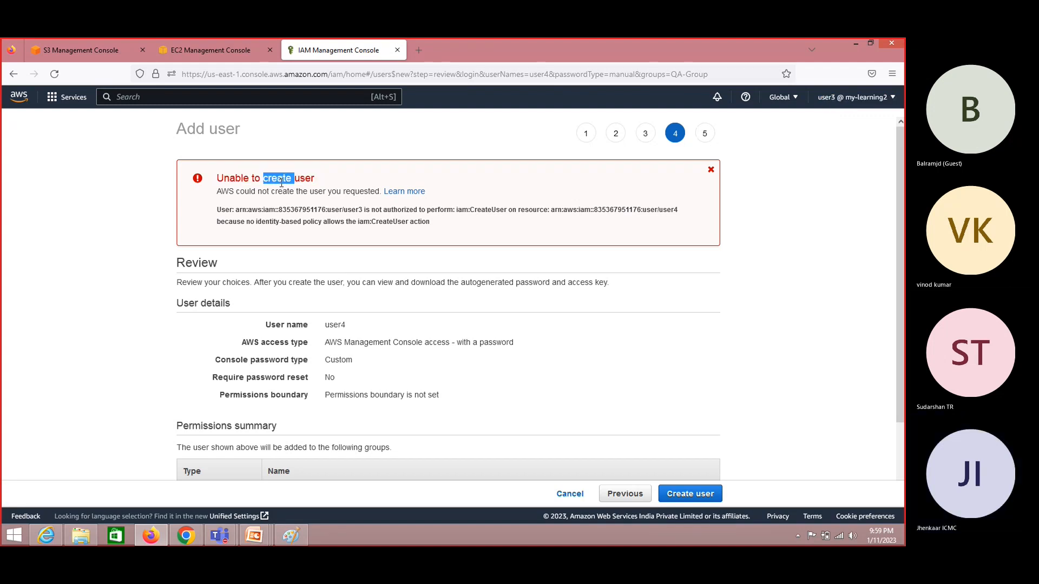
click(78, 44)
key(alt+Tab)
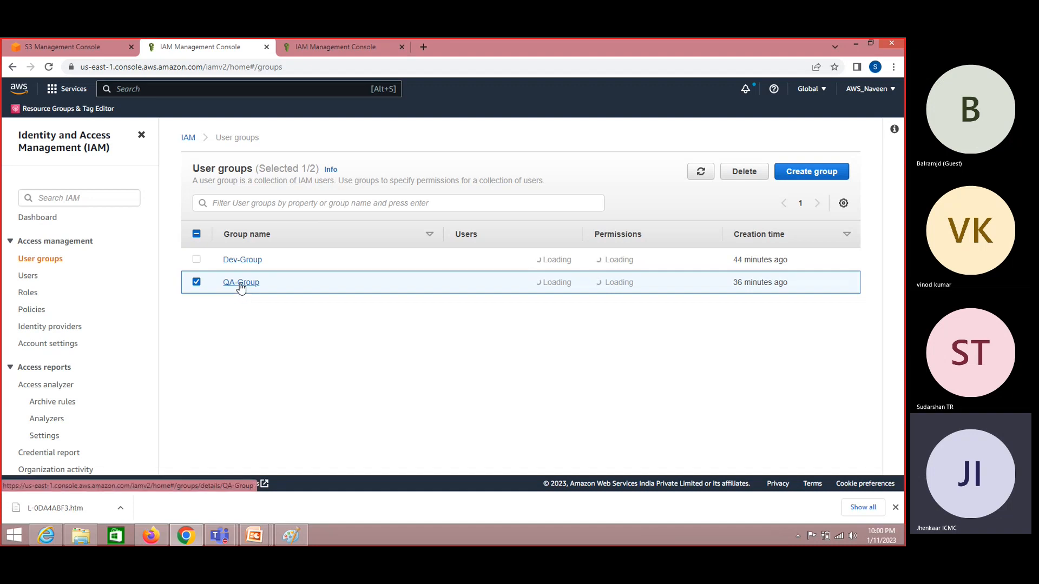
- Open QA-Group's details page, showing user2 as its only member
click(241, 286)
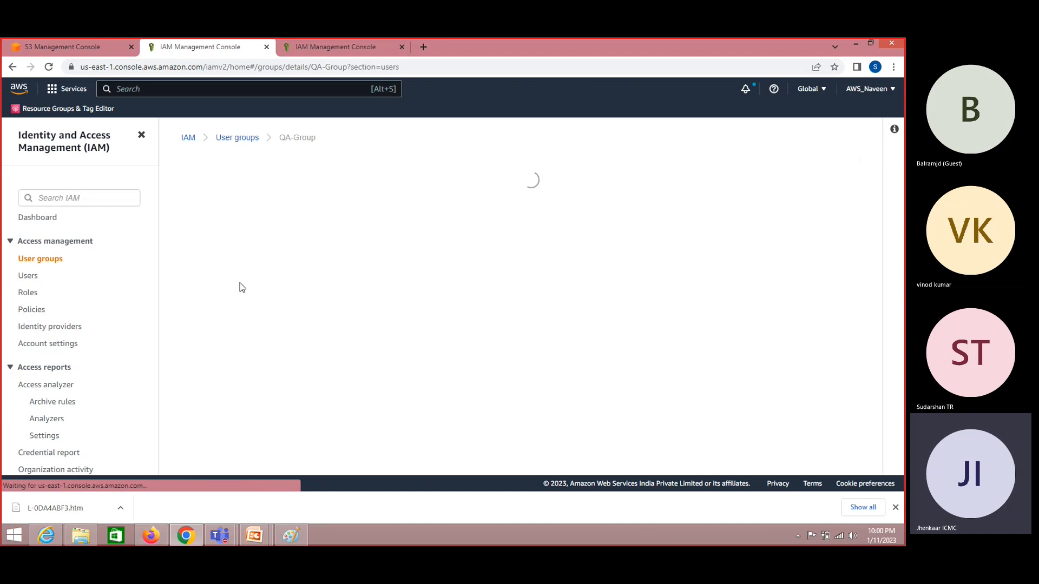
key(alt+Tab)
key(alt+Tab)
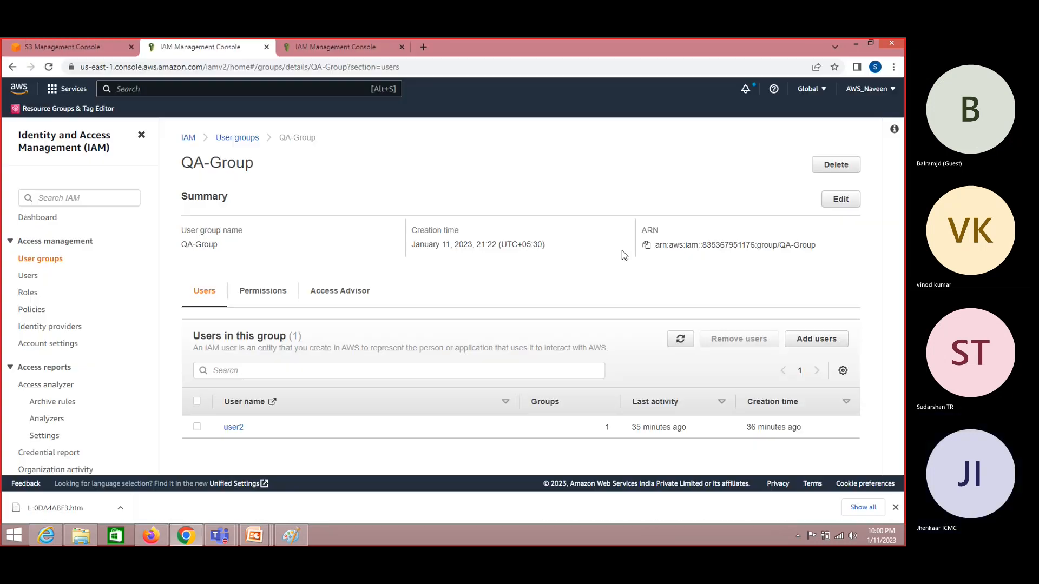
key(alt+Tab)
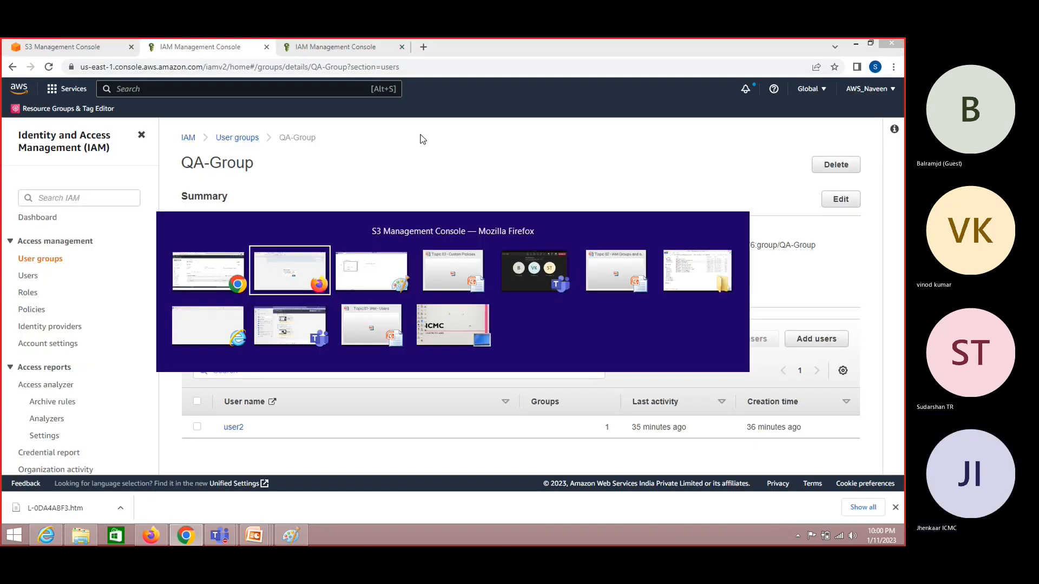
key(alt+shift+Tab)
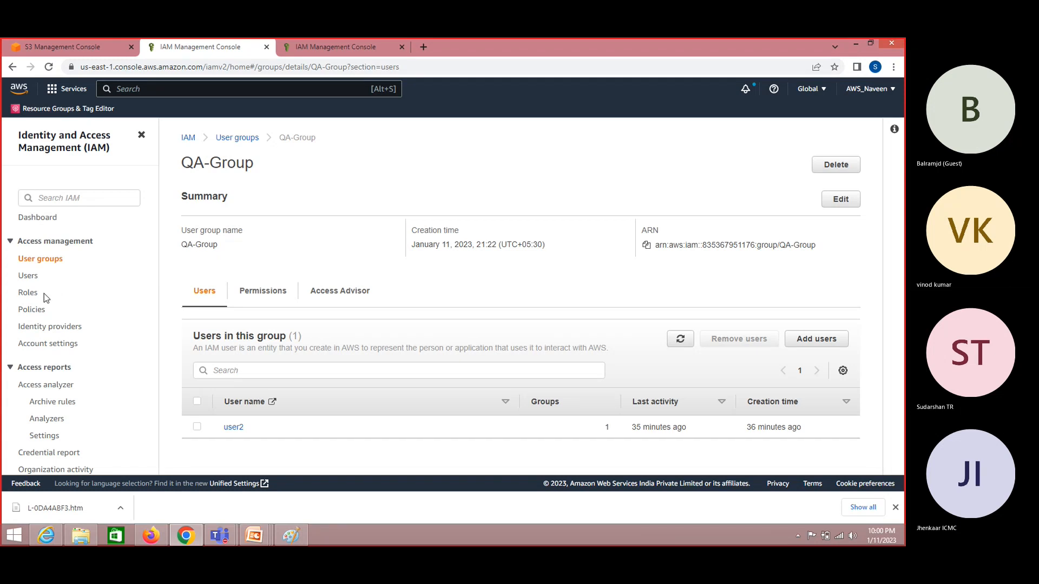
- Refresh the IAM users list and open user3's summary, with only policy1 attached
click(30, 278)
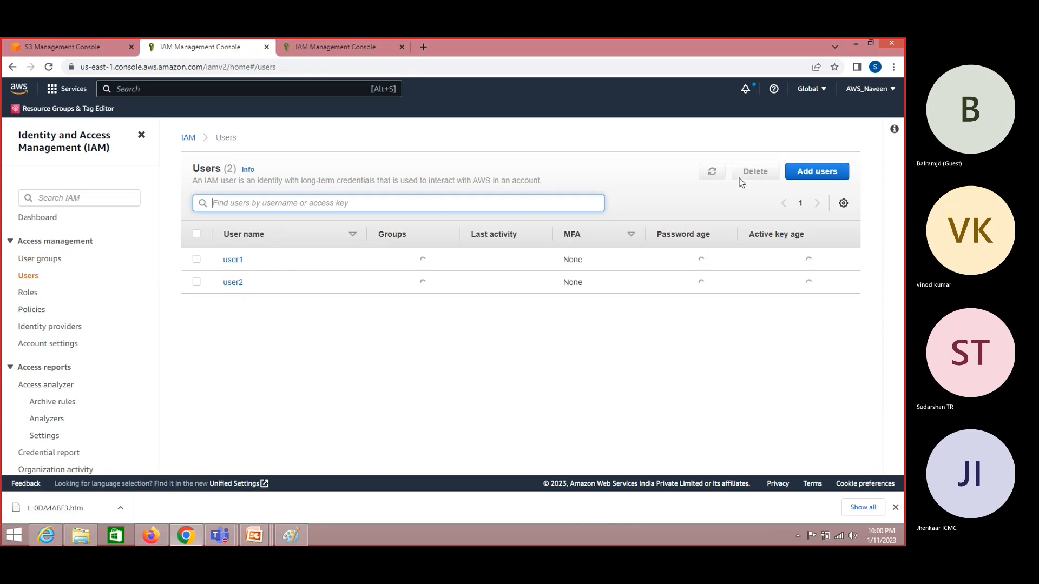
click(715, 171)
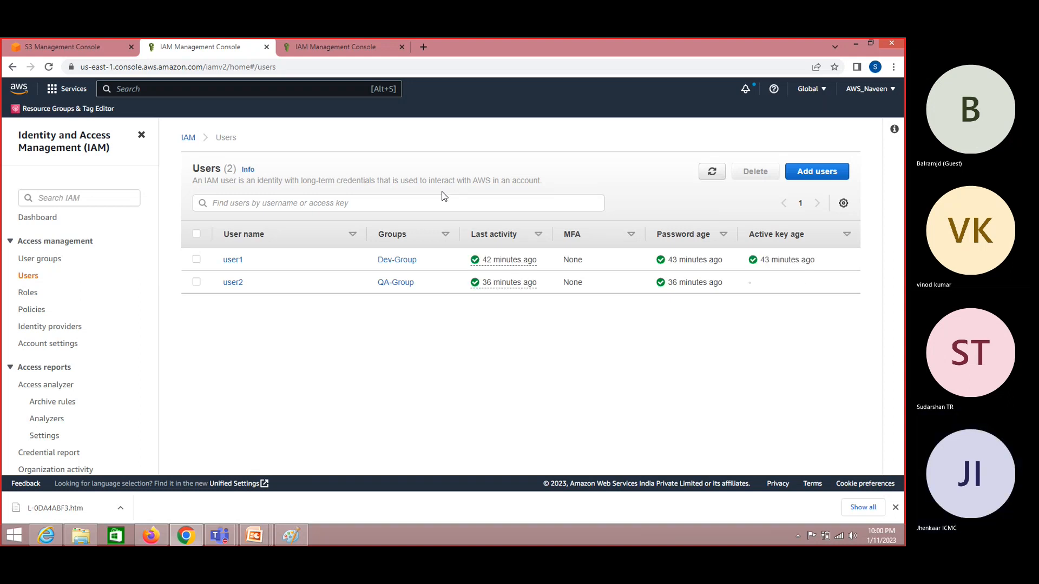
click(713, 172)
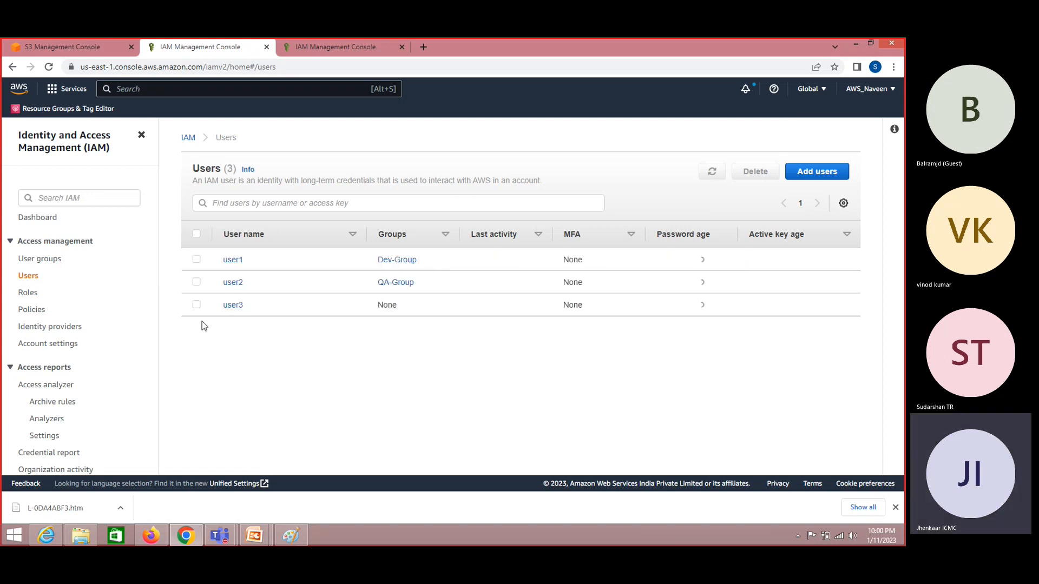
click(196, 304)
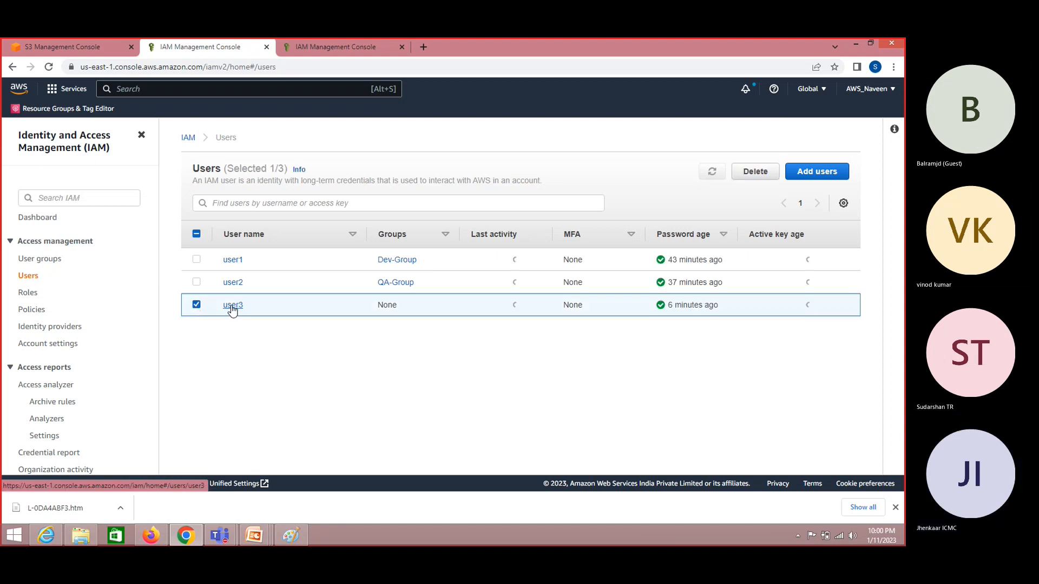
click(233, 306)
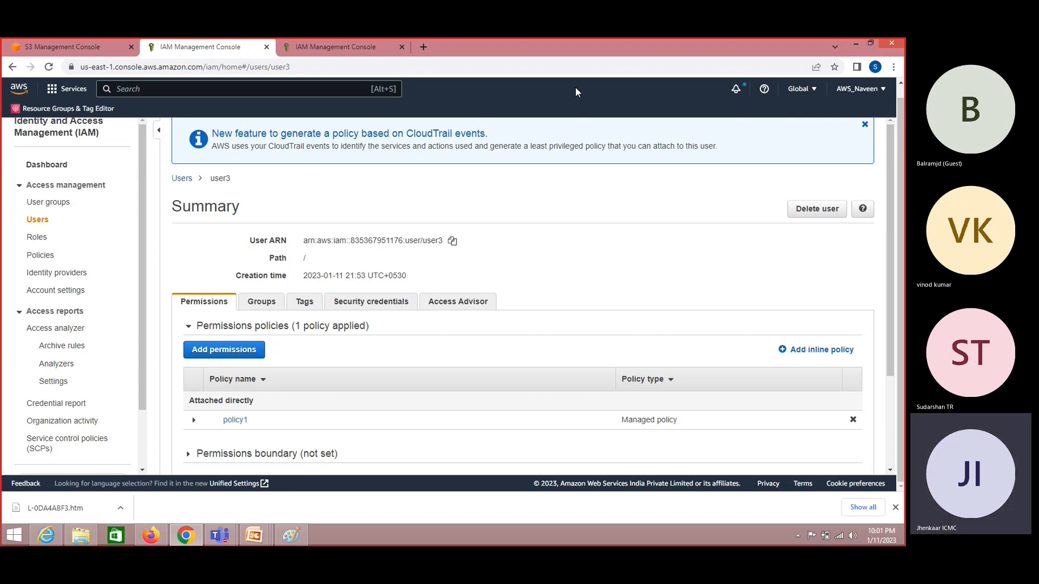
- Add user3 to QA-Group via Add permissions, bringing its applied policies to 3
click(240, 355)
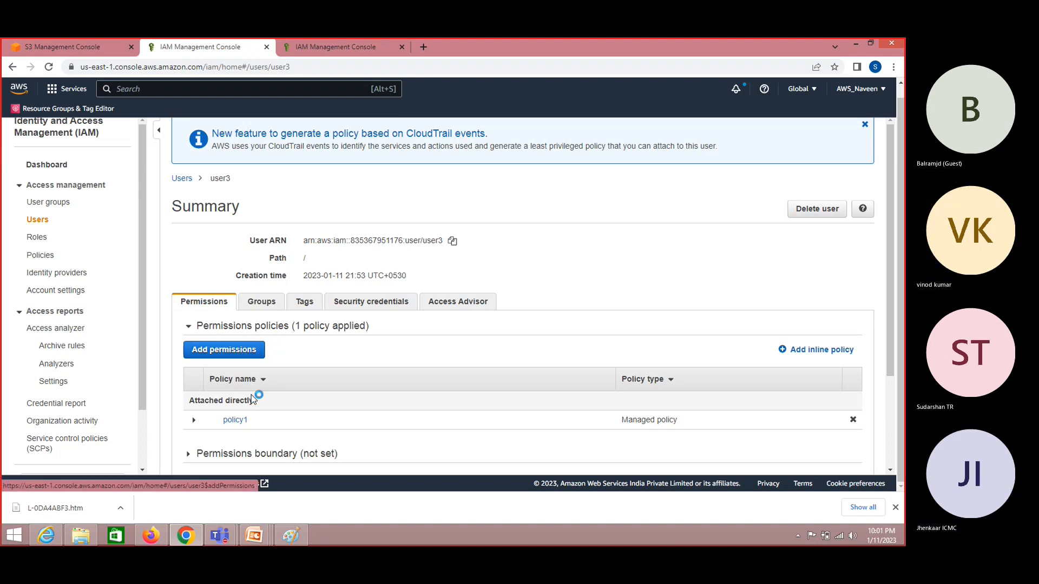
click(236, 353)
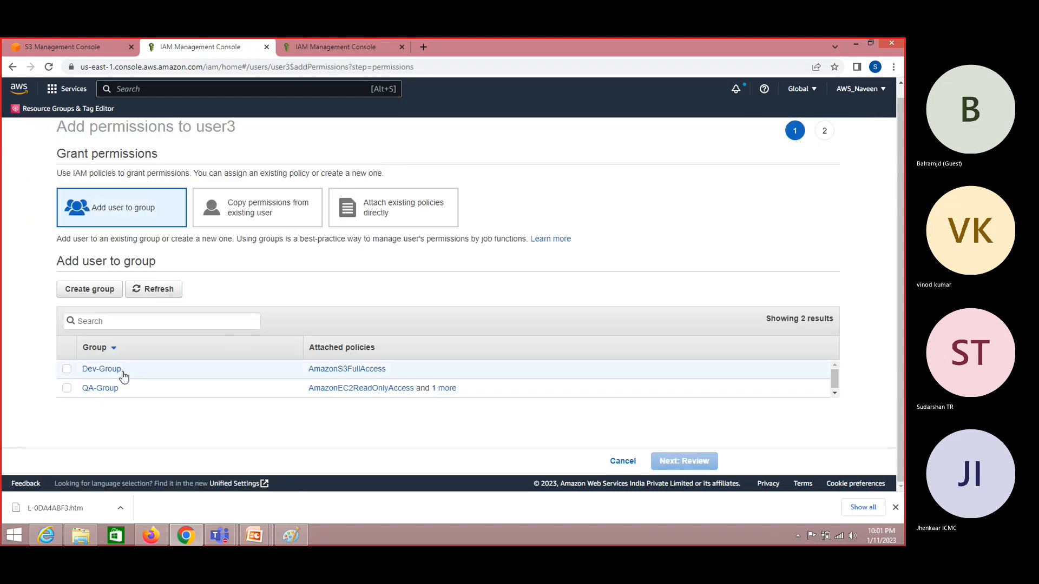
click(66, 388)
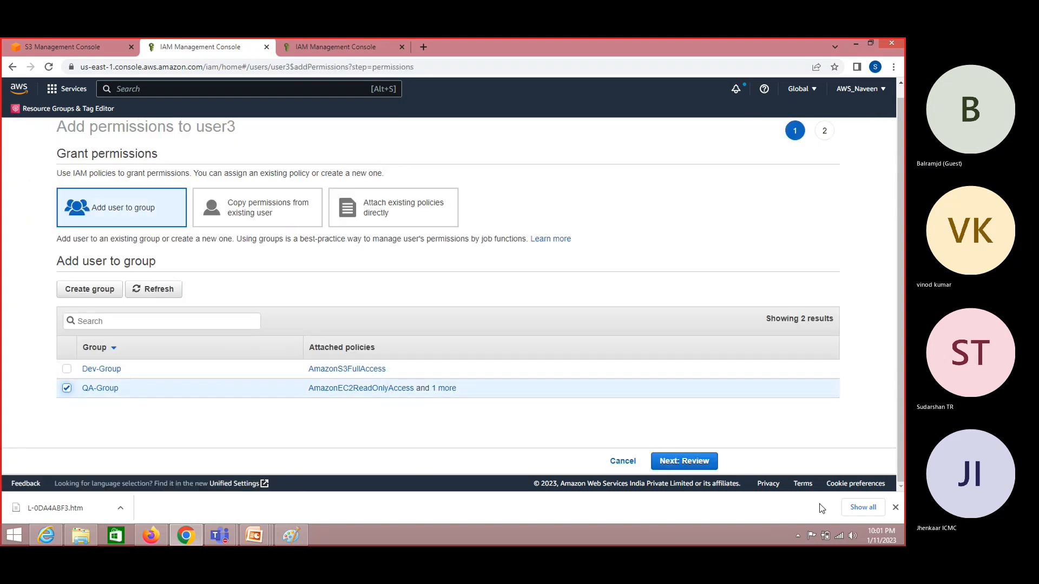
click(703, 462)
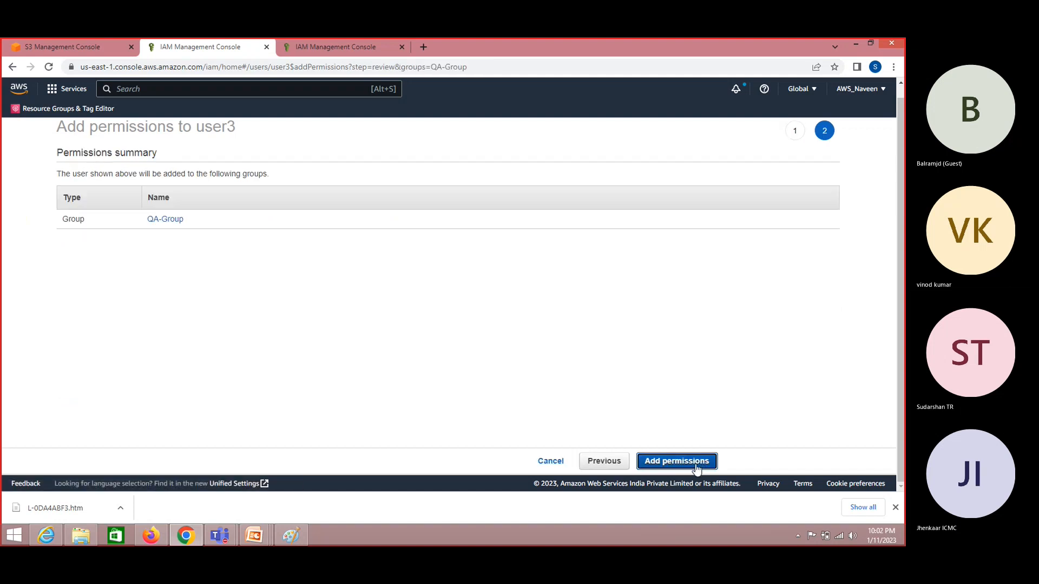
click(677, 461)
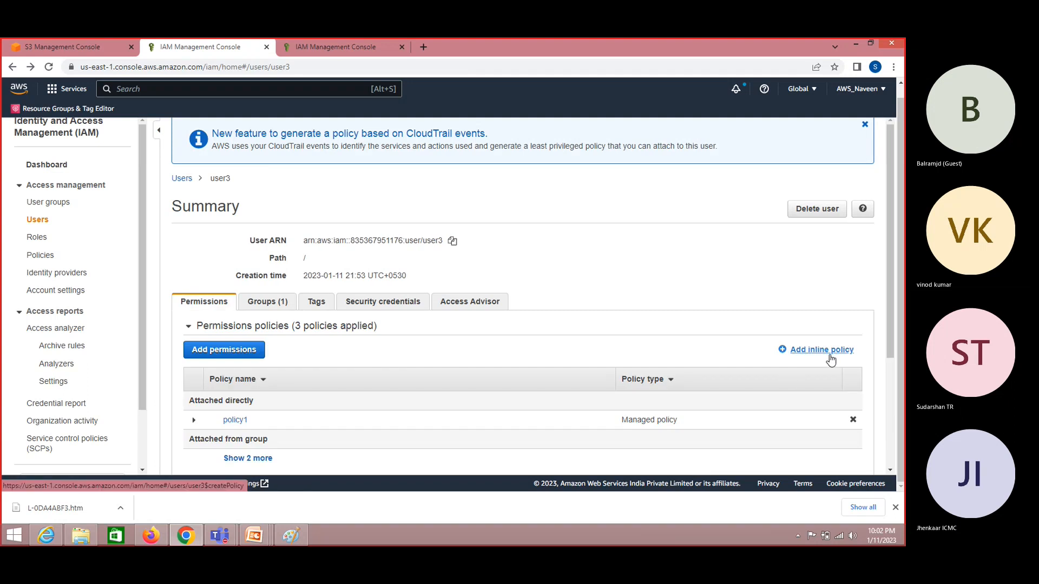
- Expand user3's group policies to reveal AmazonEC2ReadOnlyAccess and AmazonEC2FullAccess from QA-Group
drag(887, 320, 893, 375)
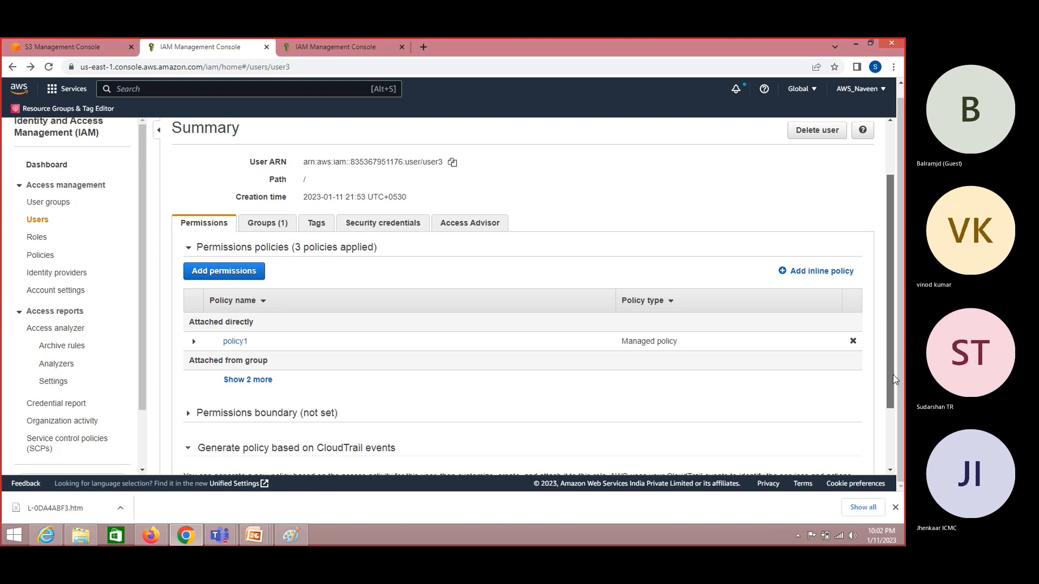
click(245, 378)
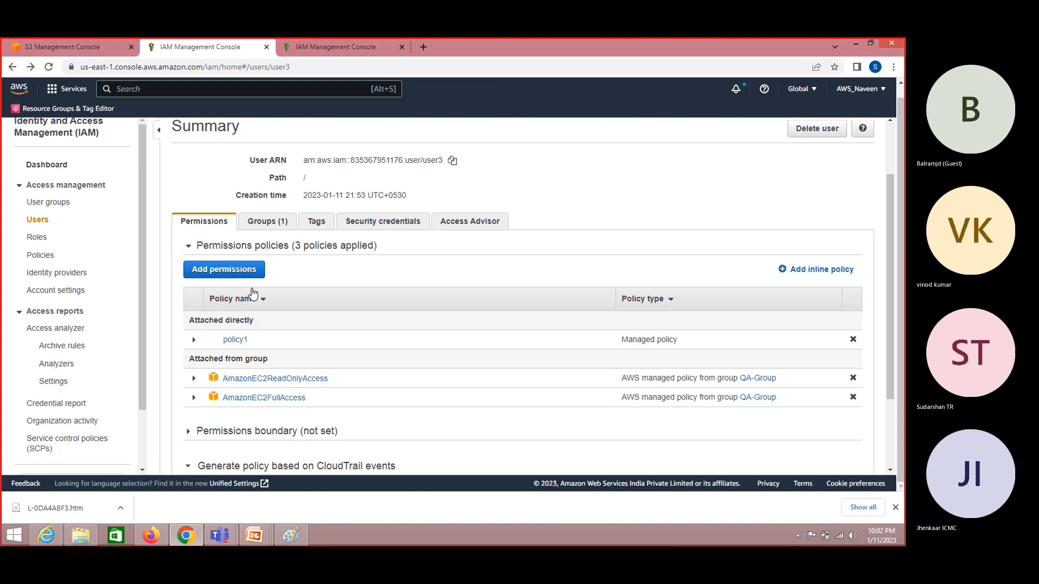
drag(891, 328, 888, 254)
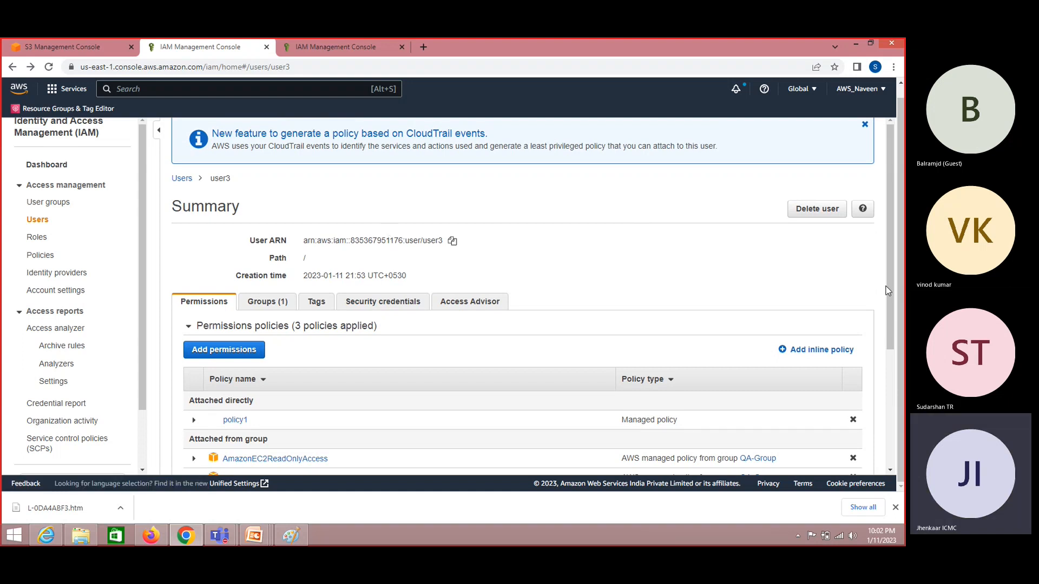
drag(888, 294, 888, 337)
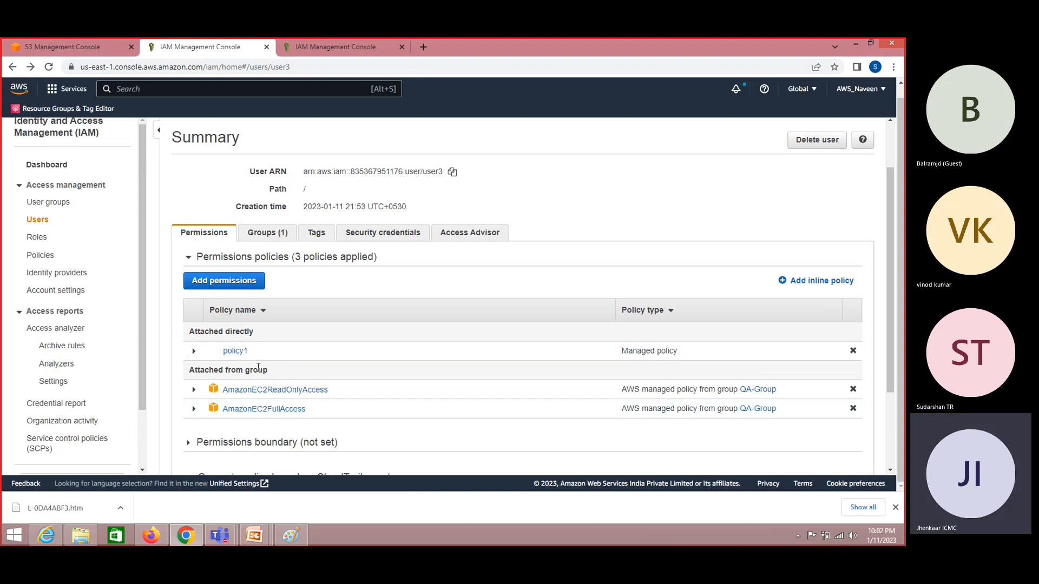
mouse_move(890, 319)
mouse_down()
mouse_move(886, 240)
mouse_move(893, 317)
mouse_up()
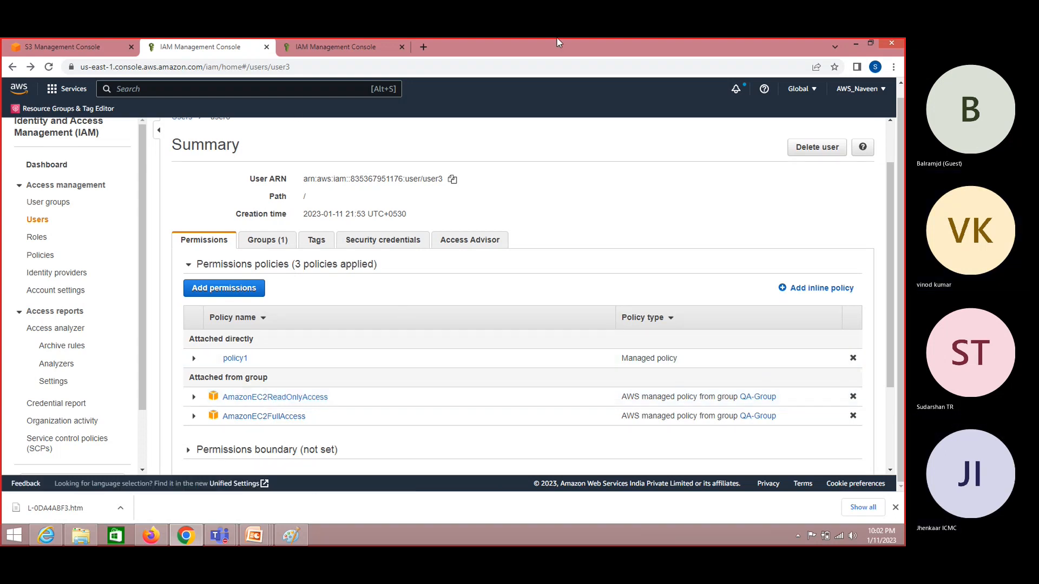
- Advance the Custom Policies slides to slide 3, then open More options in the Teams meeting
key(alt+Tab)
key(alt+Tab)
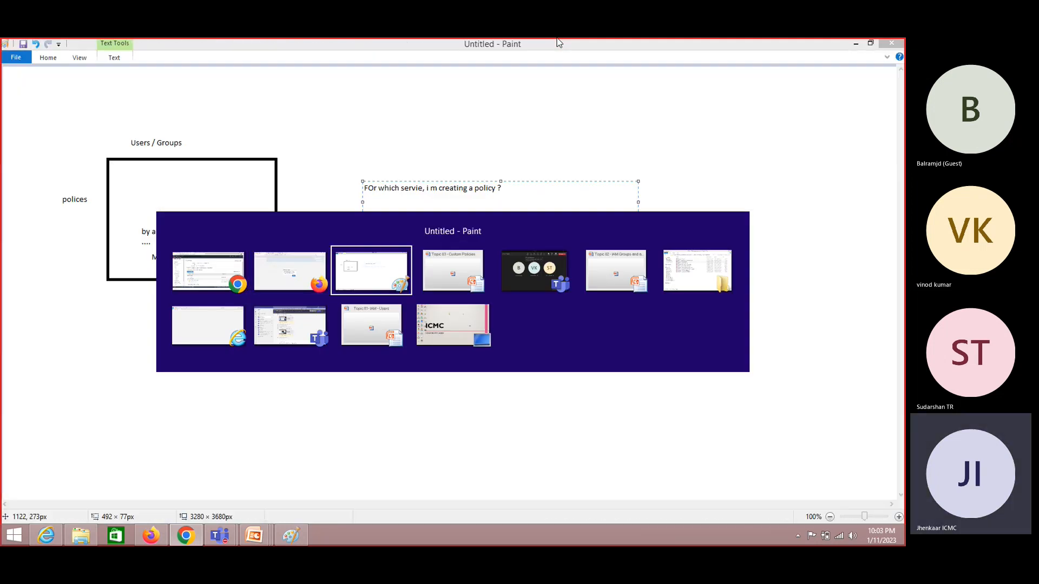
key(alt+Tab)
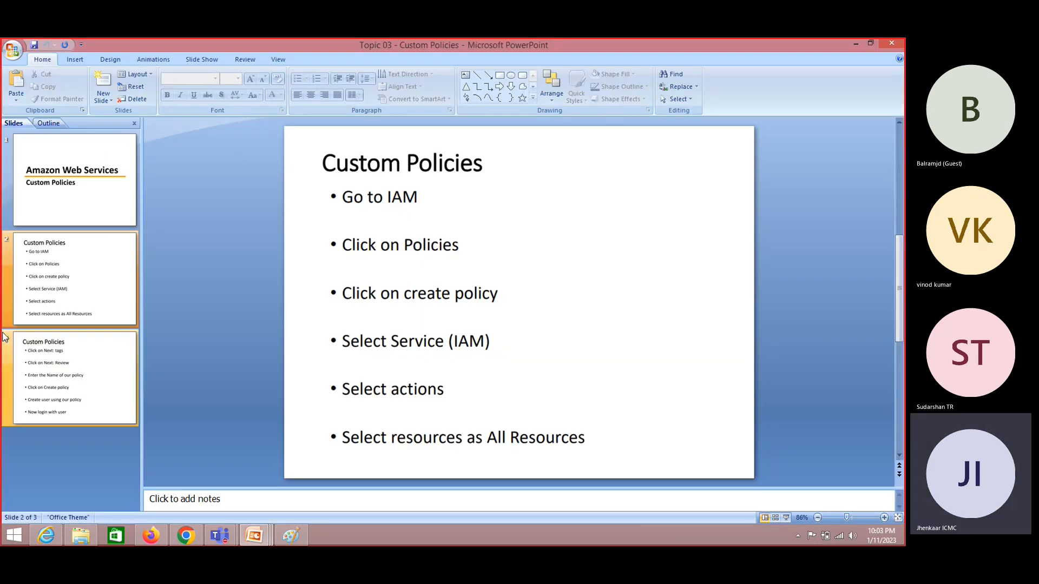
key(Down)
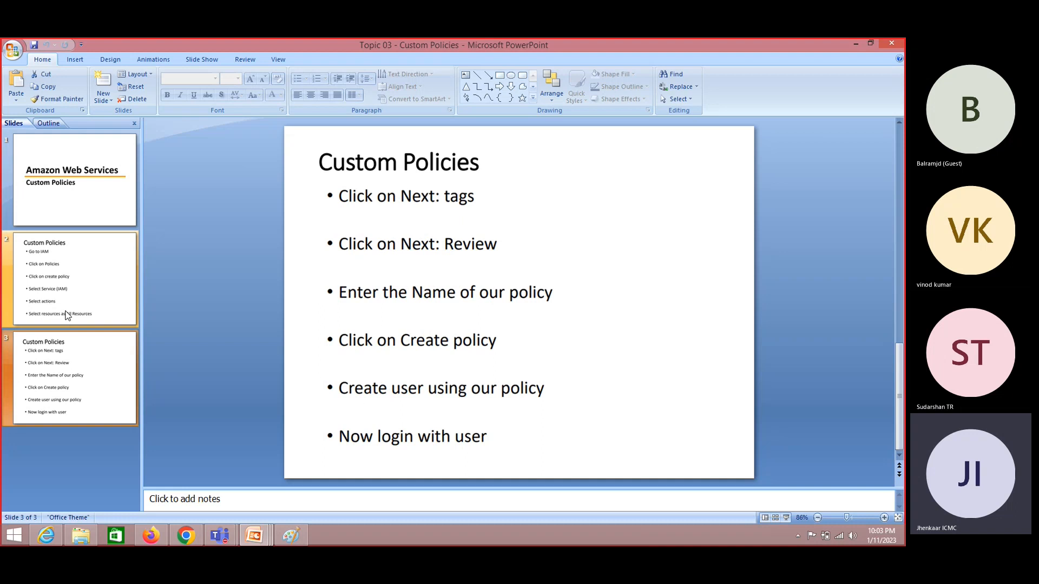
key(alt+Tab)
key(alt+Tab)
key(alt+Tab)
key(alt+Tab)
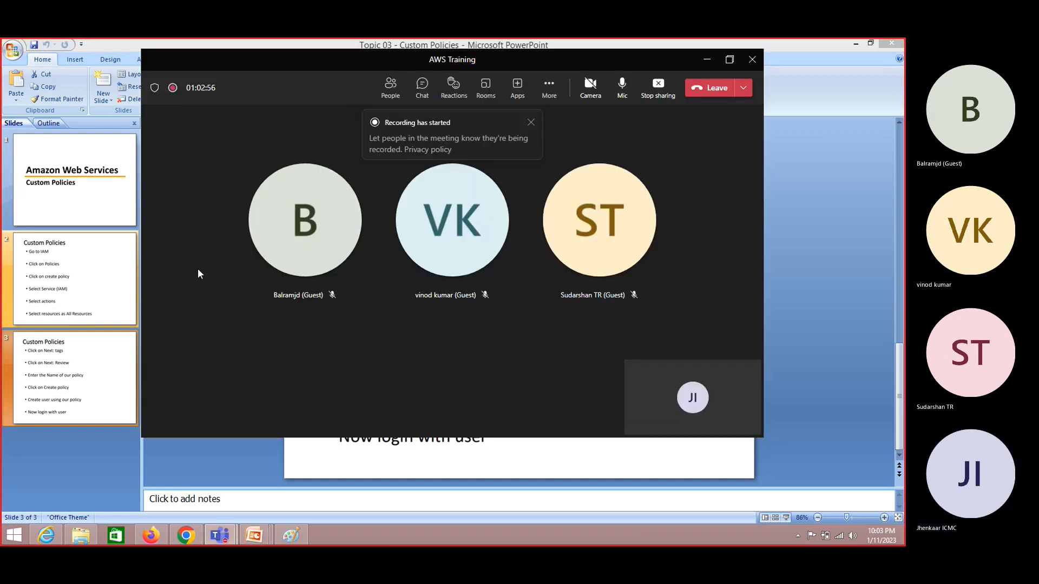
click(549, 85)
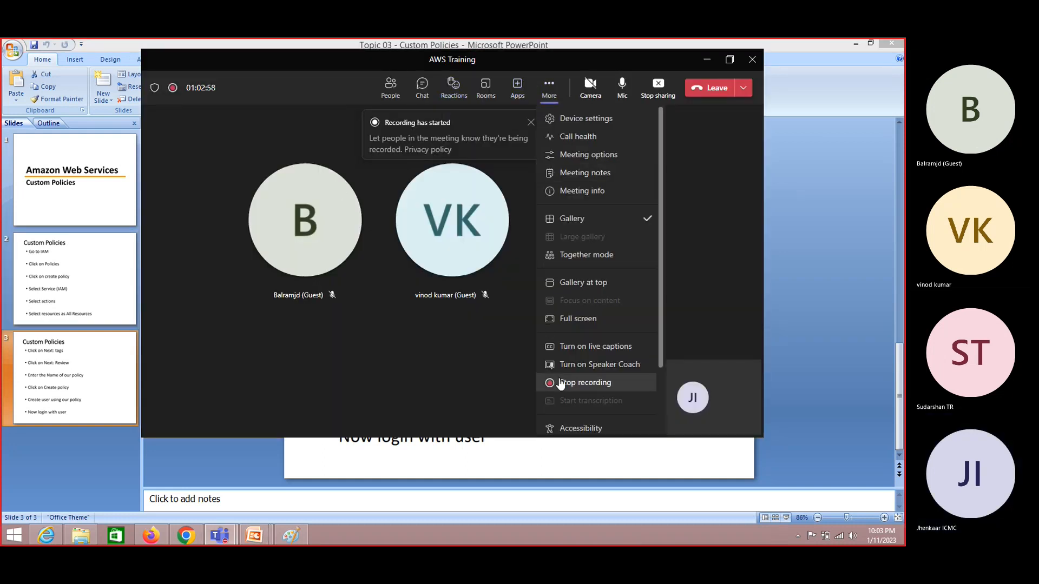